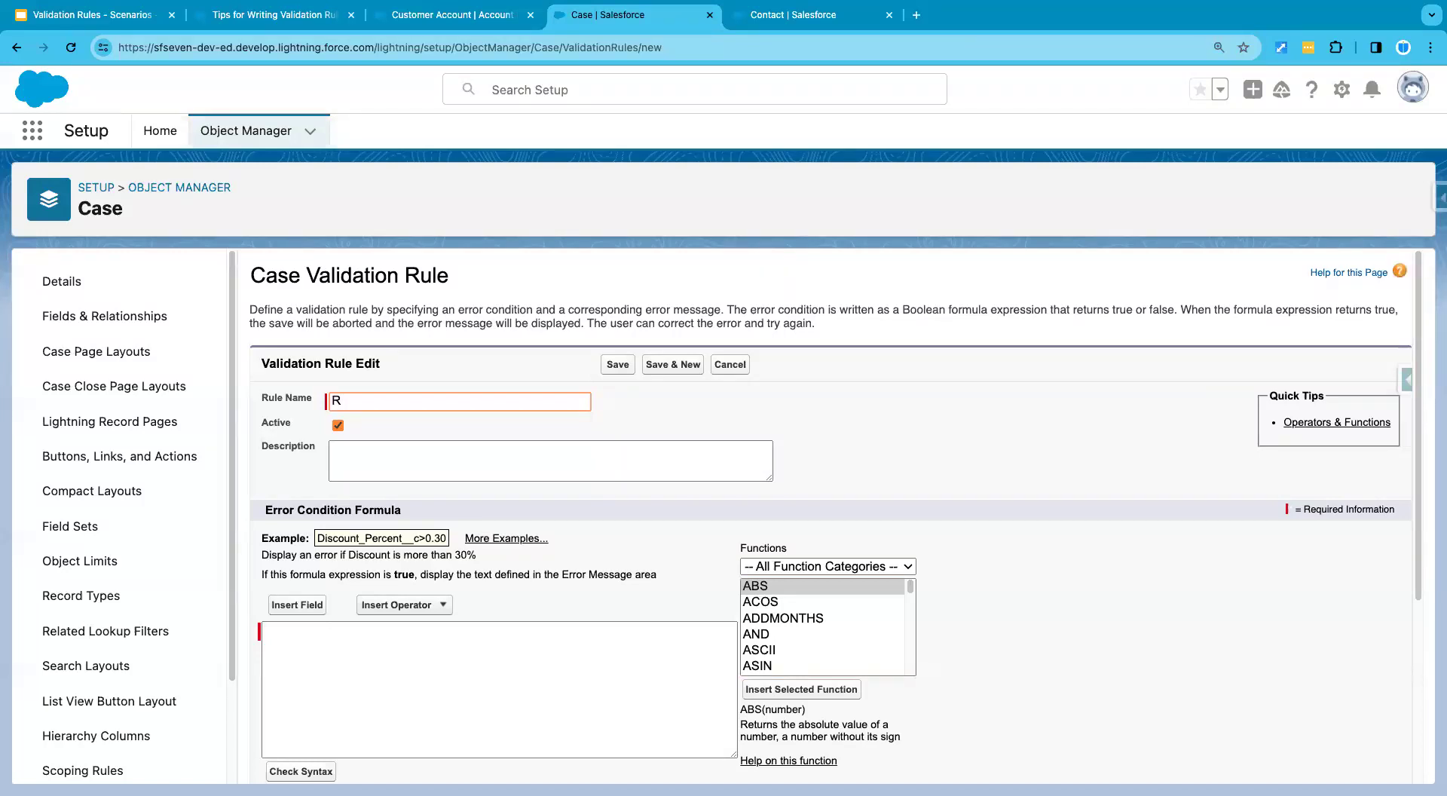
Copy "Reason, Type, Subject or Description." from the first scenario in the Google Slides deck and paste it as the Case validation rule's name.
{"action": "left_click", "coordinate": [148, 16]}
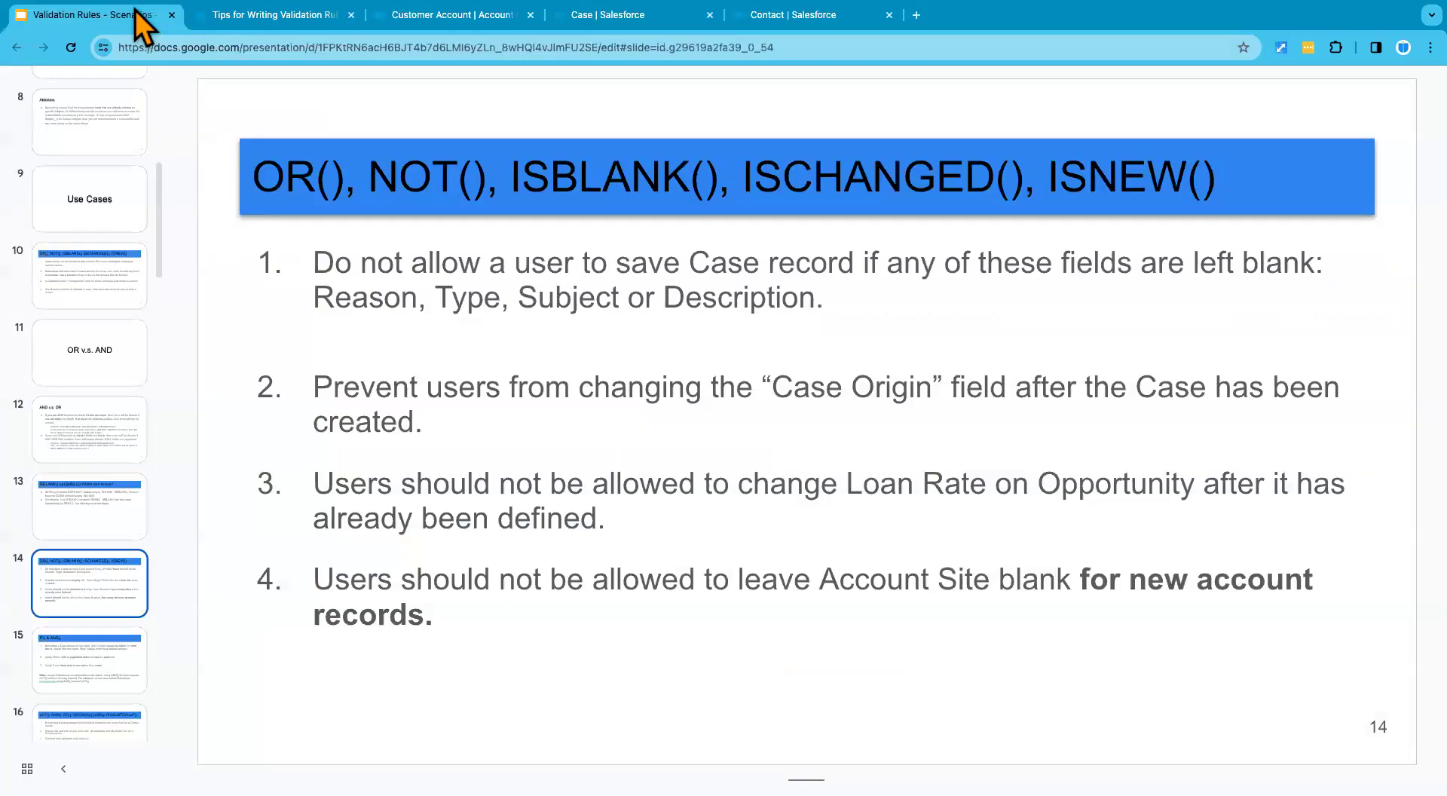
{"action": "left_click_drag", "start_coordinate": [314, 298], "coordinate": [826, 297]}
{"action": "key", "text": "ctrl+c"}
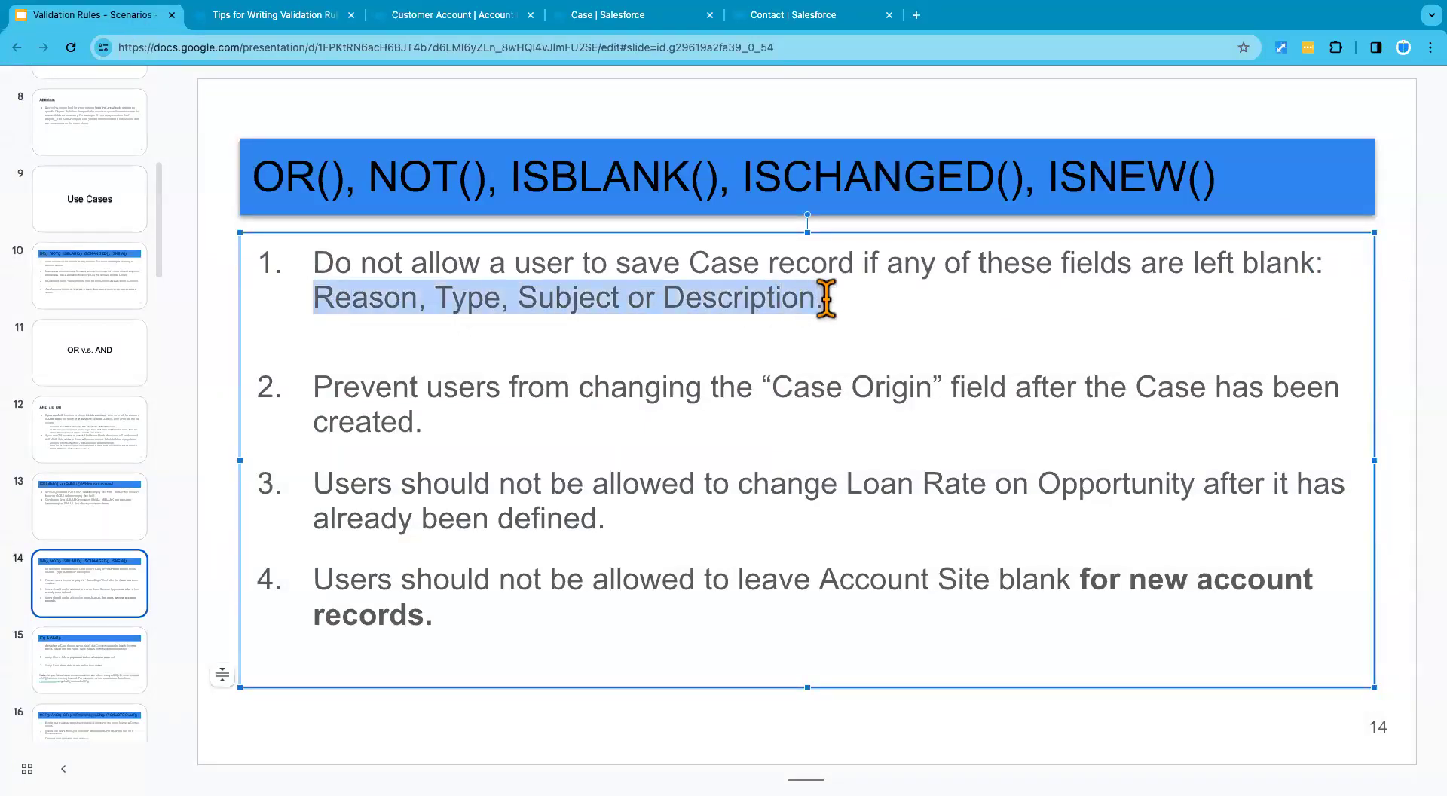
{"action": "left_click", "coordinate": [298, 87]}
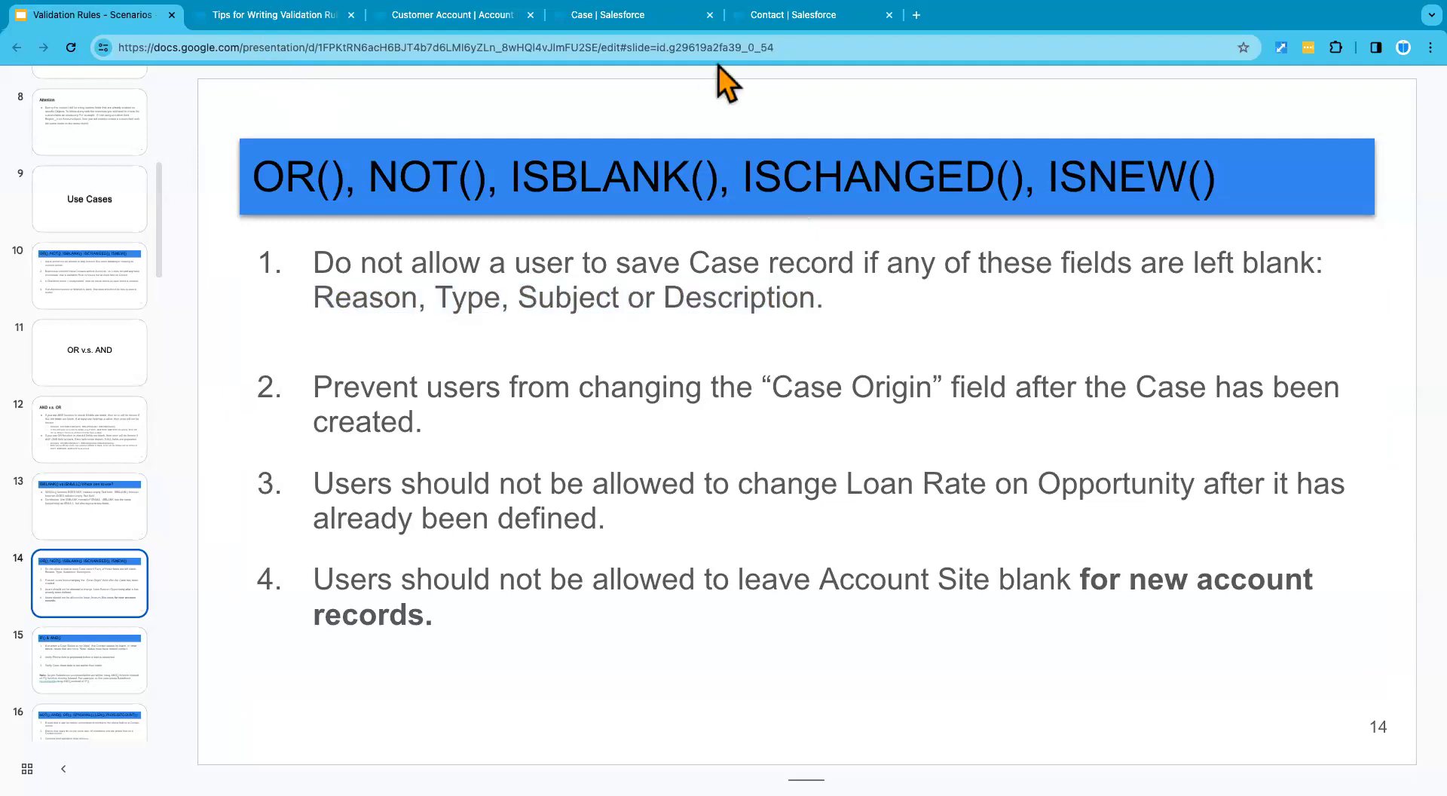
{"action": "left_click", "coordinate": [617, 21]}
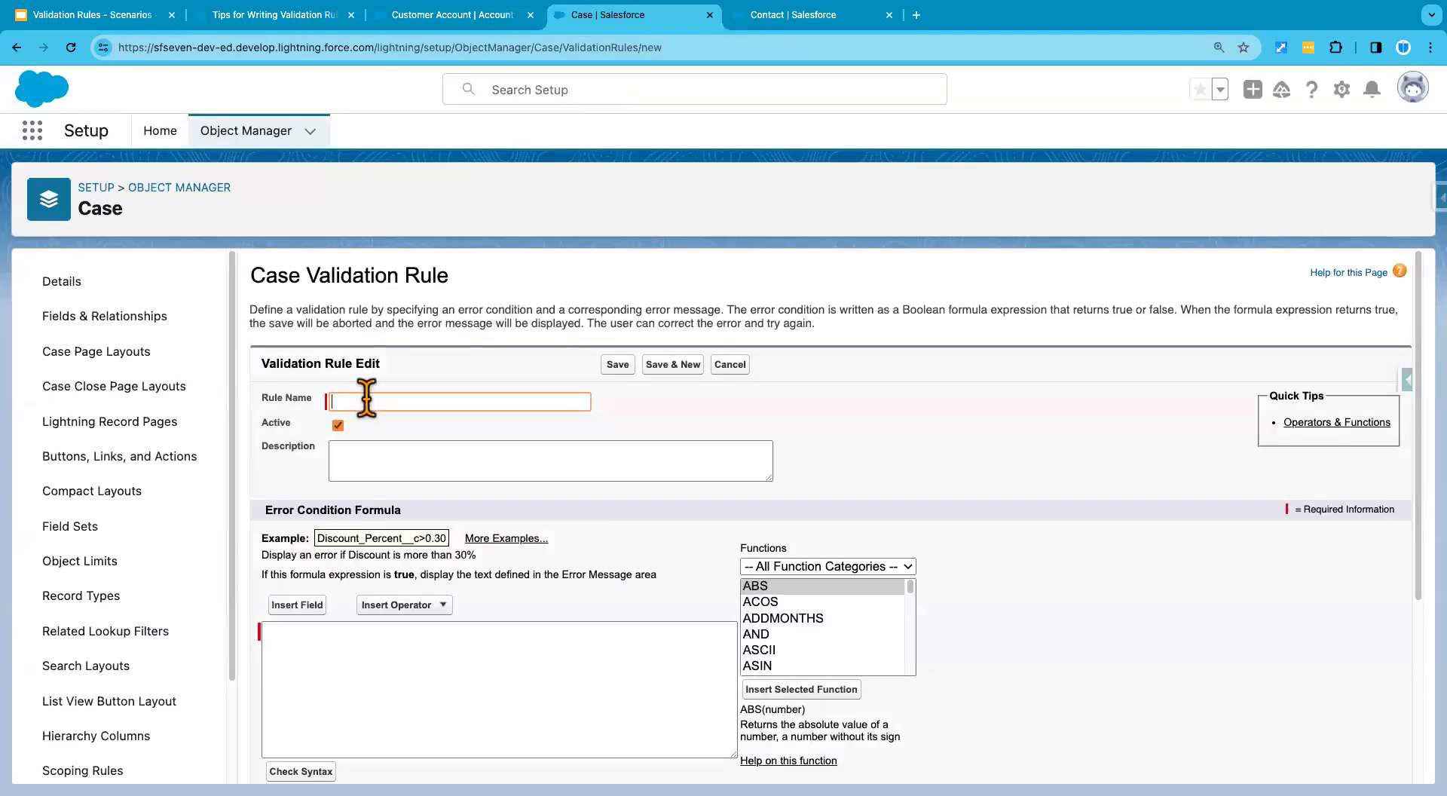
{"action": "key", "text": "ctrl+v"}
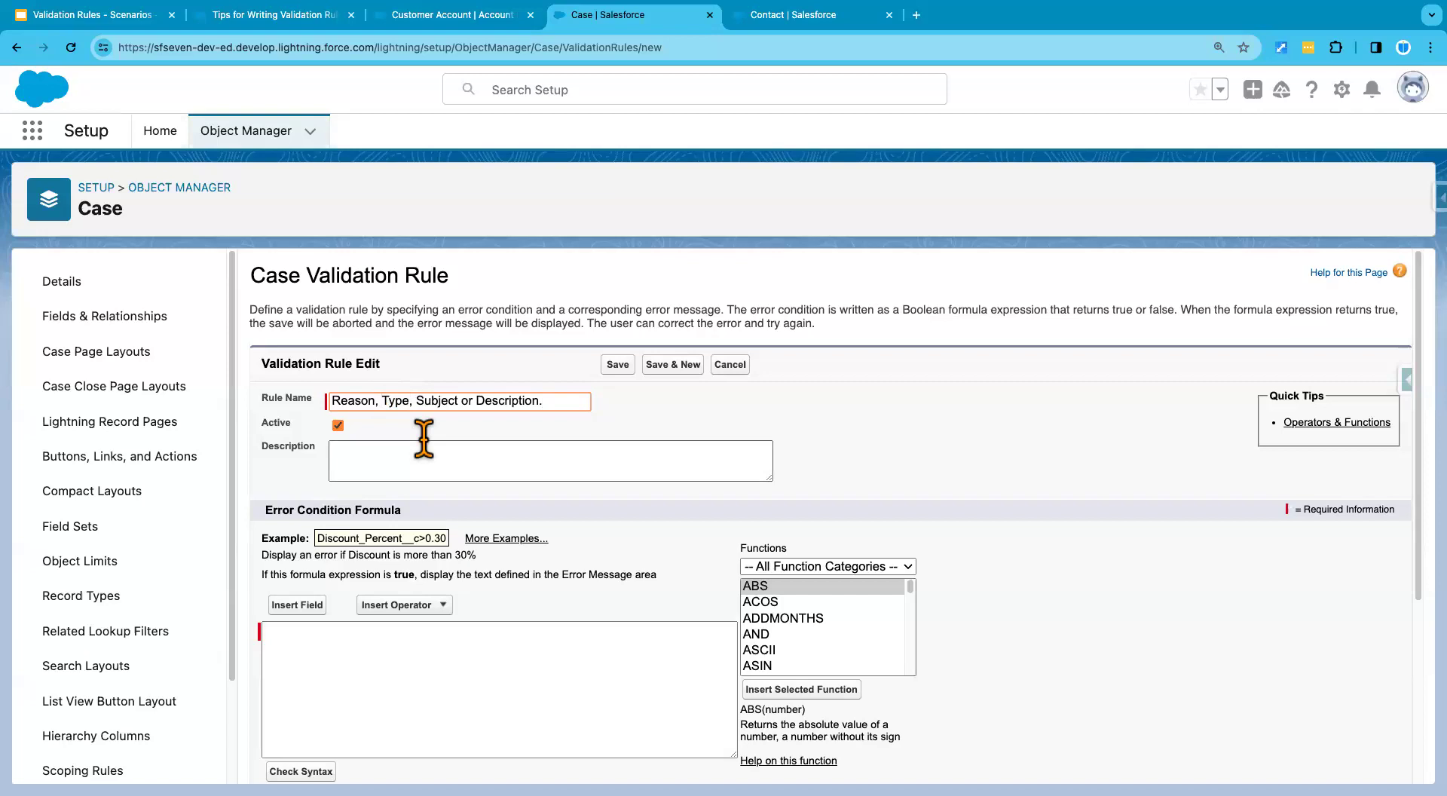
Edit the rule name to Reason_Type_Subject_Description_Required, removing the commas, the period and the word "or".
{"action": "key", "text": "BackSpace"}
{"action": "left_click", "coordinate": [413, 400]}
{"action": "key", "text": "BackSpace"}
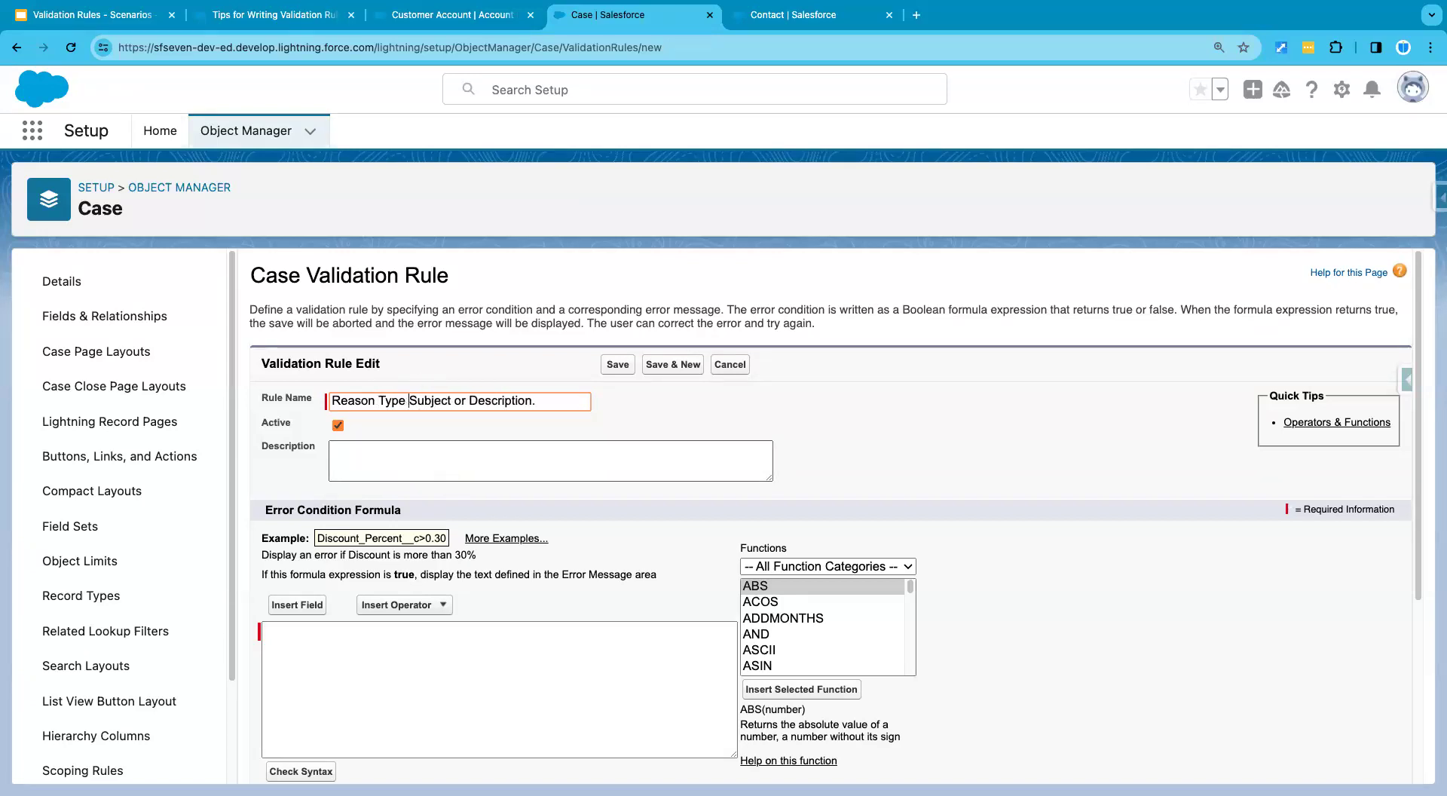
{"action": "left_click", "coordinate": [472, 400]}
{"action": "key", "text": "BackSpace"}
{"action": "left_click", "coordinate": [553, 405]}
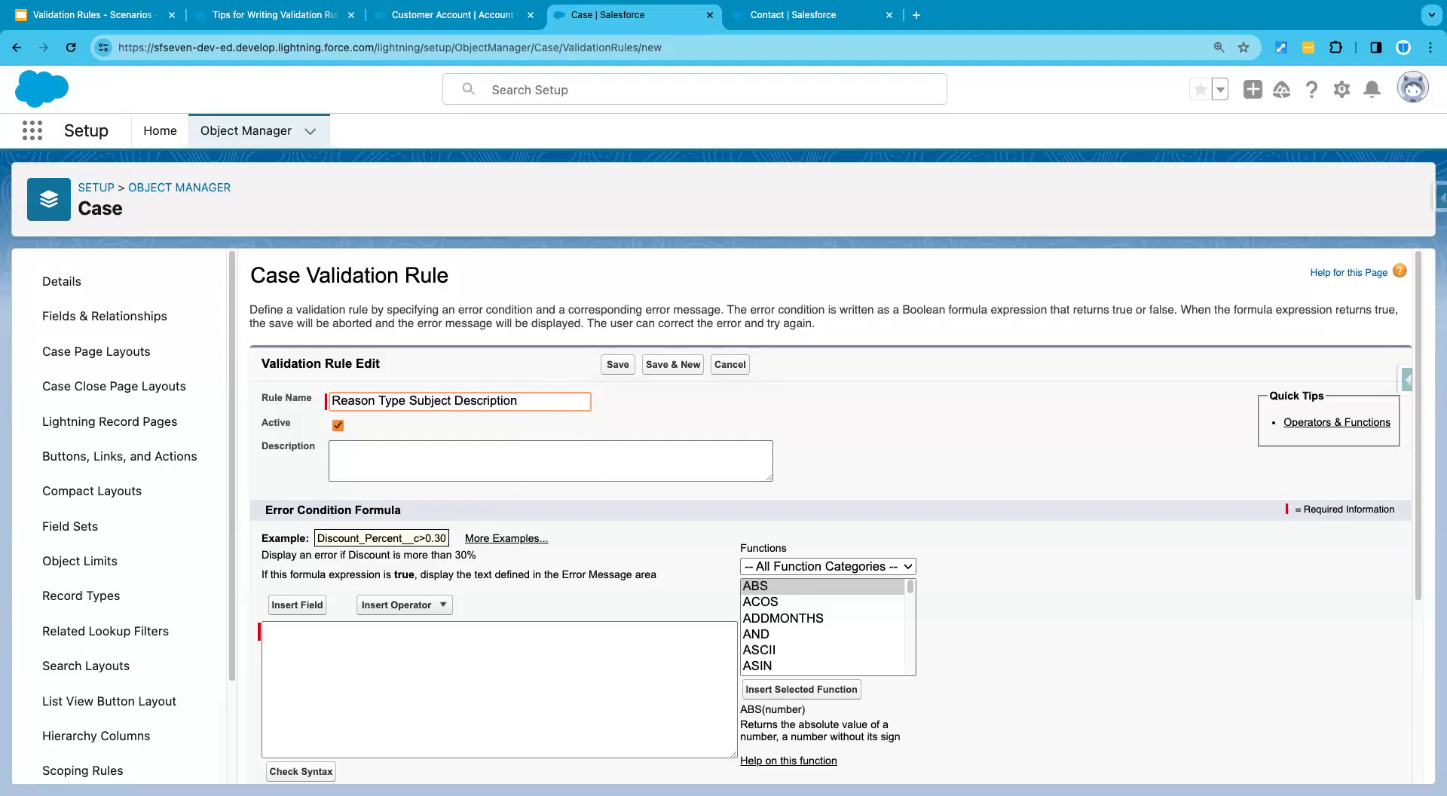
{"action": "type", "text": "Required"}
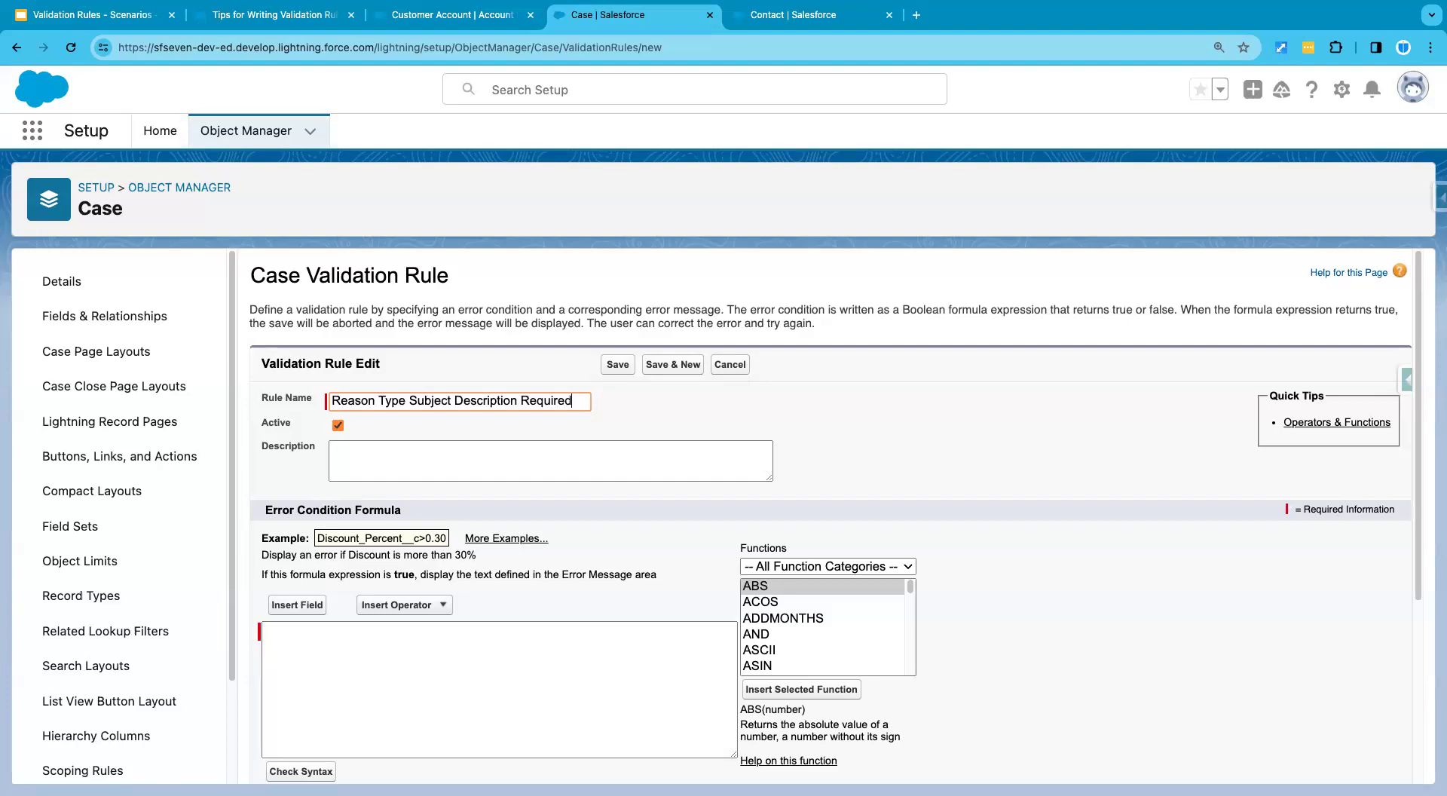
{"action": "left_click", "coordinate": [712, 415]}
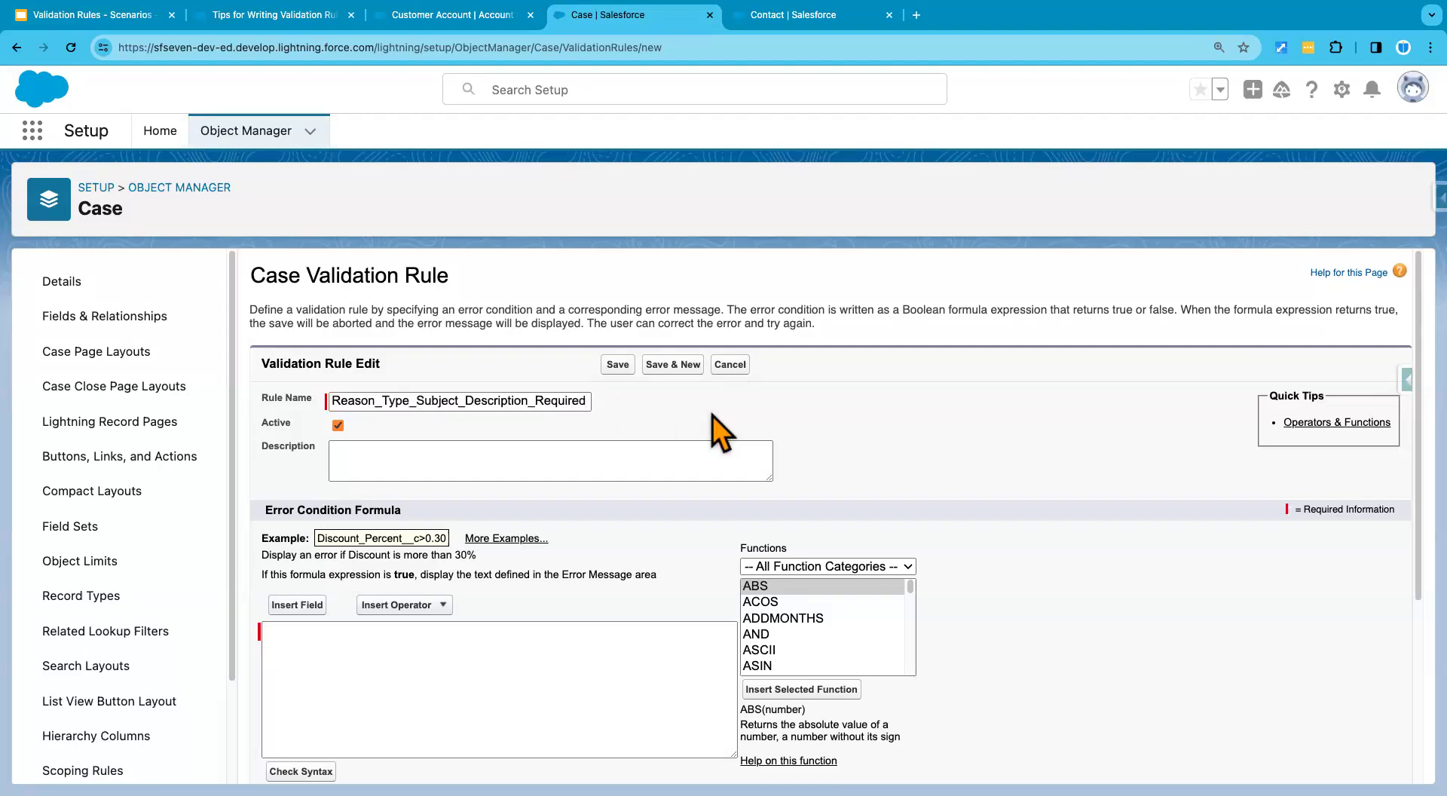
{"action": "double_click", "coordinate": [508, 402]}
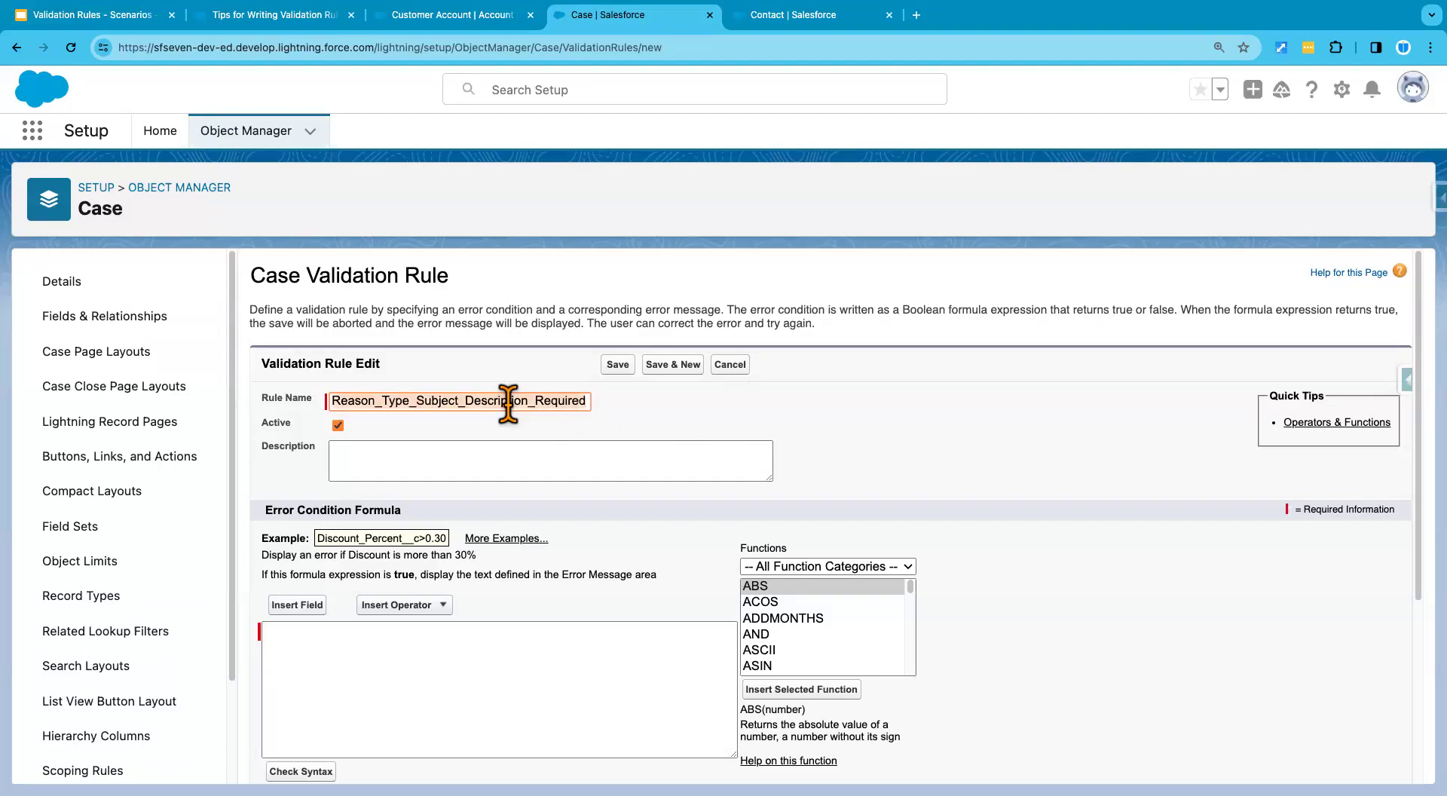
Insert the OR function into the empty error condition formula.
{"action": "scroll", "coordinate": [662, 435], "scroll_direction": "down", "scroll_amount": 2}
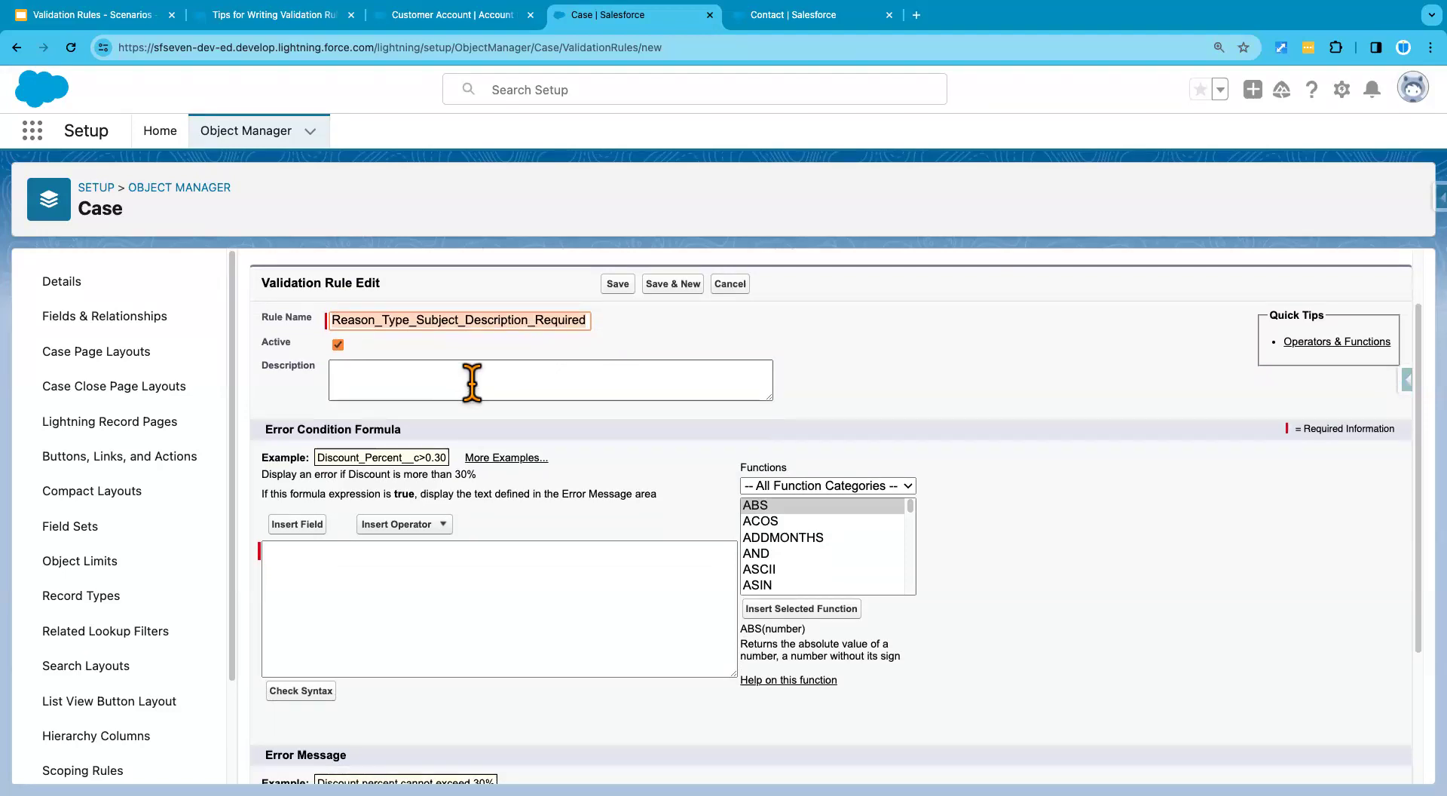
{"action": "scroll", "coordinate": [472, 382], "scroll_direction": "down", "scroll_amount": 3}
{"action": "left_click", "coordinate": [410, 511]}
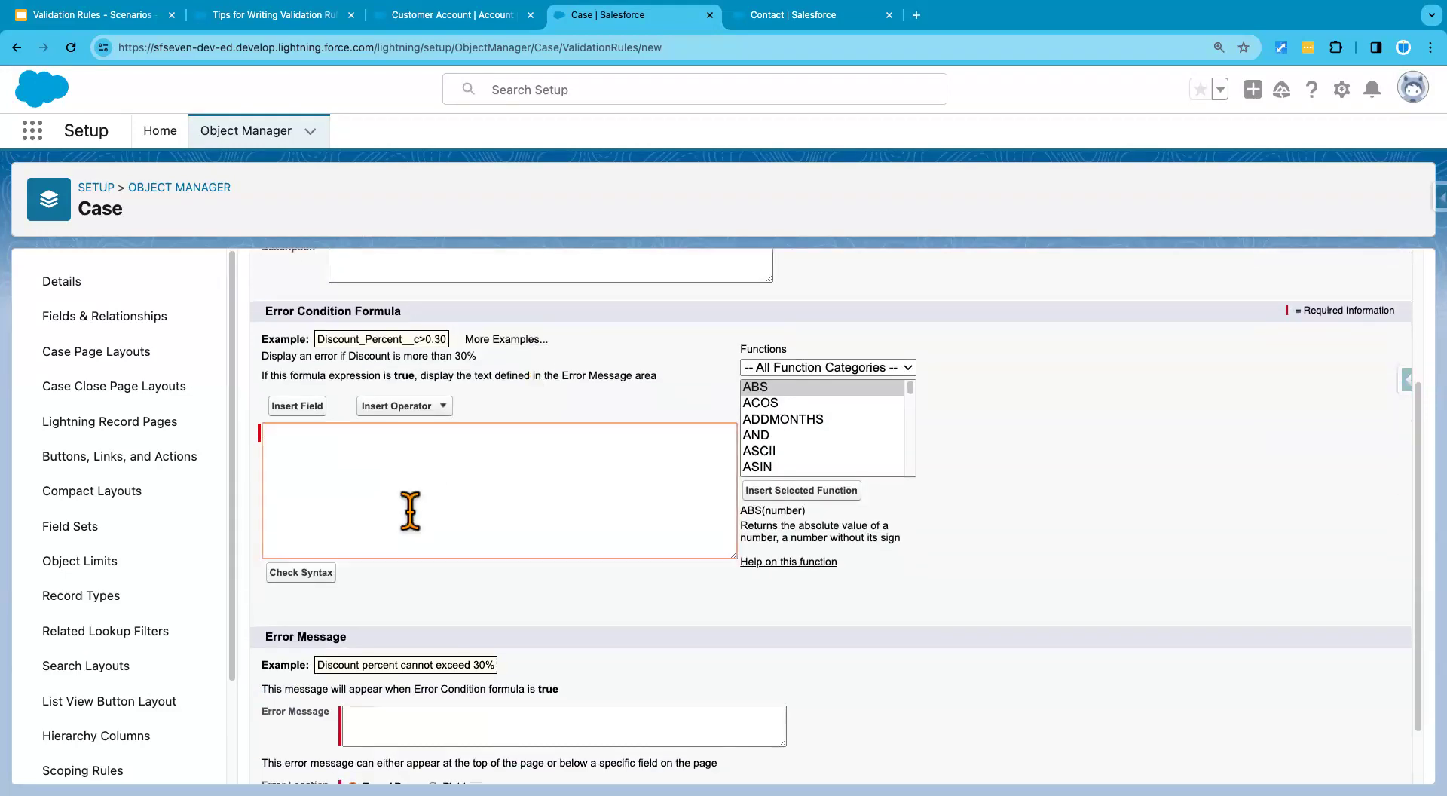
{"action": "left_click", "coordinate": [772, 424]}
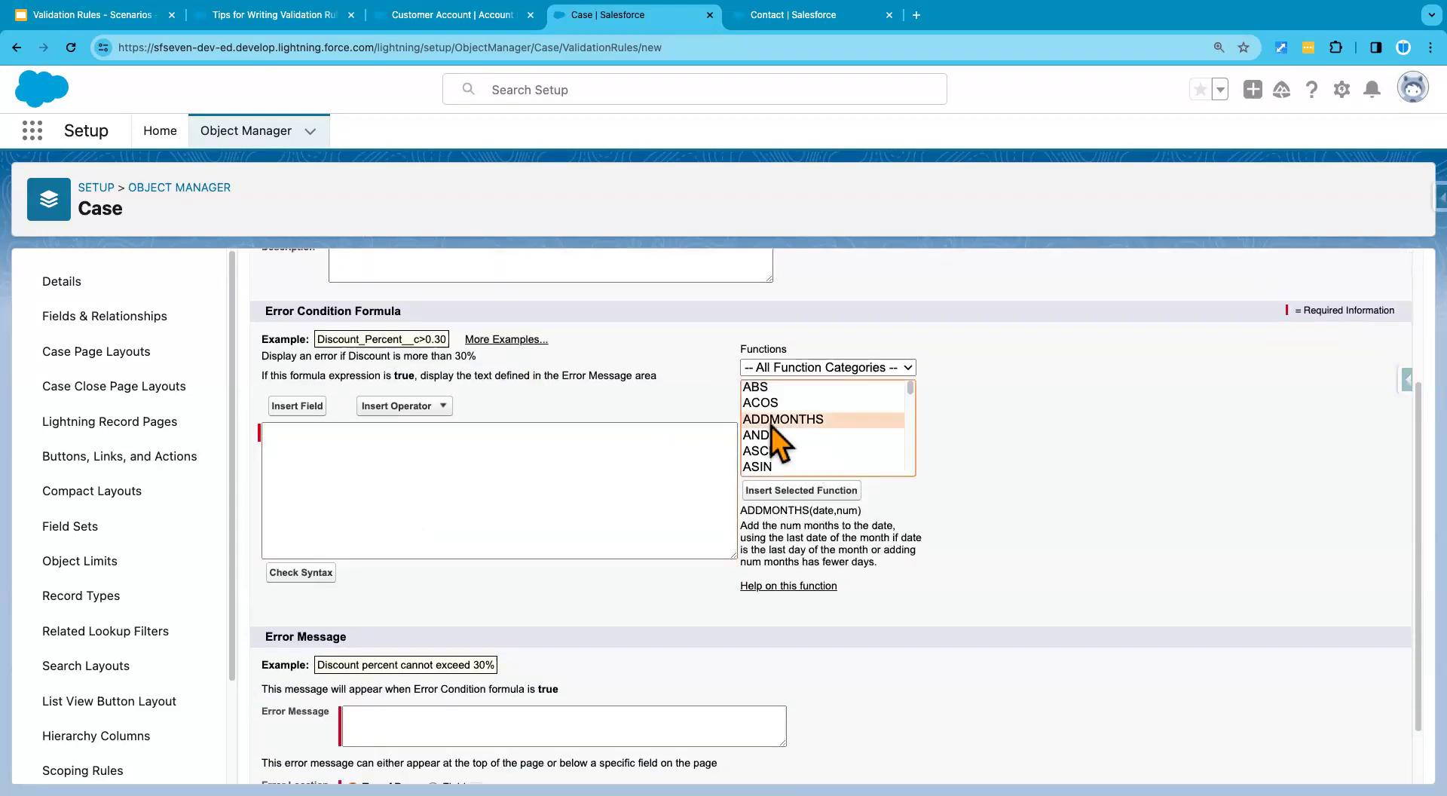
{"action": "key", "text": "o"}
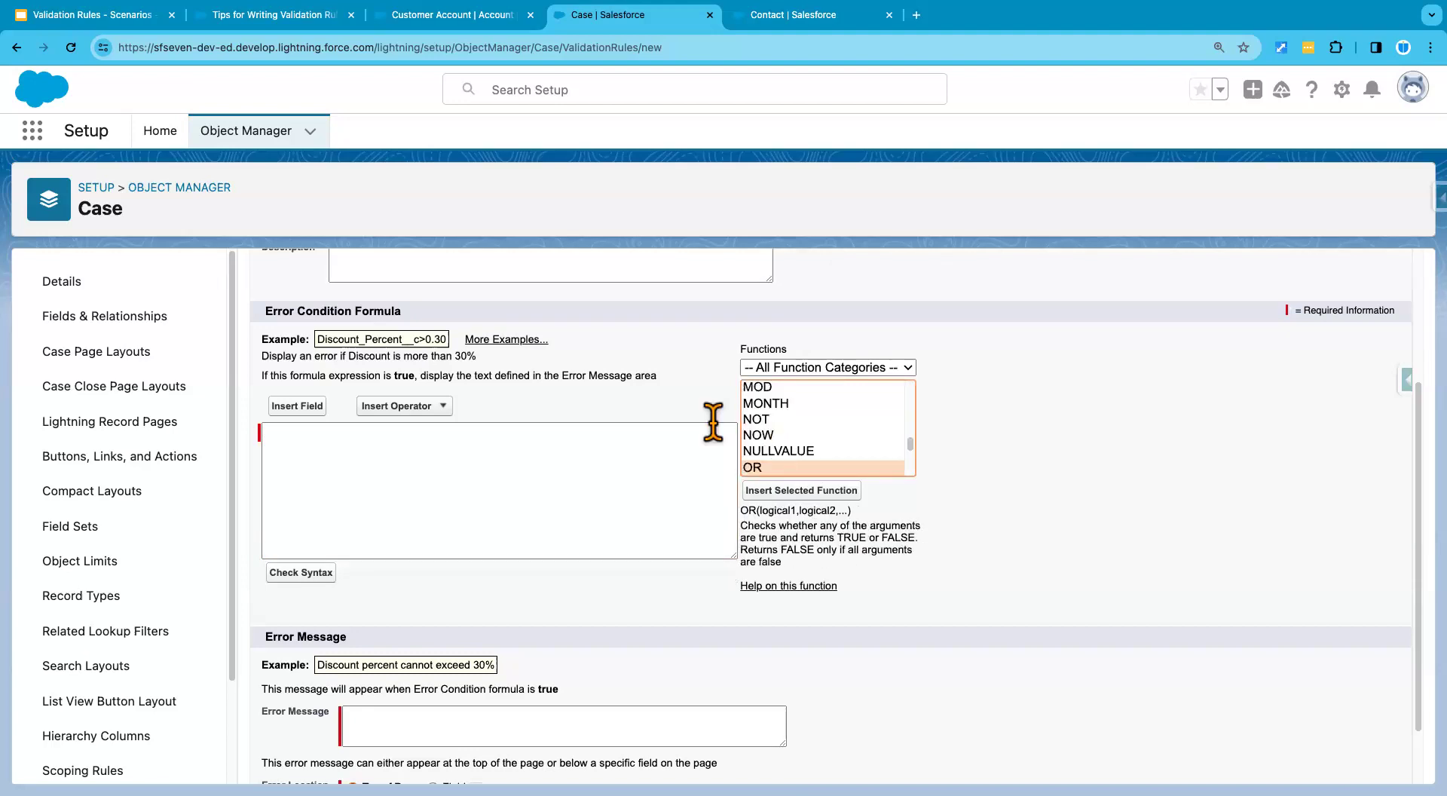
{"action": "left_click", "coordinate": [787, 491]}
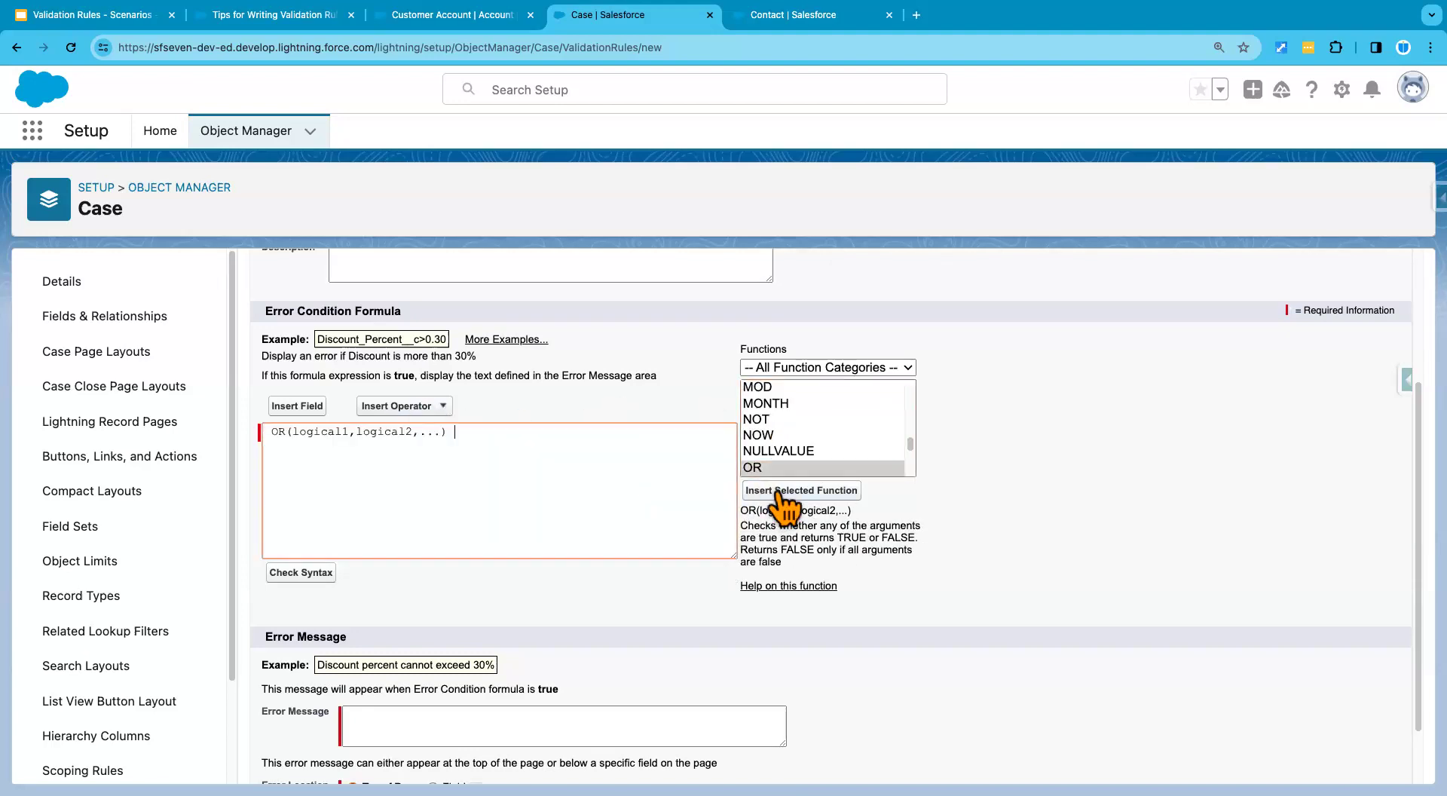
Break the OR function across lines so logical1, logical2 and the closing parenthesis each start on their own line.
{"action": "left_click", "coordinate": [293, 432]}
{"action": "key", "text": "Return"}
{"action": "left_click", "coordinate": [272, 431]}
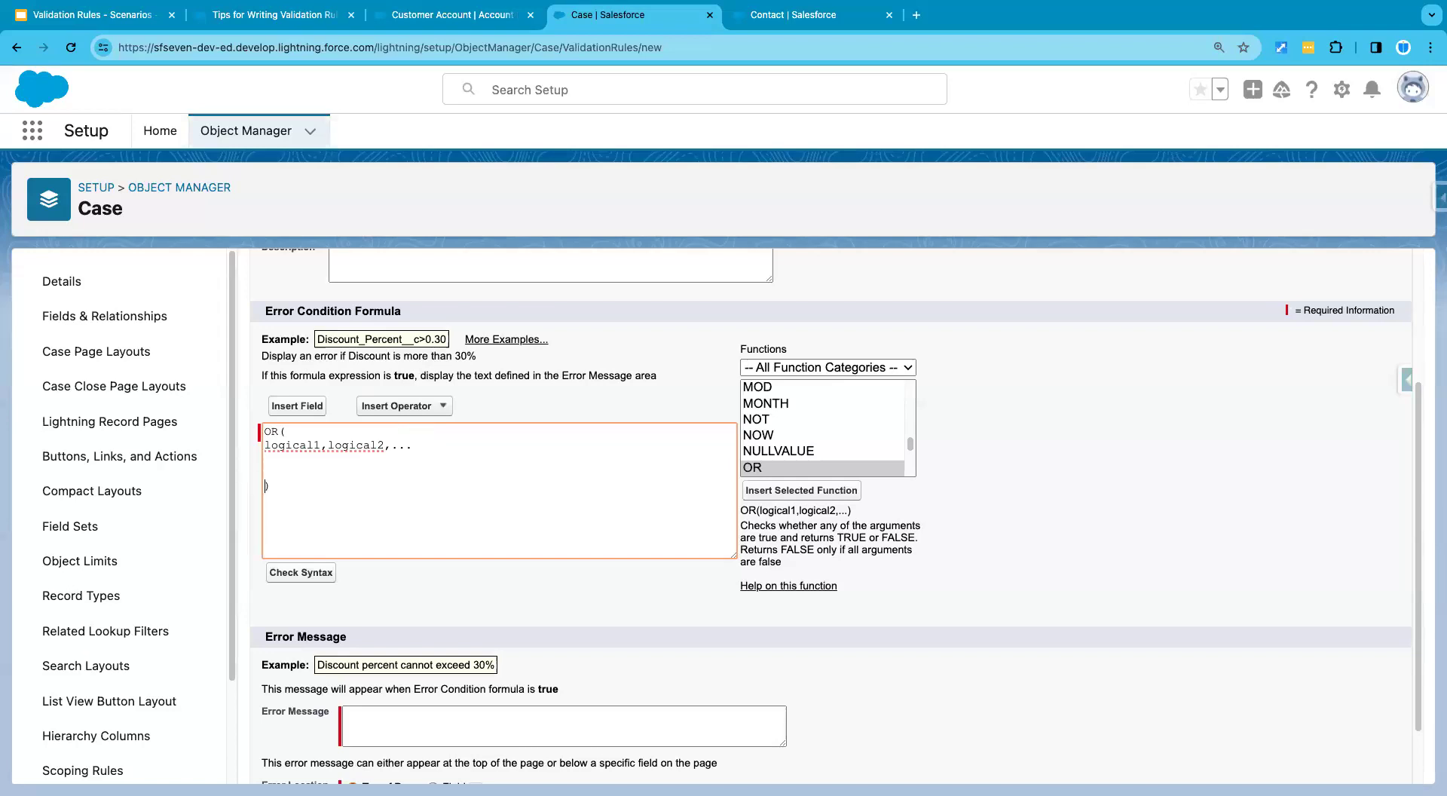
{"action": "left_click", "coordinate": [328, 444]}
{"action": "key", "text": "Return"}
{"action": "key", "text": "Return"}
{"action": "left_click_drag", "start_coordinate": [322, 444], "coordinate": [264, 443]}
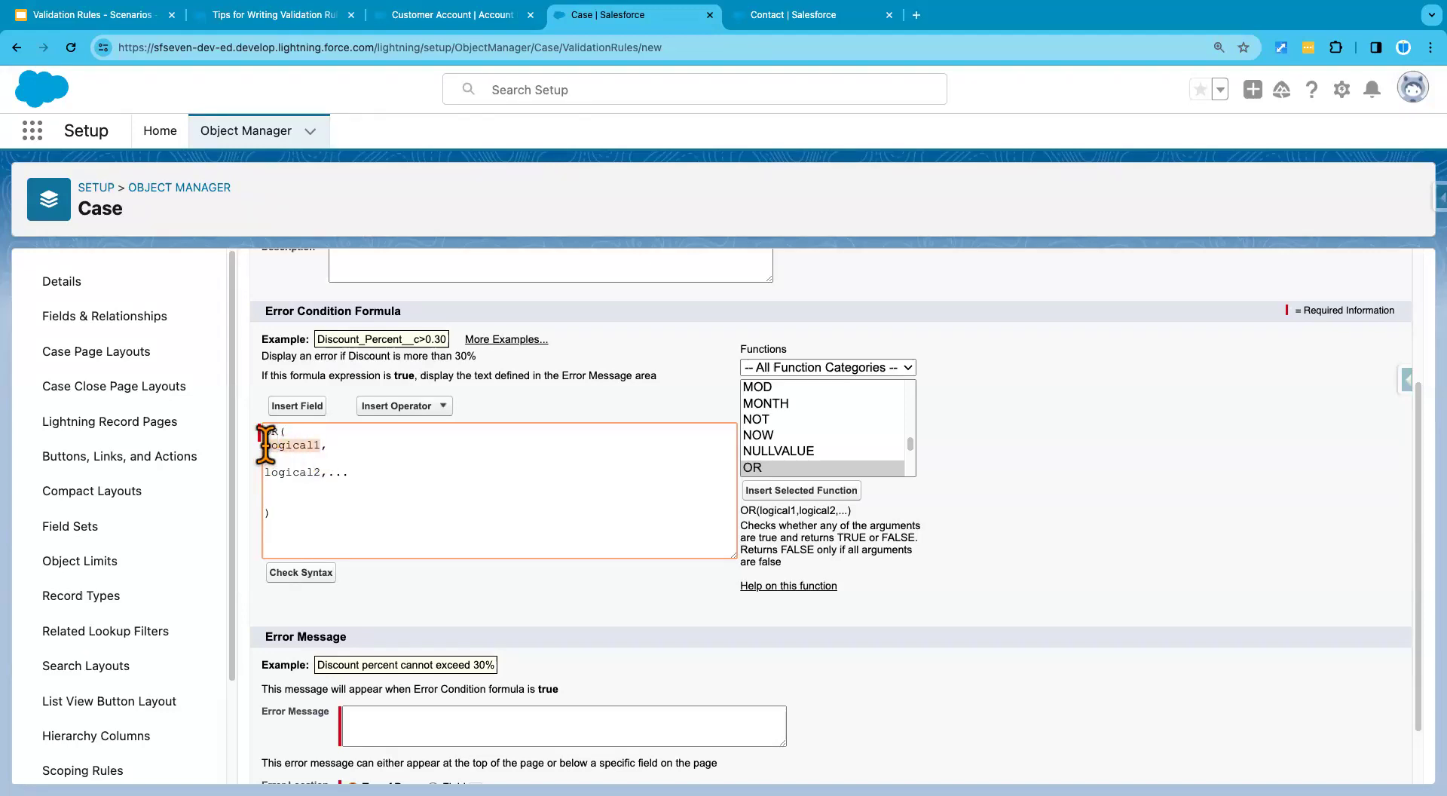
{"action": "left_click", "coordinate": [360, 446]}
Insert the ISBLANK function and replace the logical1 placeholder with a copy of ISBLANK(expression).
{"action": "left_click", "coordinate": [759, 420]}
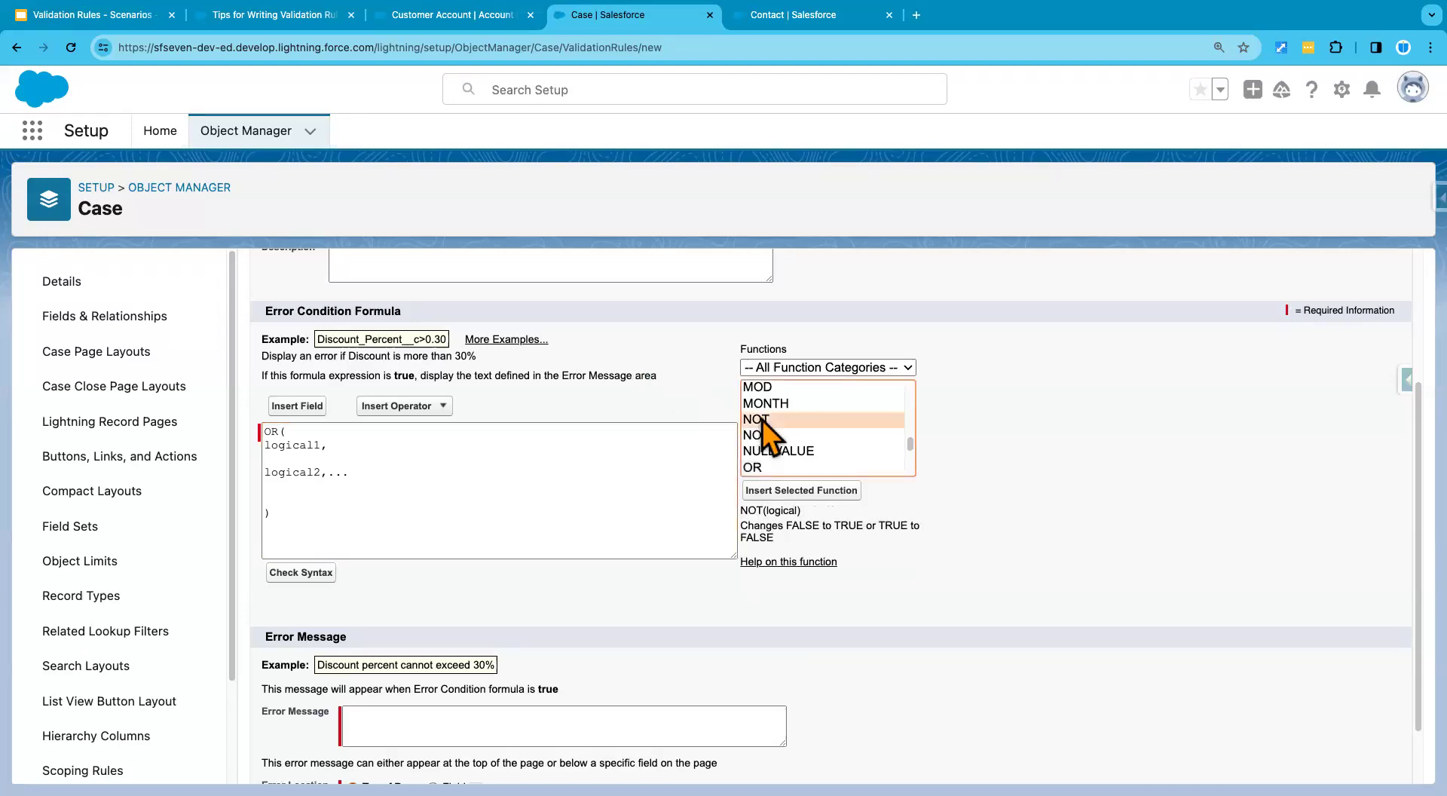
{"action": "key", "text": "i"}
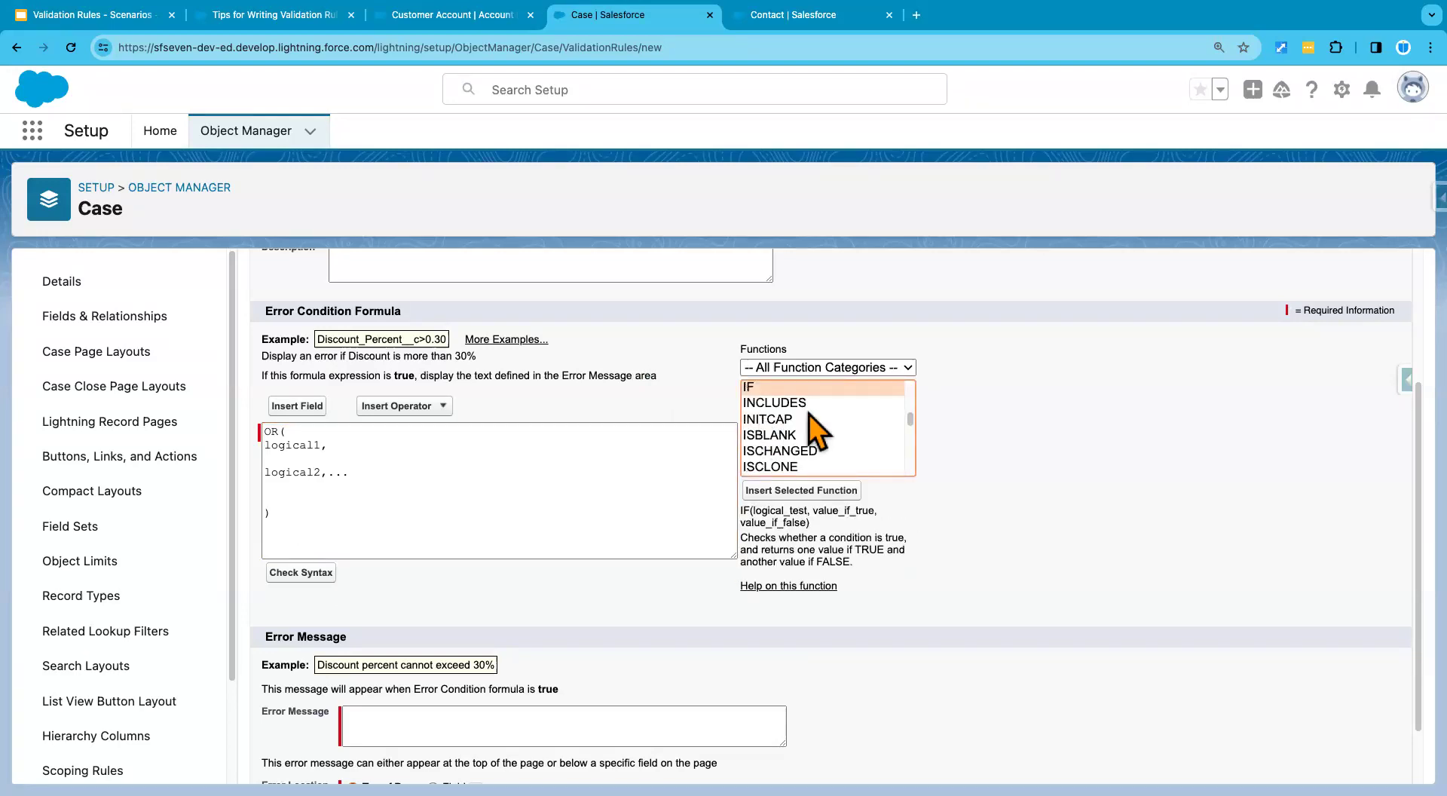
{"action": "left_click", "coordinate": [771, 436]}
{"action": "left_click", "coordinate": [804, 491]}
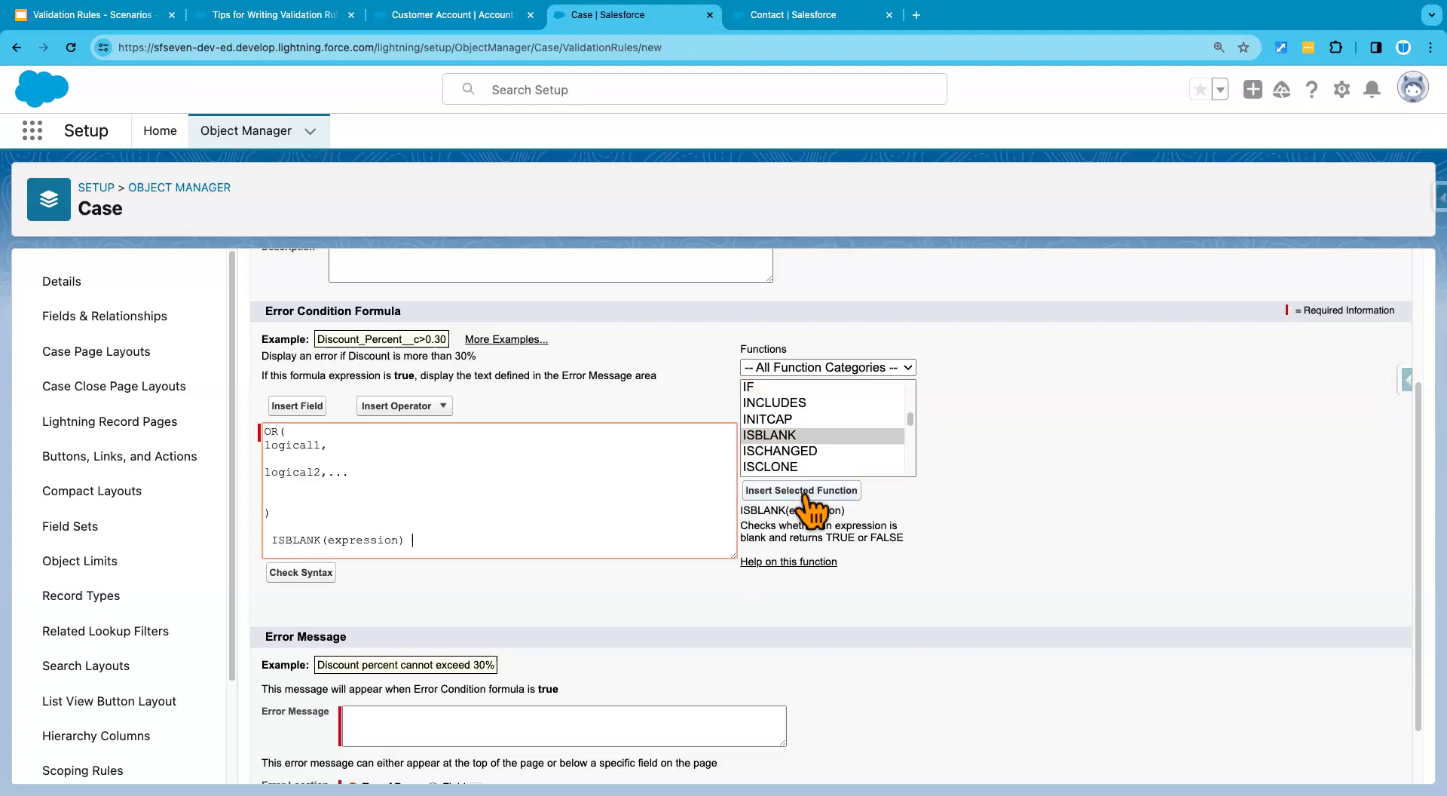
{"action": "left_click_drag", "start_coordinate": [412, 539], "coordinate": [259, 539]}
{"action": "key", "text": "super+c"}
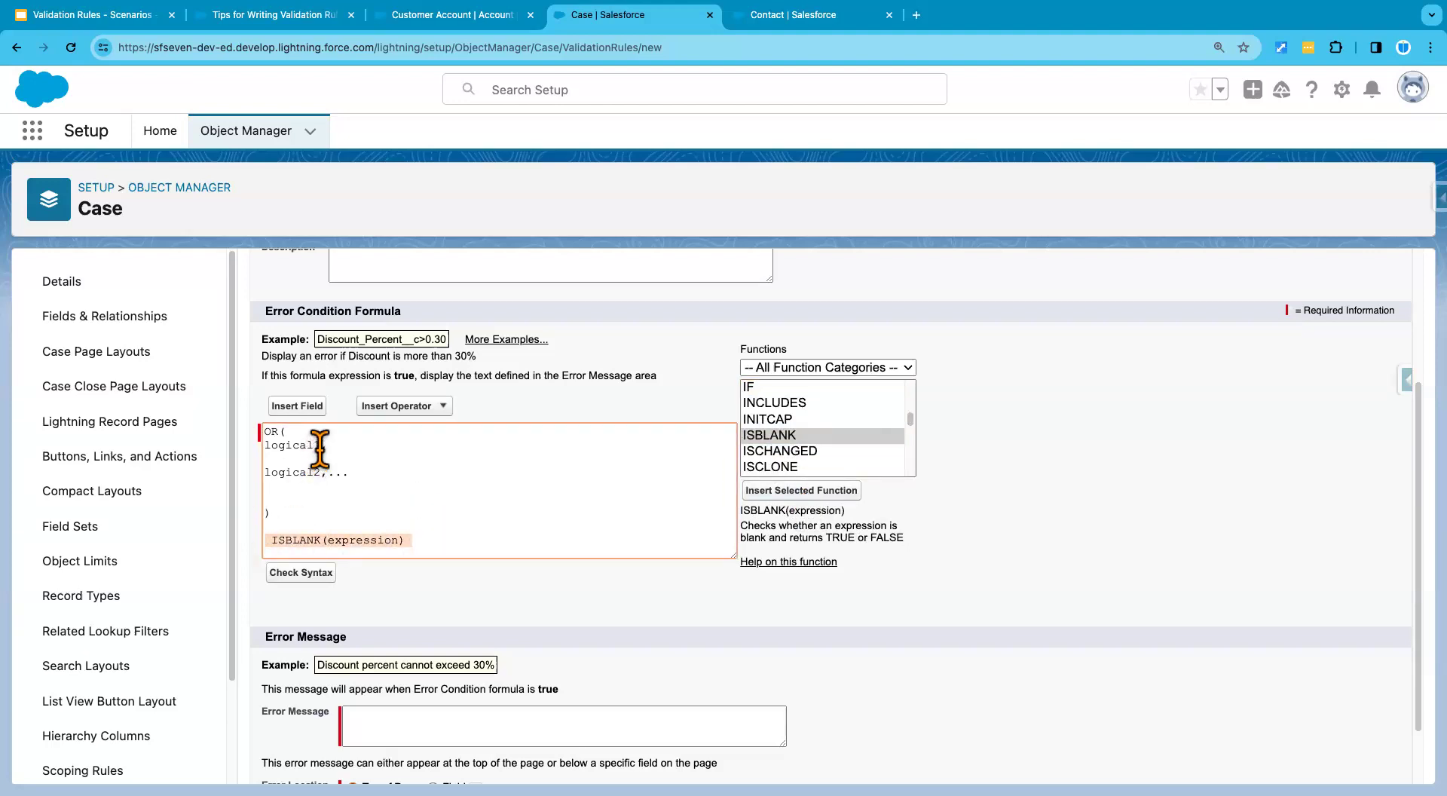
{"action": "left_click_drag", "start_coordinate": [321, 444], "coordinate": [261, 446]}
{"action": "key", "text": "super+v"}
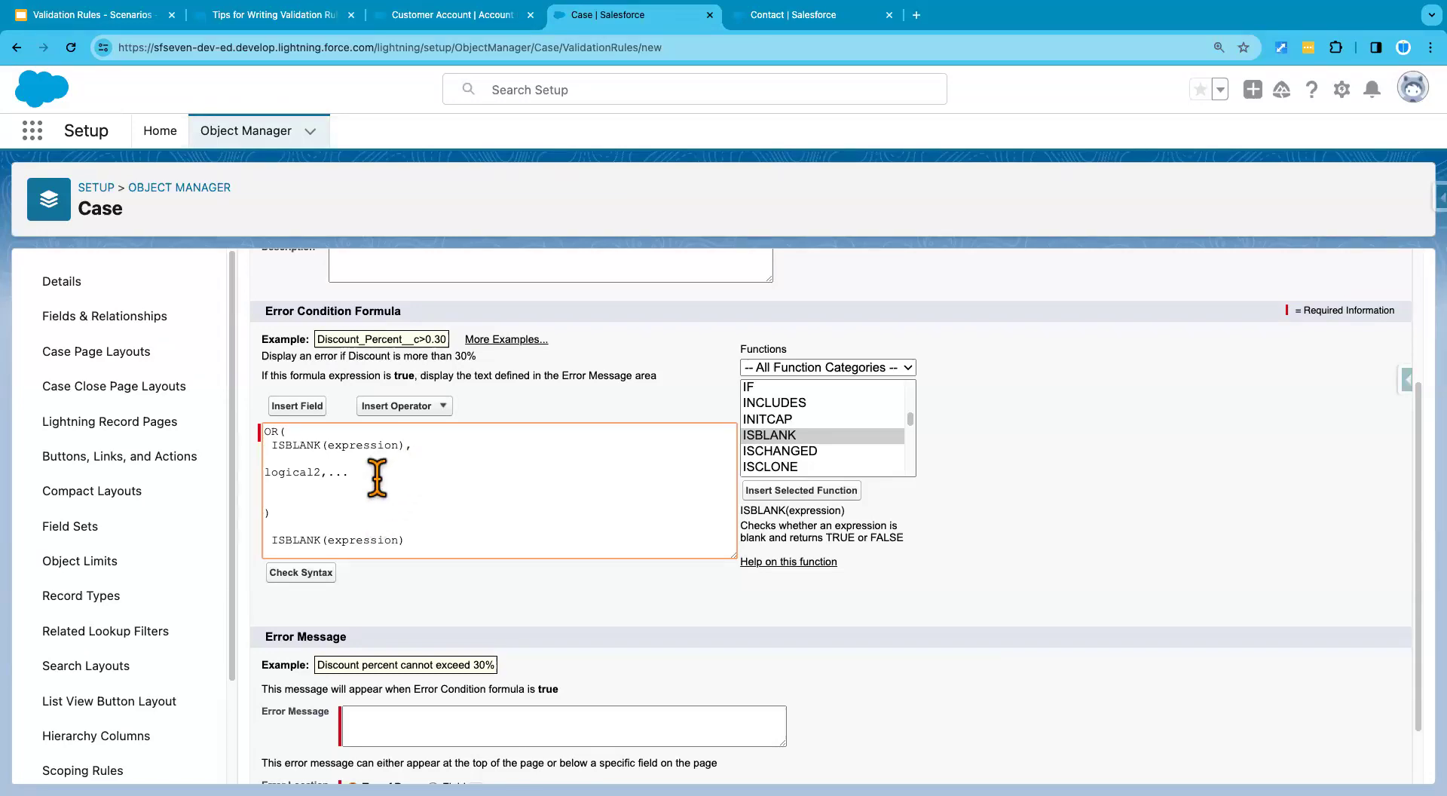
Replace the logical2 placeholder with three more ISBLANK(expression) lines inside the OR function, with no comma after the last one.
{"action": "scroll", "coordinate": [392, 519], "scroll_direction": "up", "scroll_amount": 3}
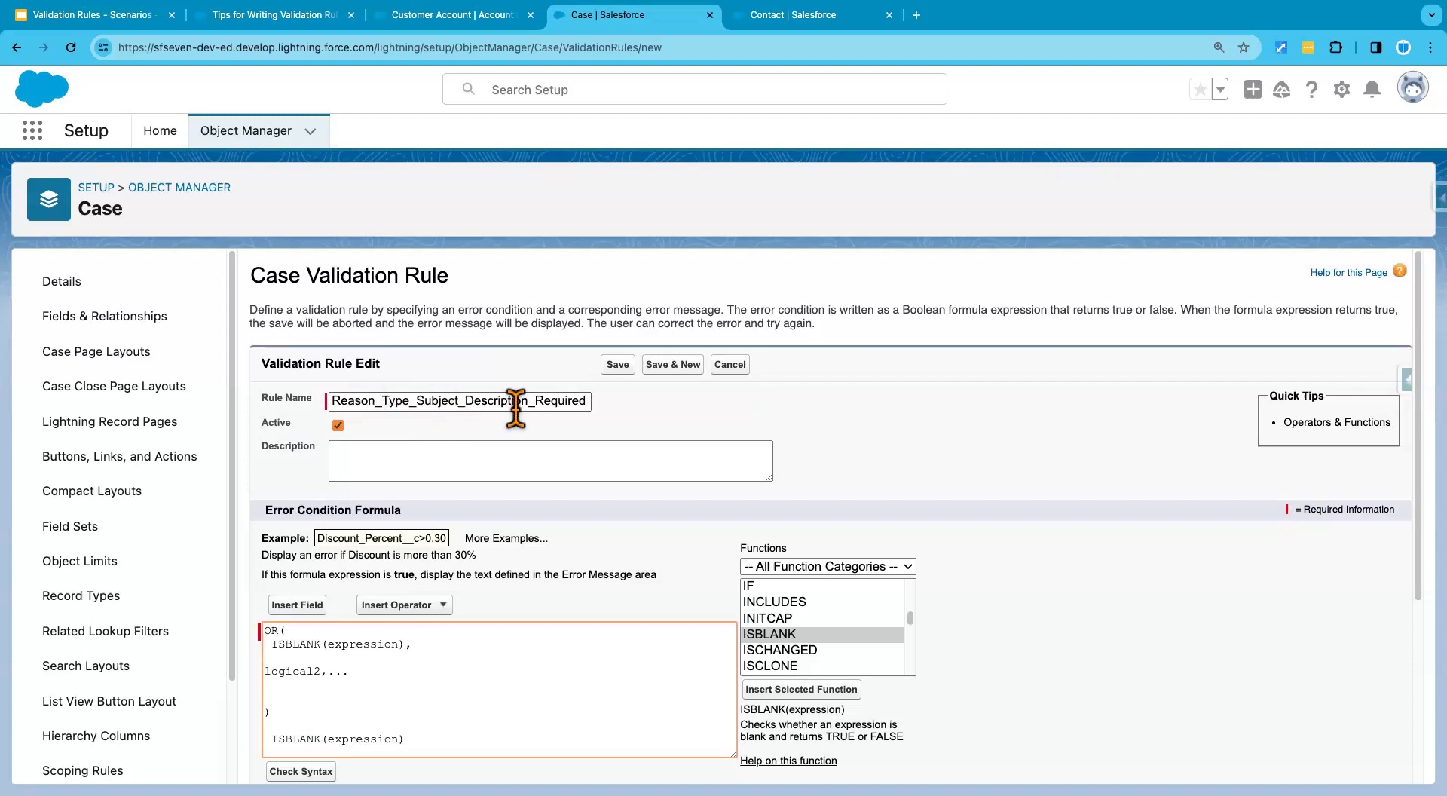
{"action": "scroll", "coordinate": [517, 501], "scroll_direction": "down", "scroll_amount": 3}
{"action": "left_click_drag", "start_coordinate": [412, 439], "coordinate": [264, 443]}
{"action": "key", "text": "super+c"}
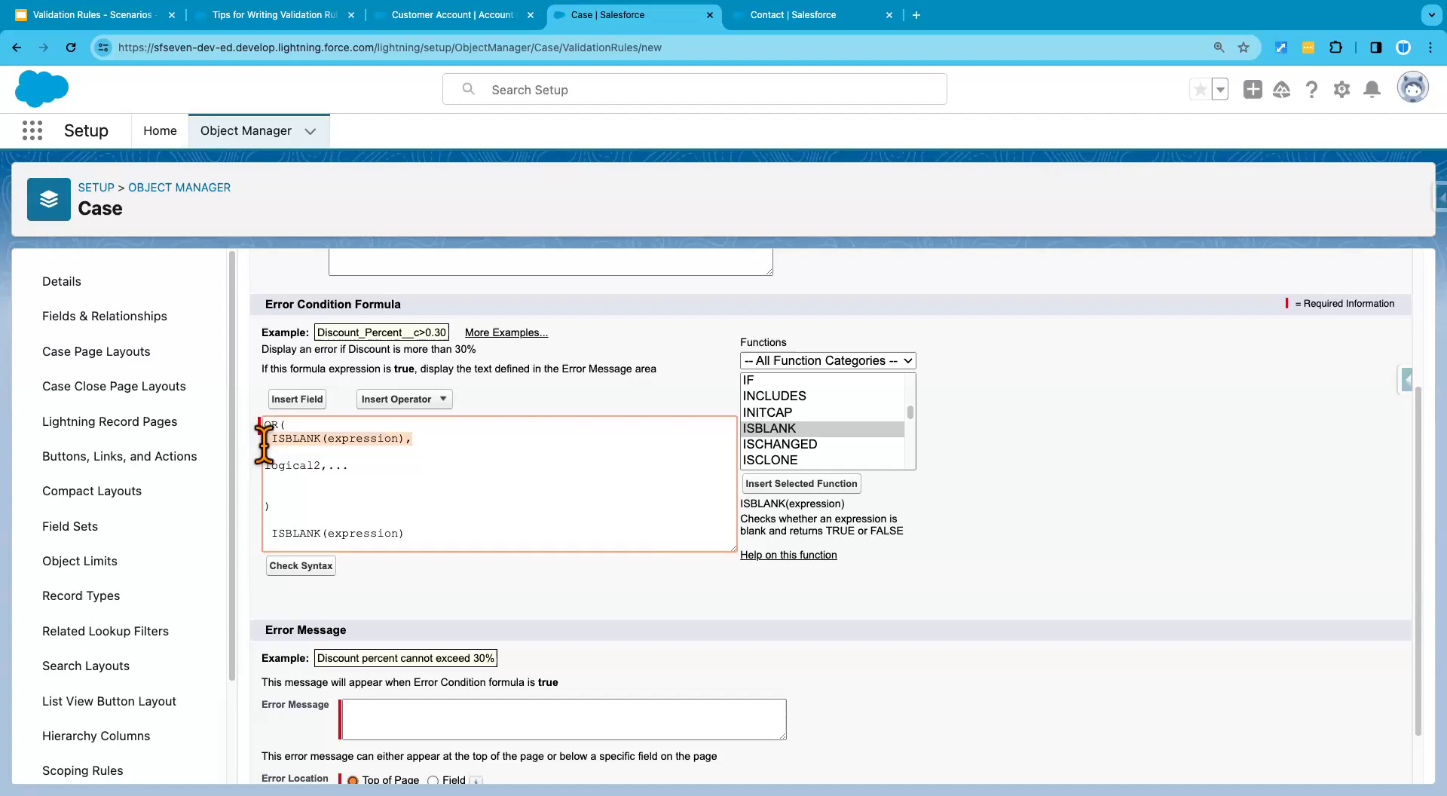
{"action": "left_click", "coordinate": [340, 463]}
{"action": "left_click_drag", "start_coordinate": [362, 464], "coordinate": [264, 456]}
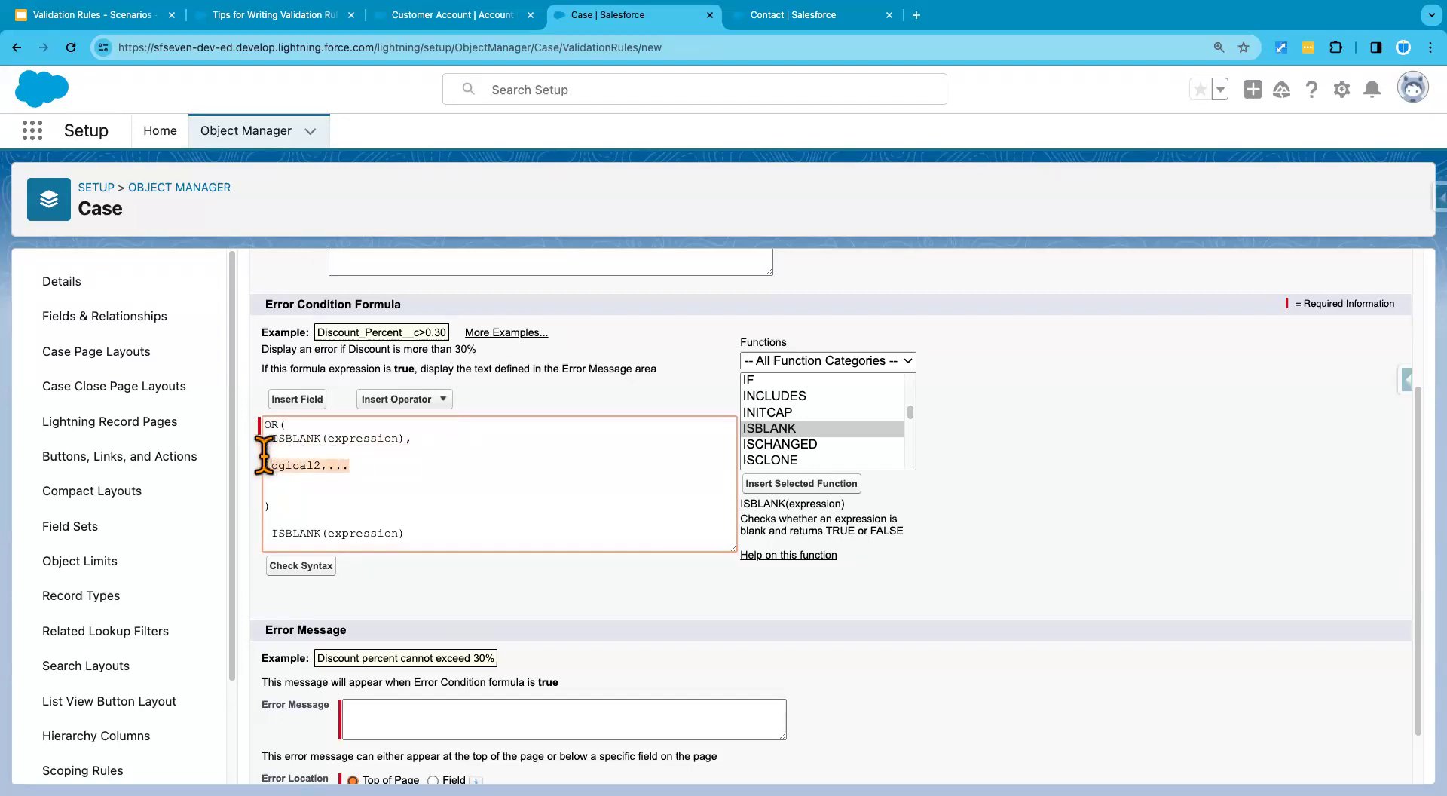
{"action": "key", "text": "BackSpace"}
{"action": "key", "text": "Return"}
{"action": "key", "text": "super+v"}
{"action": "key", "text": "Return"}
{"action": "key", "text": "super+v"}
{"action": "key", "text": "Return"}
{"action": "key", "text": "super+v"}
{"action": "key", "text": "BackSpace"}
{"action": "key", "text": "BackSpace"}
{"action": "key", "text": "BackSpace"}
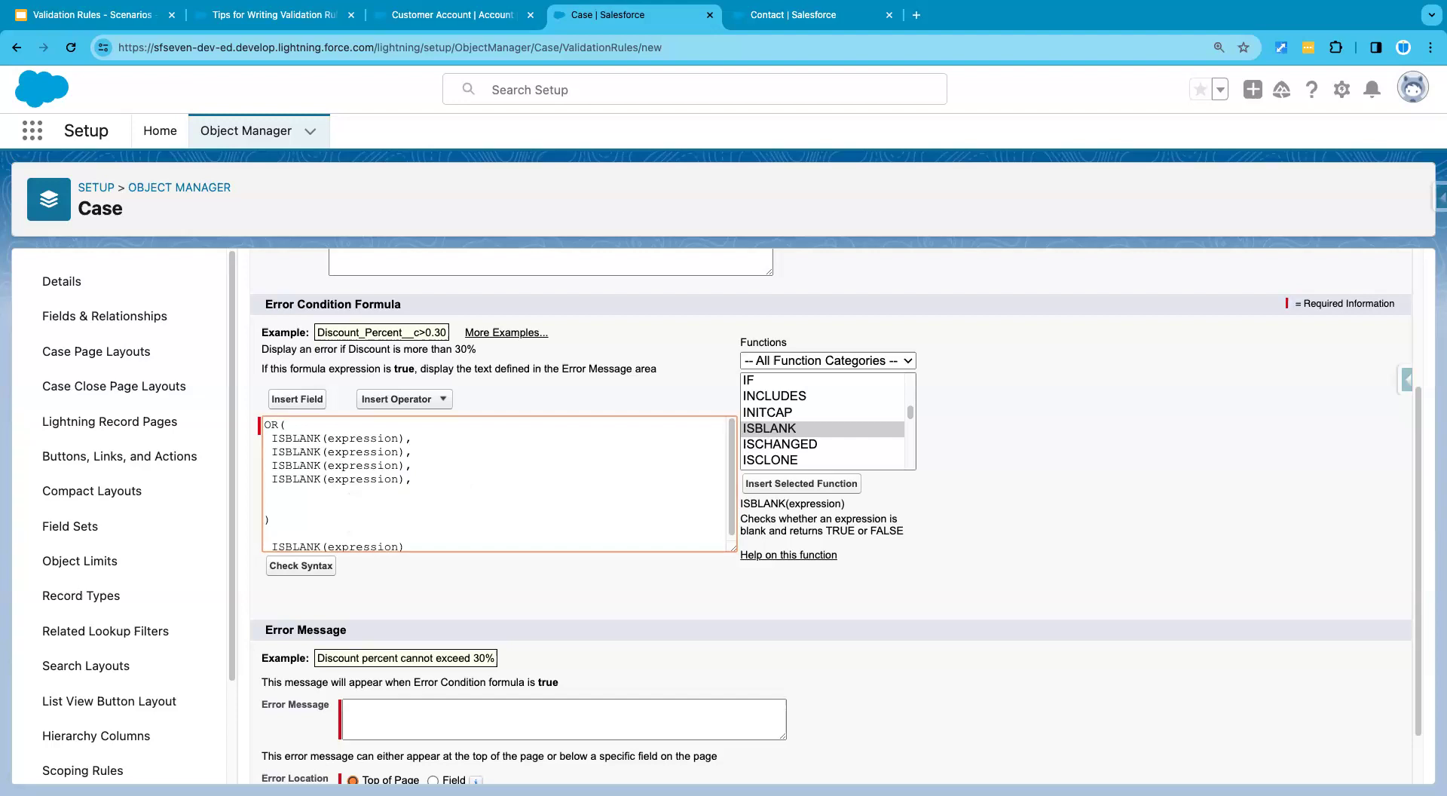
Delete the leftover ISBLANK(expression) below the OR function's closing parenthesis.
{"action": "scroll", "coordinate": [382, 520], "scroll_direction": "down", "scroll_amount": 1}
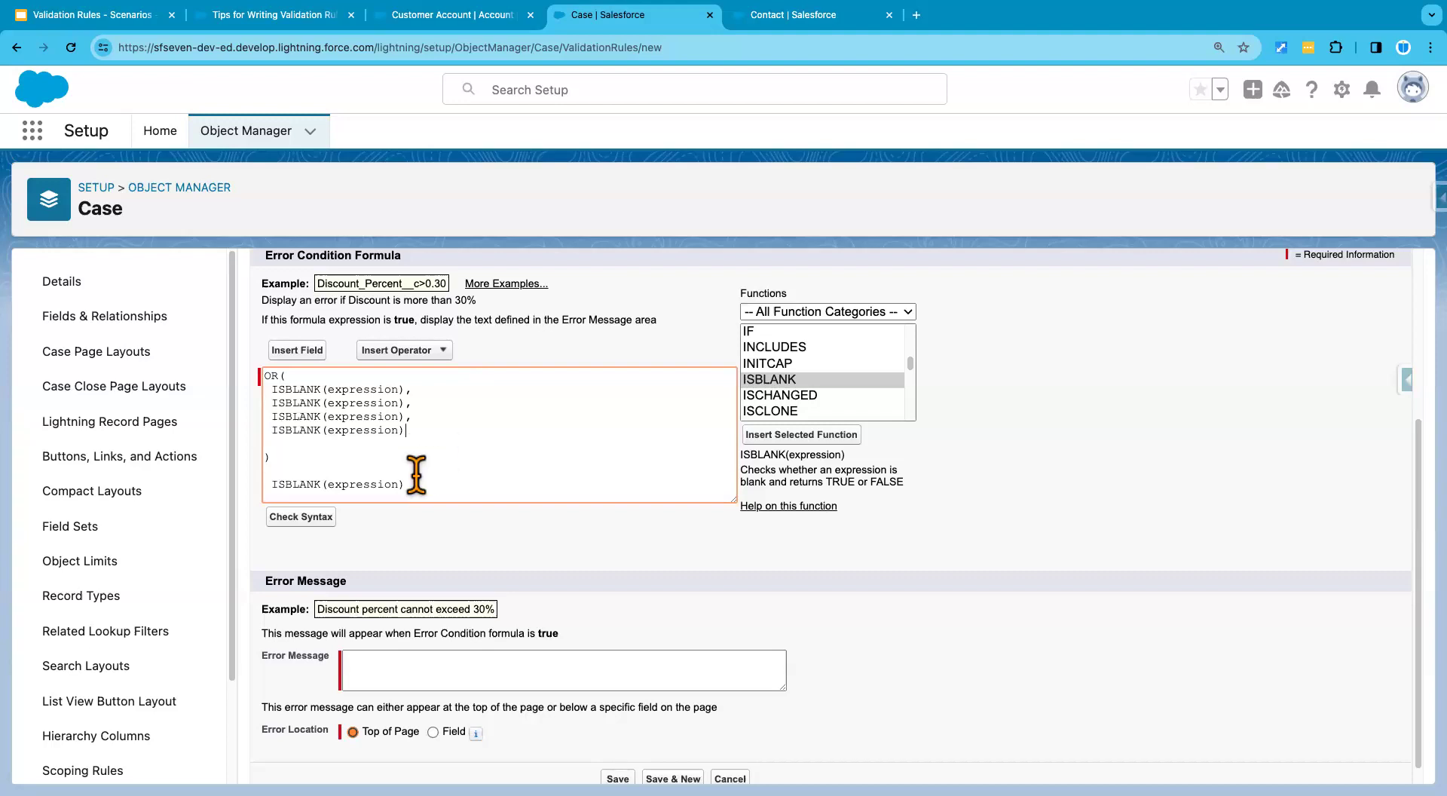
{"action": "left_click_drag", "start_coordinate": [415, 483], "coordinate": [238, 486]}
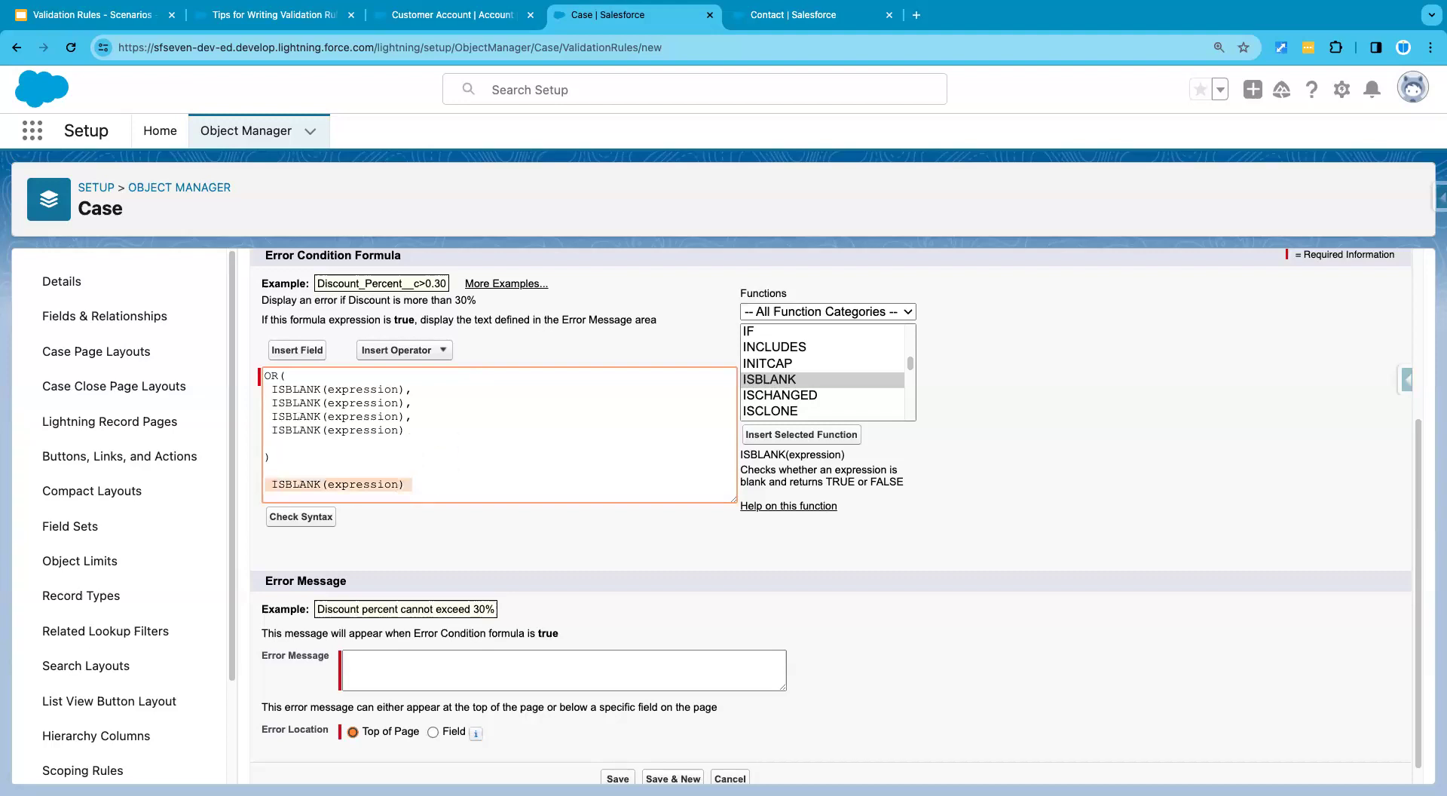
{"action": "key", "text": "BackSpace"}
Replace the expression placeholder in the first ISBLANK line with the Case Reason field.
{"action": "double_click", "coordinate": [362, 389]}
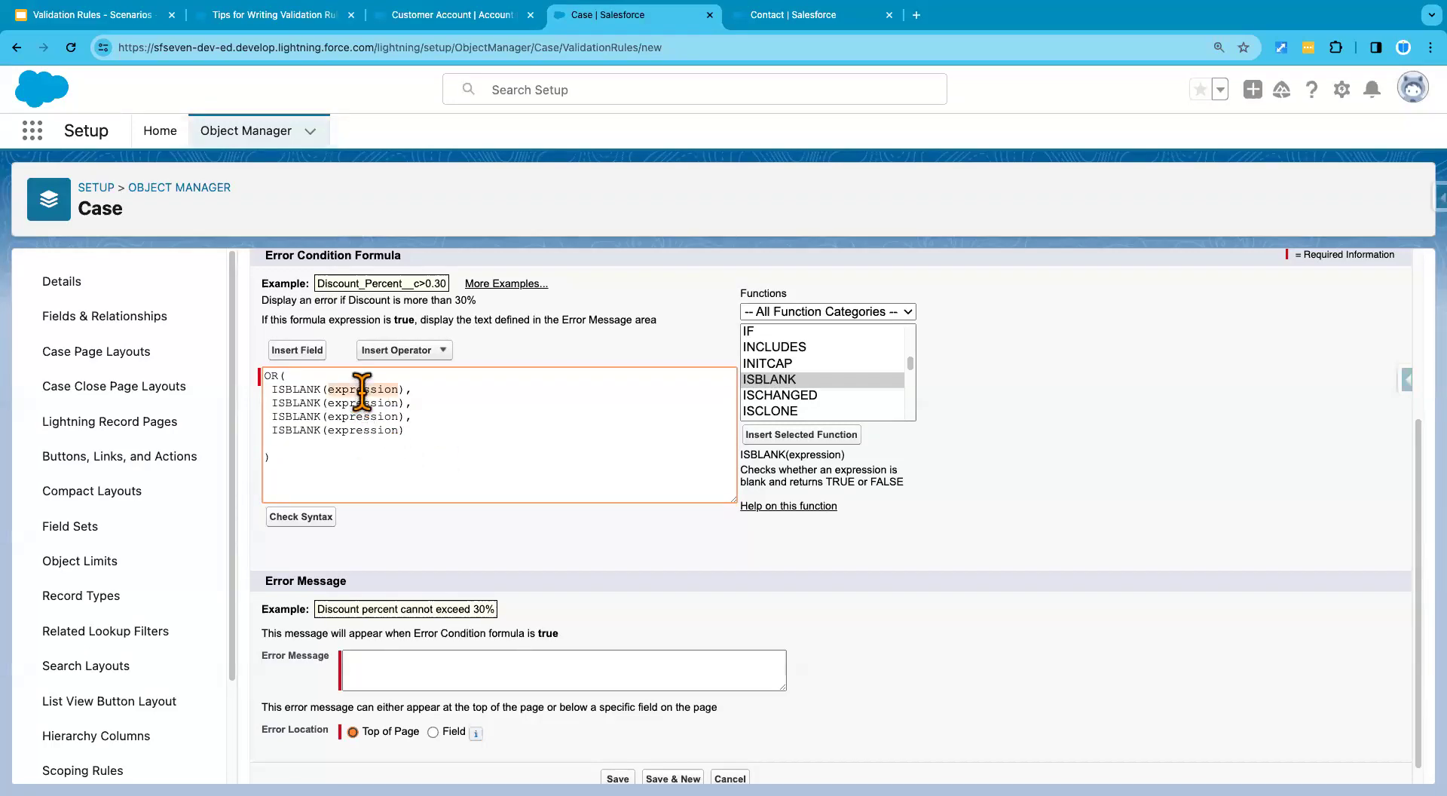
{"action": "scroll", "coordinate": [433, 433], "scroll_direction": "up", "scroll_amount": 1}
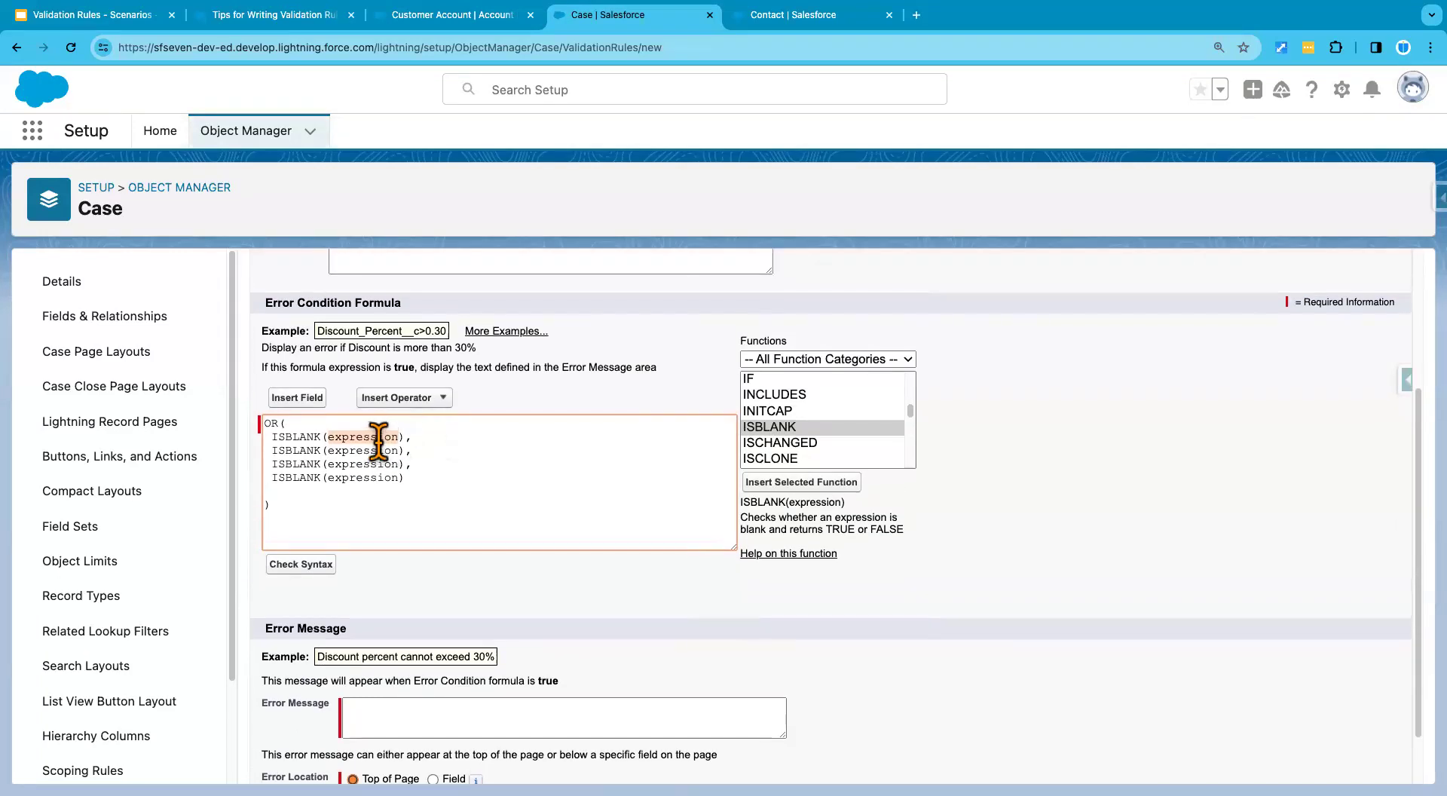
{"action": "scroll", "coordinate": [378, 437], "scroll_direction": "up", "scroll_amount": 5}
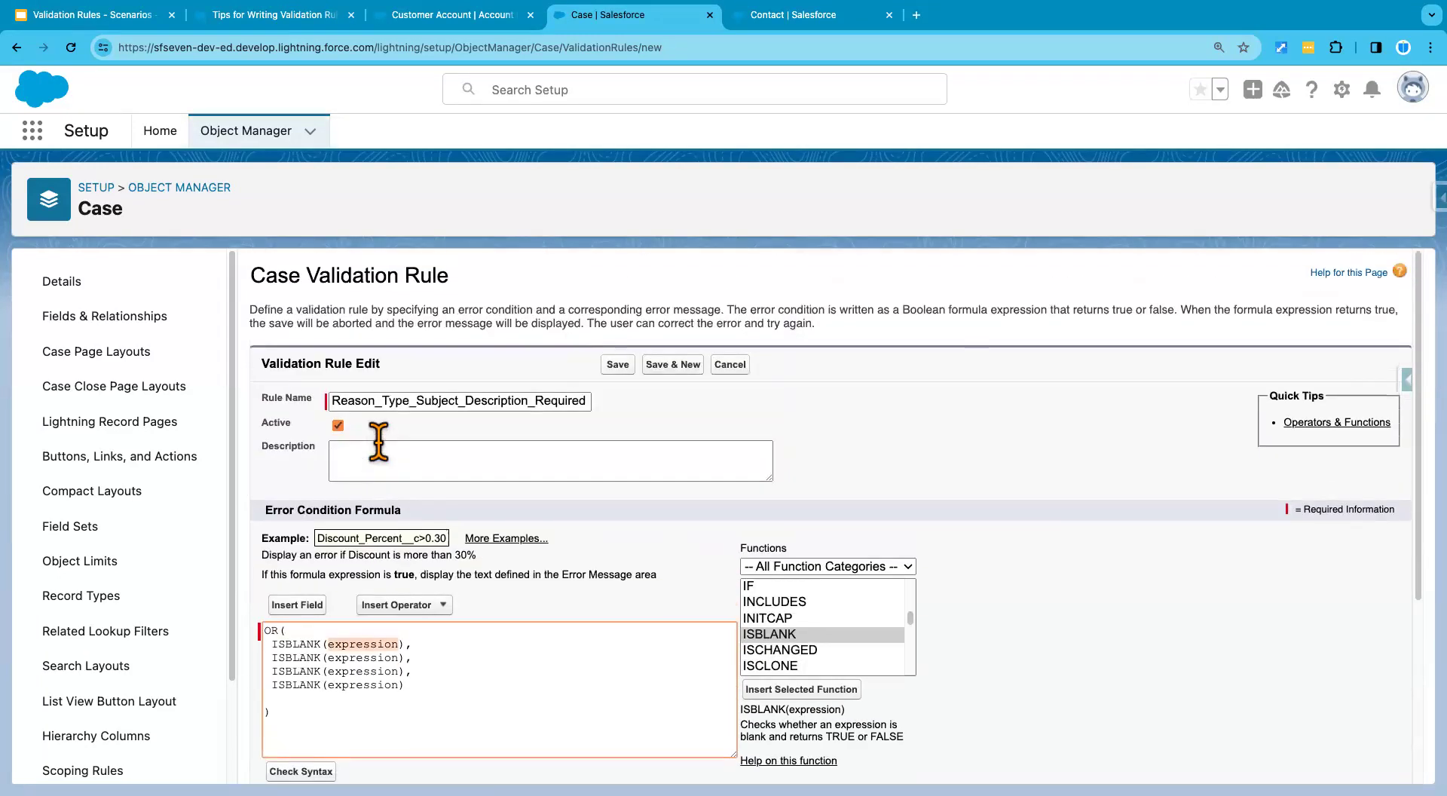
{"action": "left_click", "coordinate": [313, 605]}
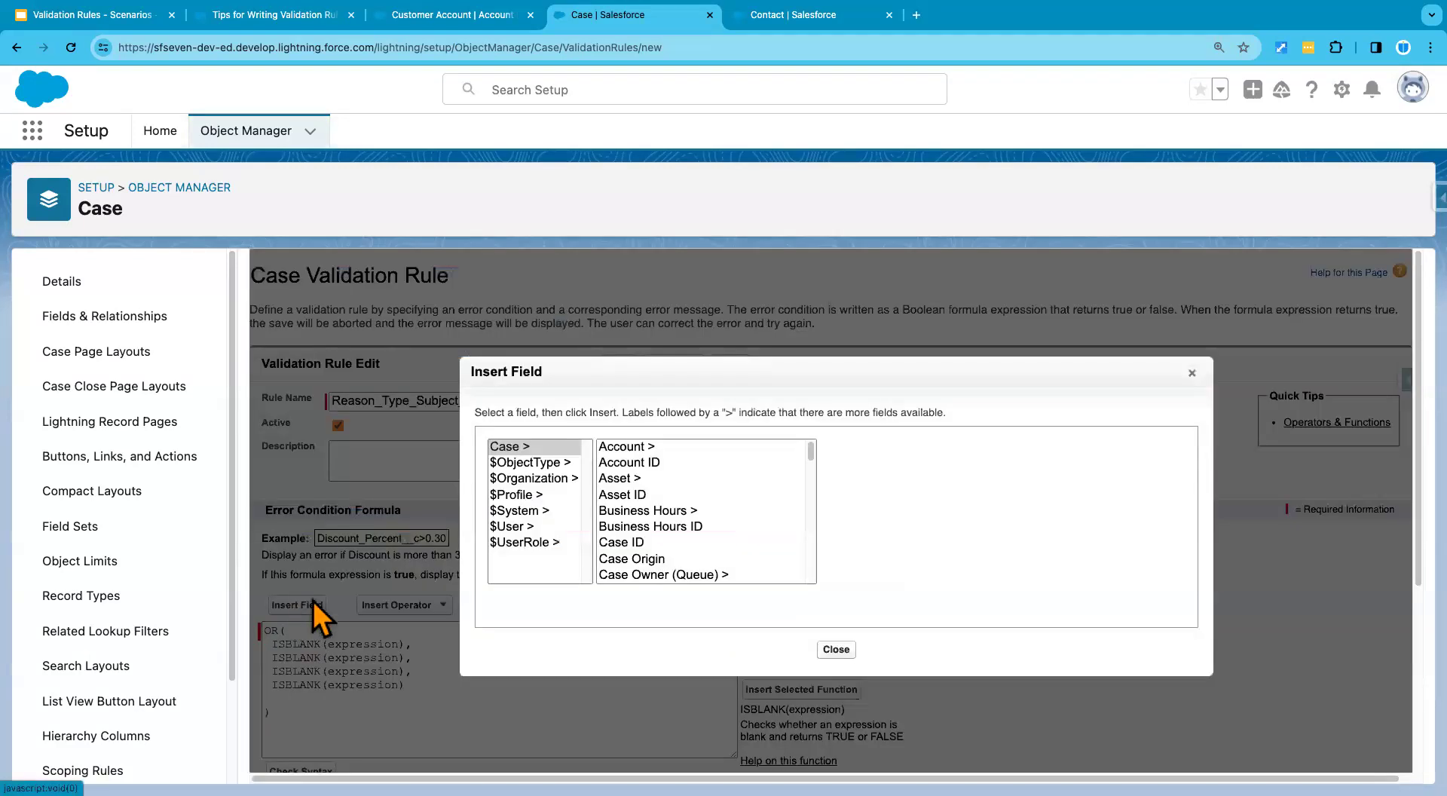
{"action": "left_click", "coordinate": [621, 496]}
{"action": "scroll", "coordinate": [640, 542], "scroll_direction": "down", "scroll_amount": 1}
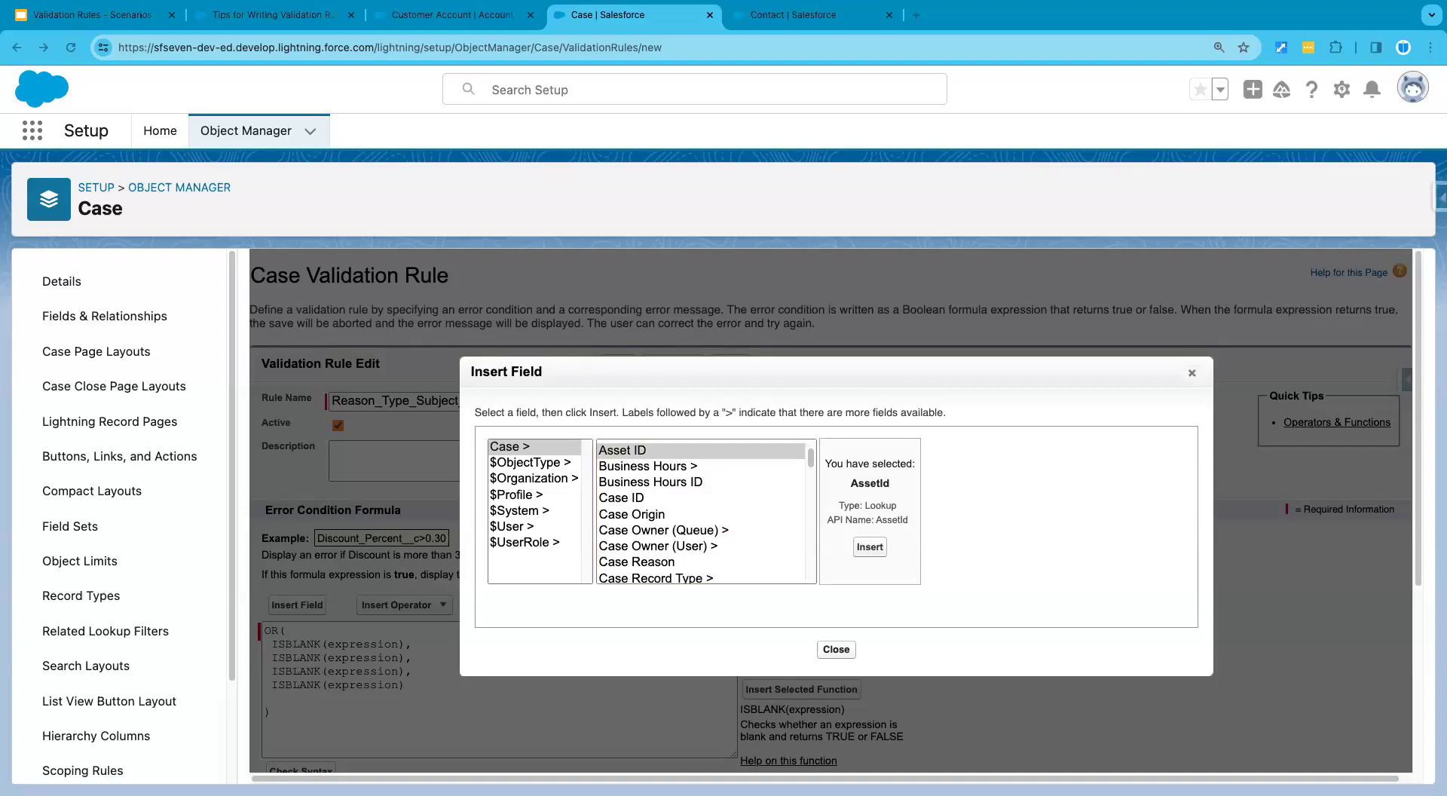
{"action": "left_click", "coordinate": [648, 482]}
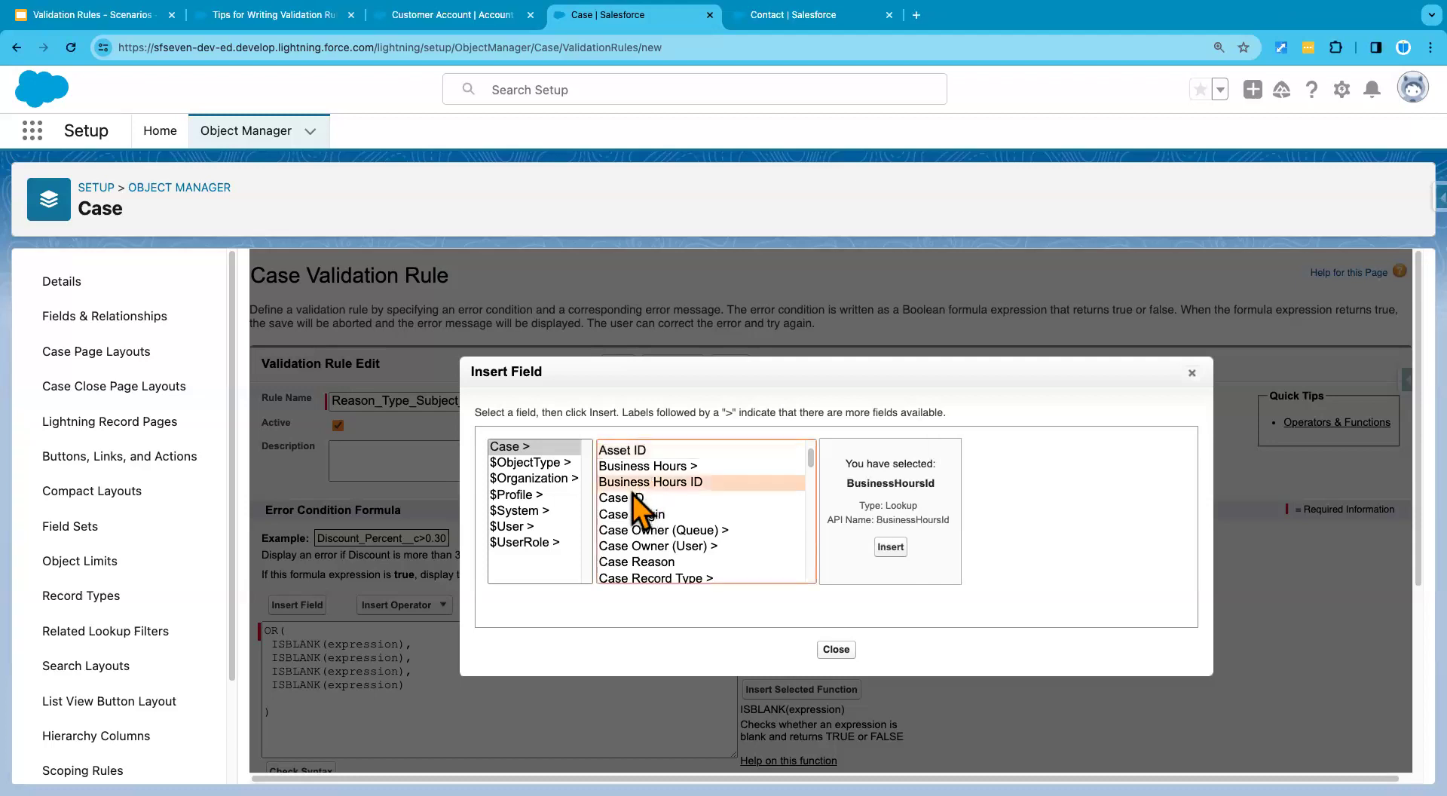
{"action": "left_click", "coordinate": [656, 530]}
{"action": "scroll", "coordinate": [658, 558], "scroll_direction": "down", "scroll_amount": 1}
{"action": "left_click", "coordinate": [654, 538]}
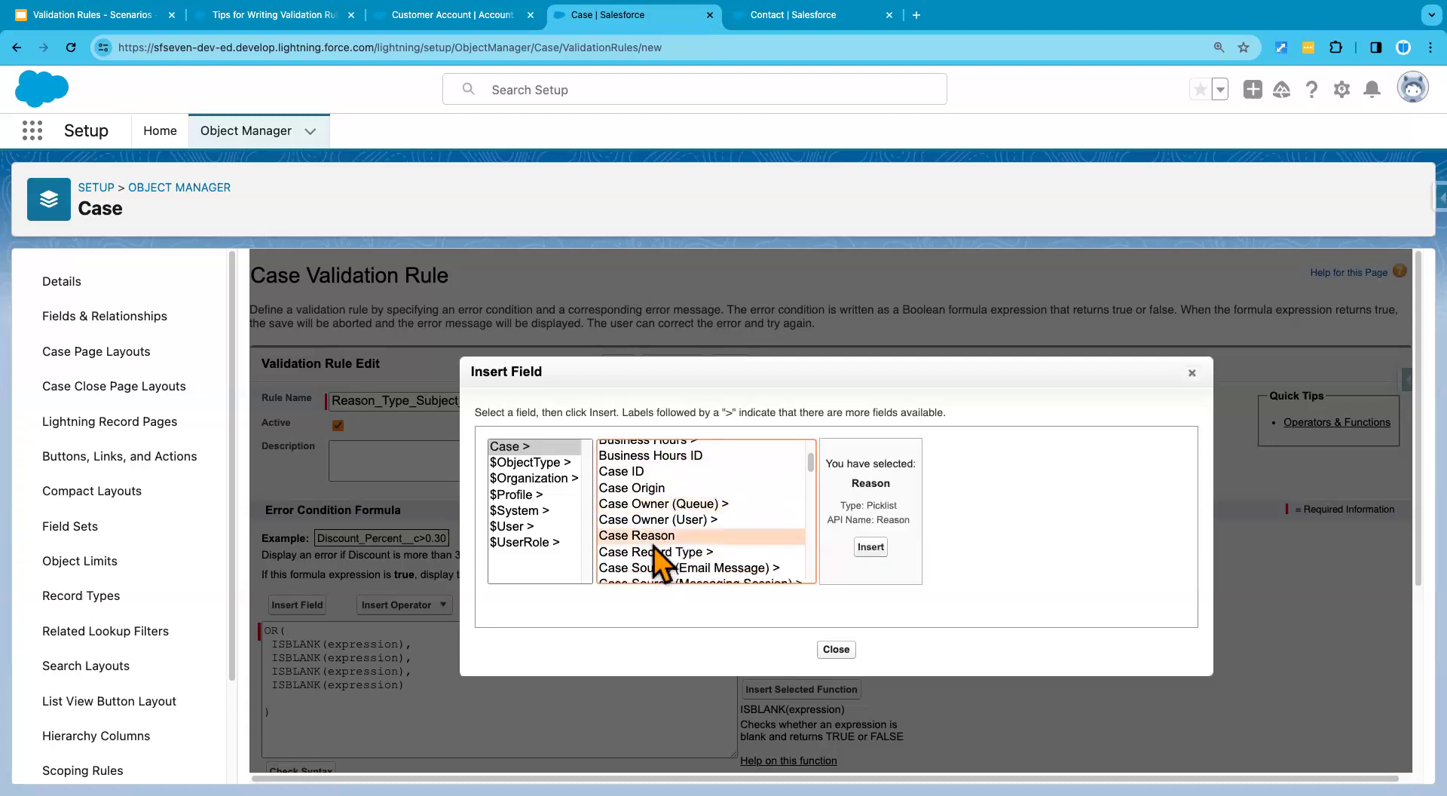
{"action": "left_click", "coordinate": [870, 548]}
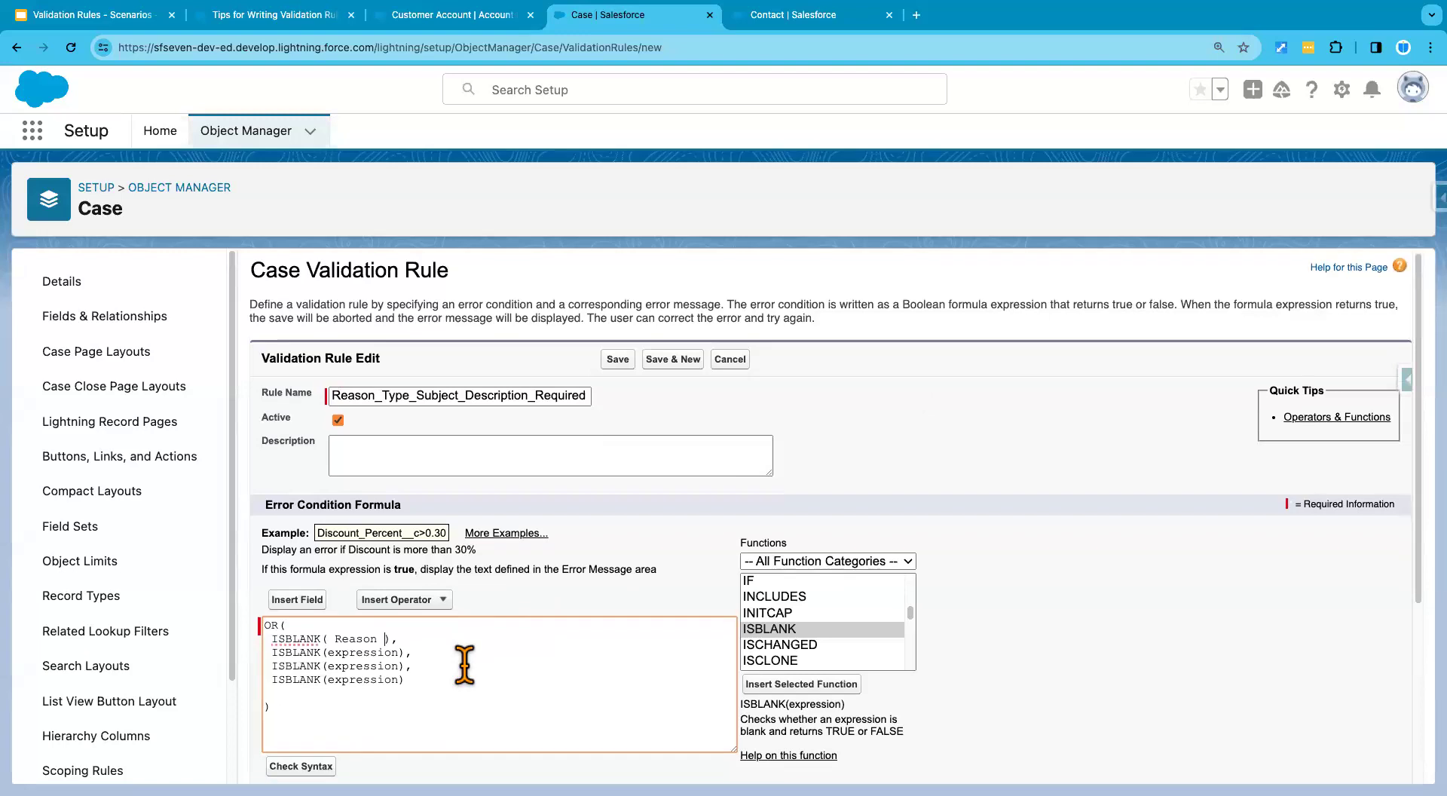
Replace the expression placeholder in the second ISBLANK line with the Case object's Type field.
{"action": "scroll", "coordinate": [462, 663], "scroll_direction": "down", "scroll_amount": 1}
{"action": "scroll", "coordinate": [464, 665], "scroll_direction": "down", "scroll_amount": 1}
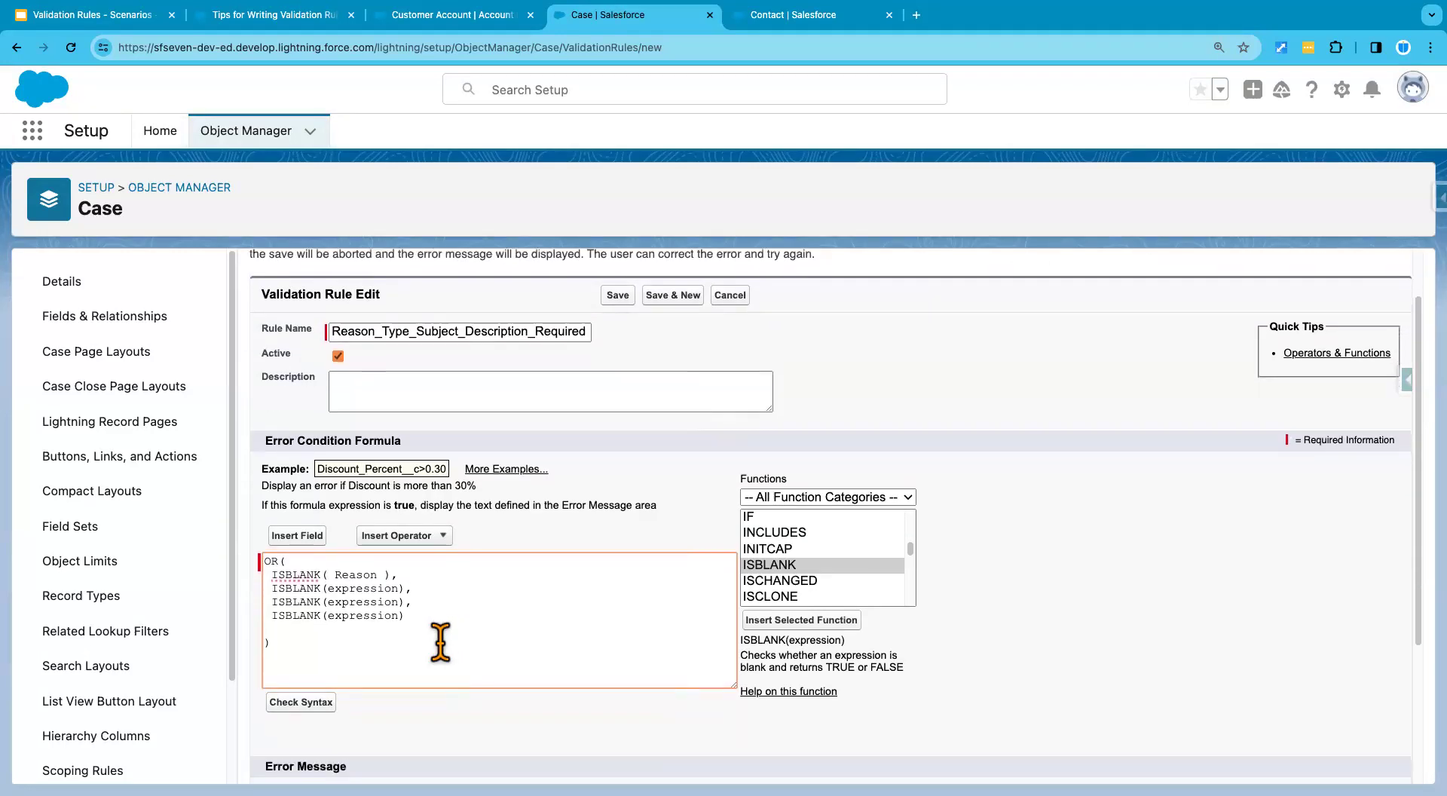
{"action": "double_click", "coordinate": [358, 589]}
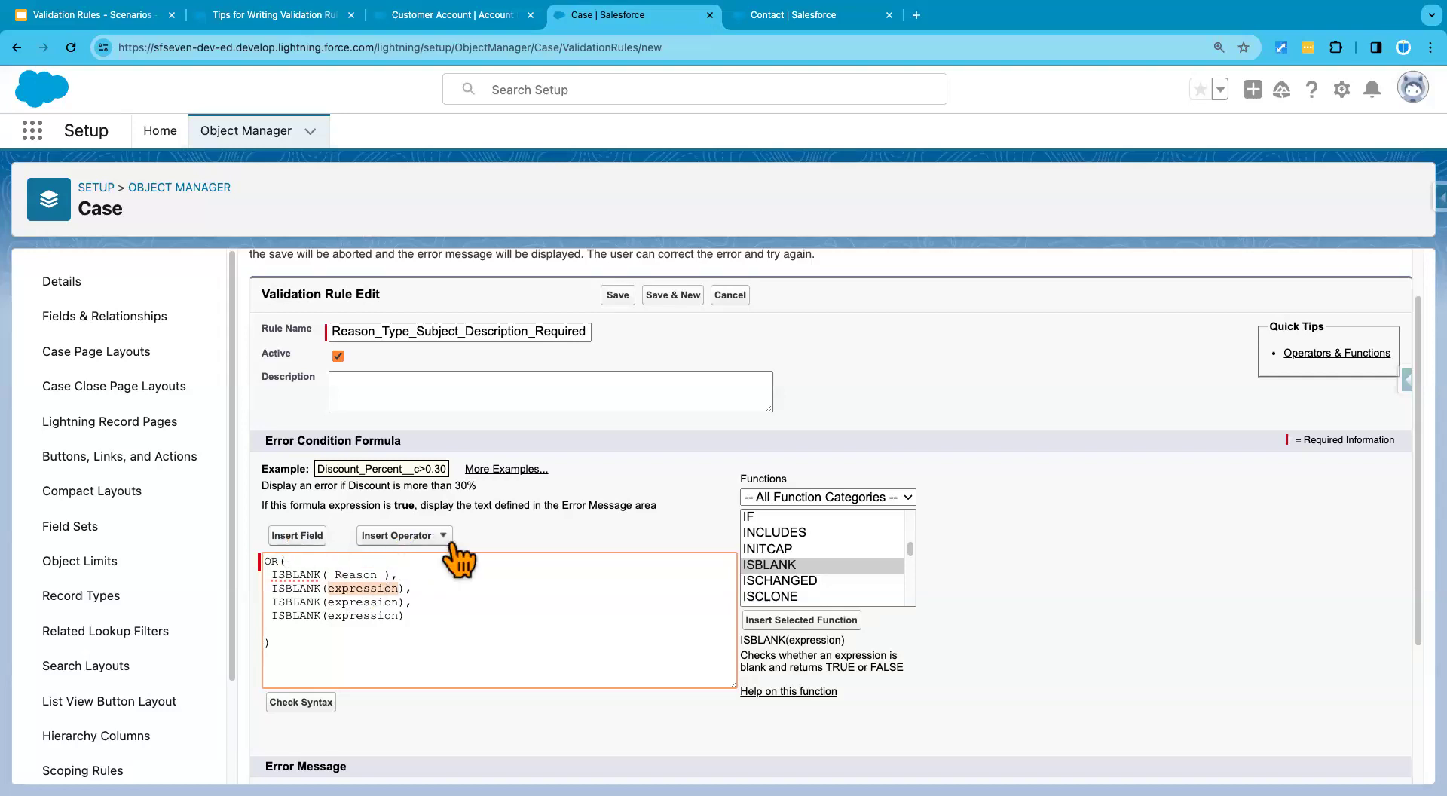
{"action": "scroll", "coordinate": [456, 550], "scroll_direction": "up", "scroll_amount": 2}
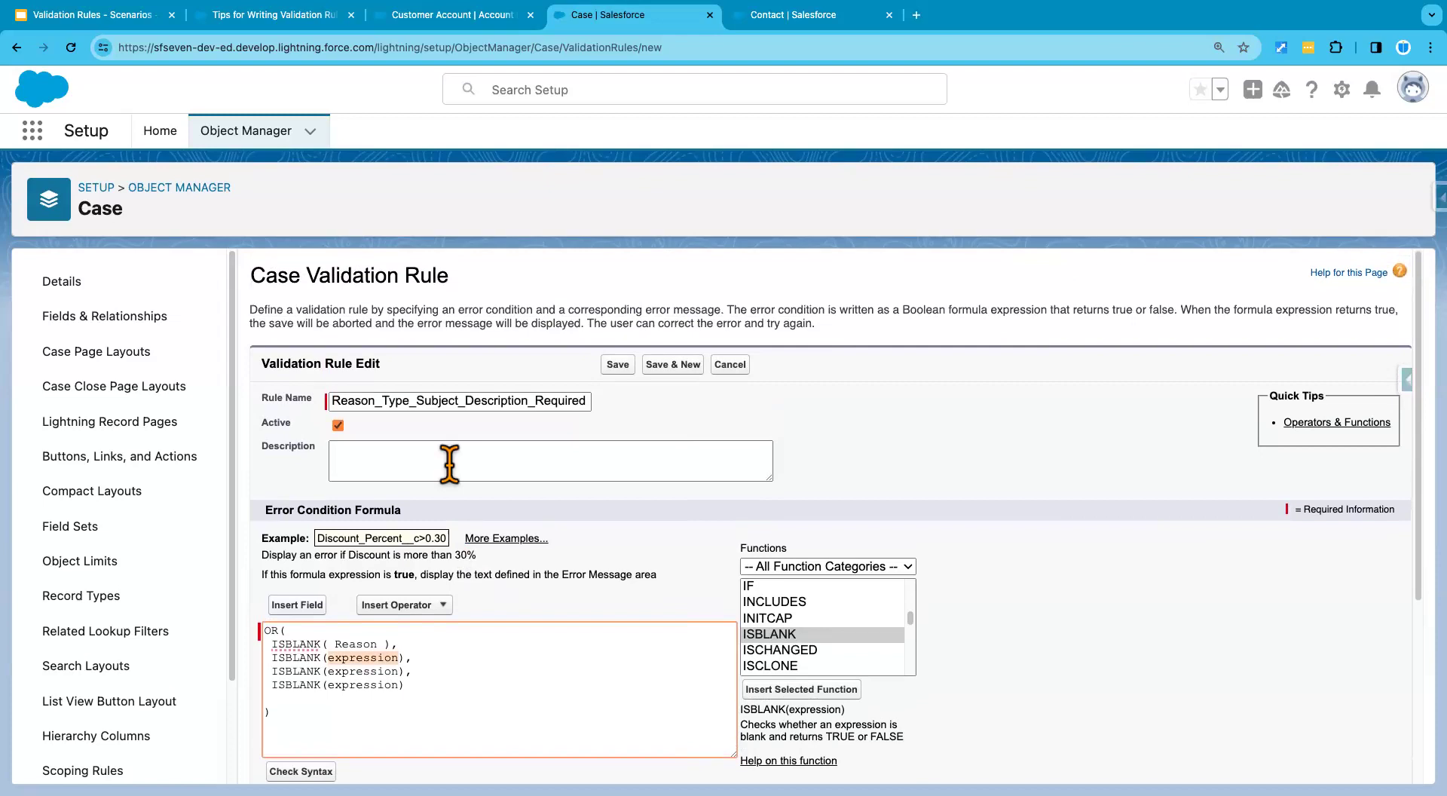
{"action": "left_click", "coordinate": [297, 604]}
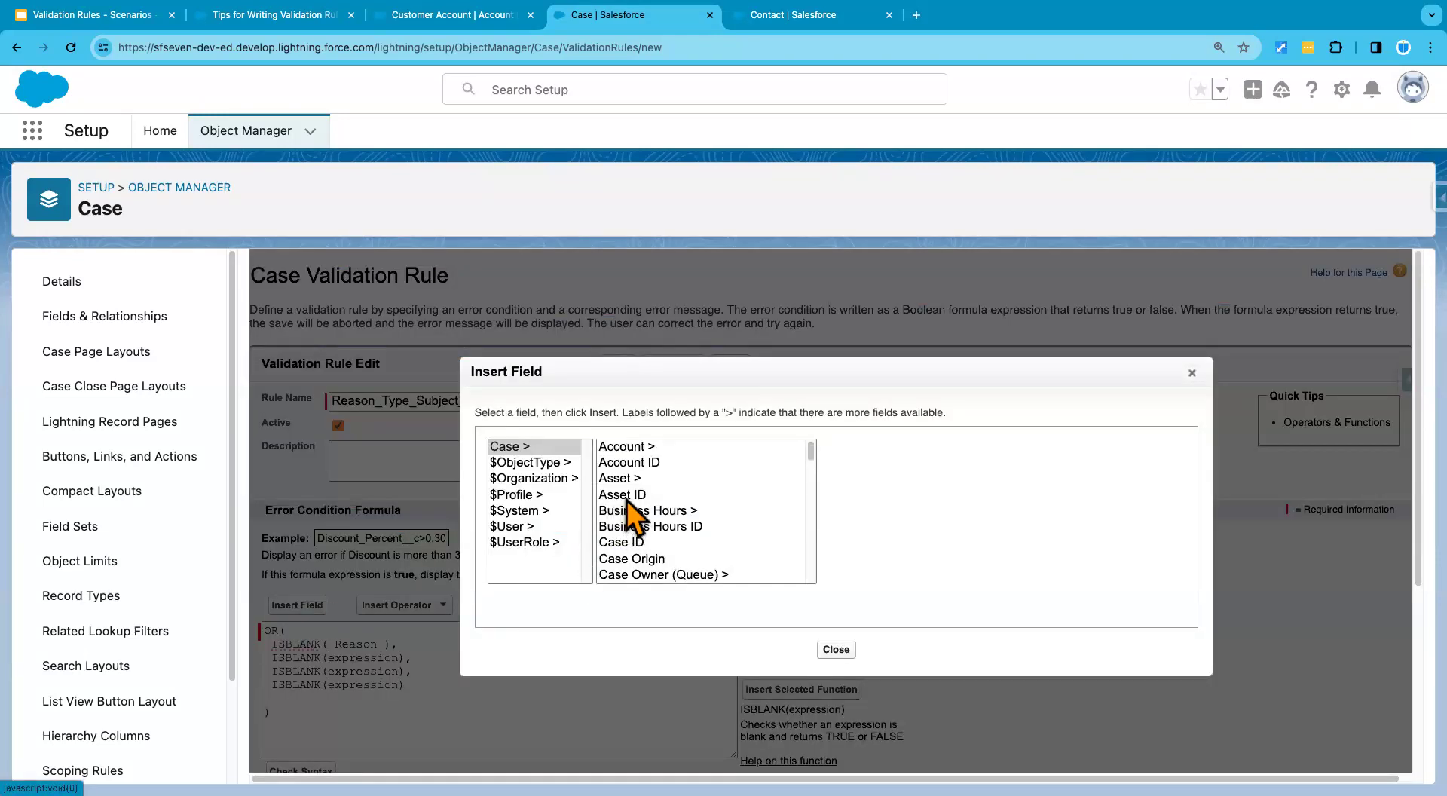
{"action": "left_click", "coordinate": [626, 500]}
{"action": "key", "text": "End"}
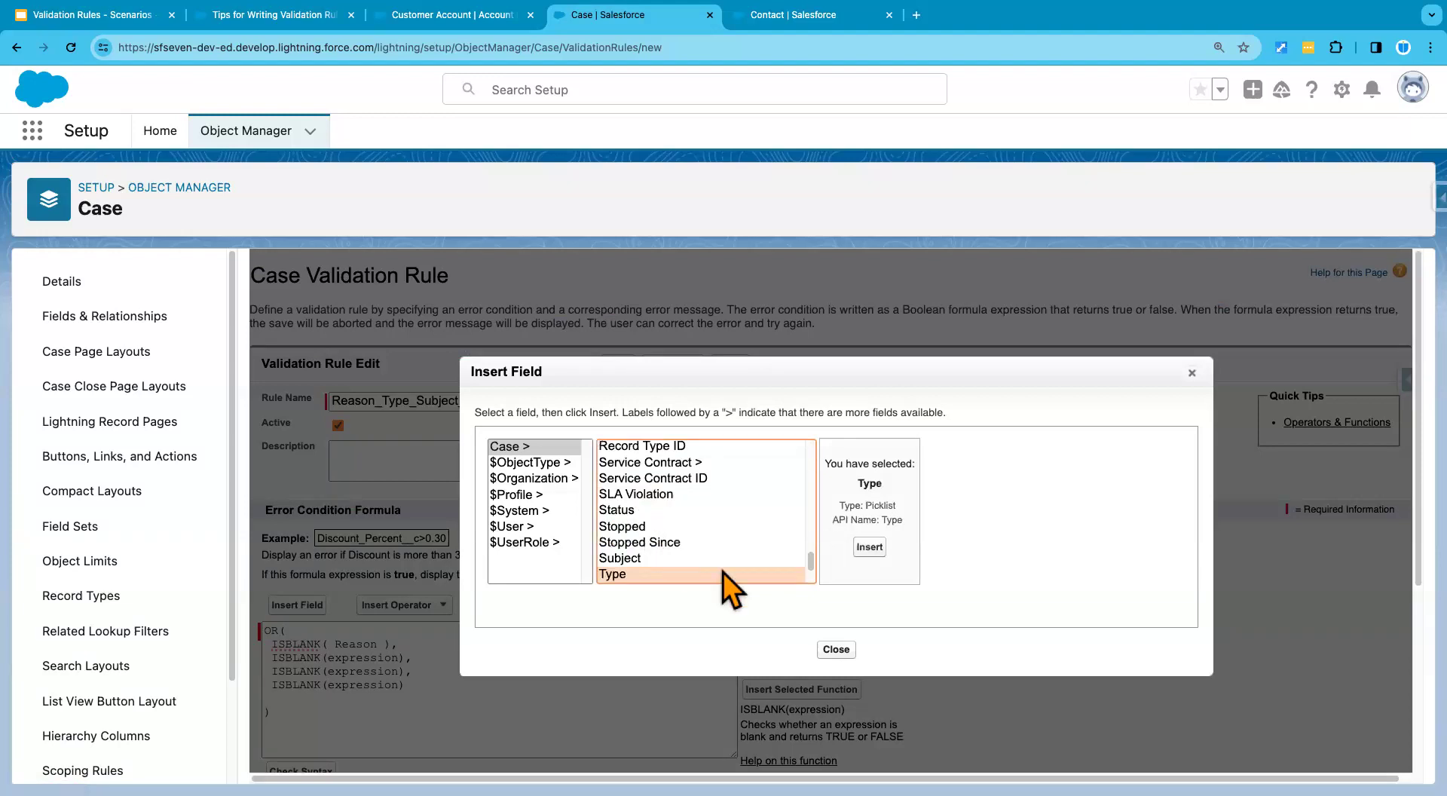
{"action": "left_click", "coordinate": [870, 547]}
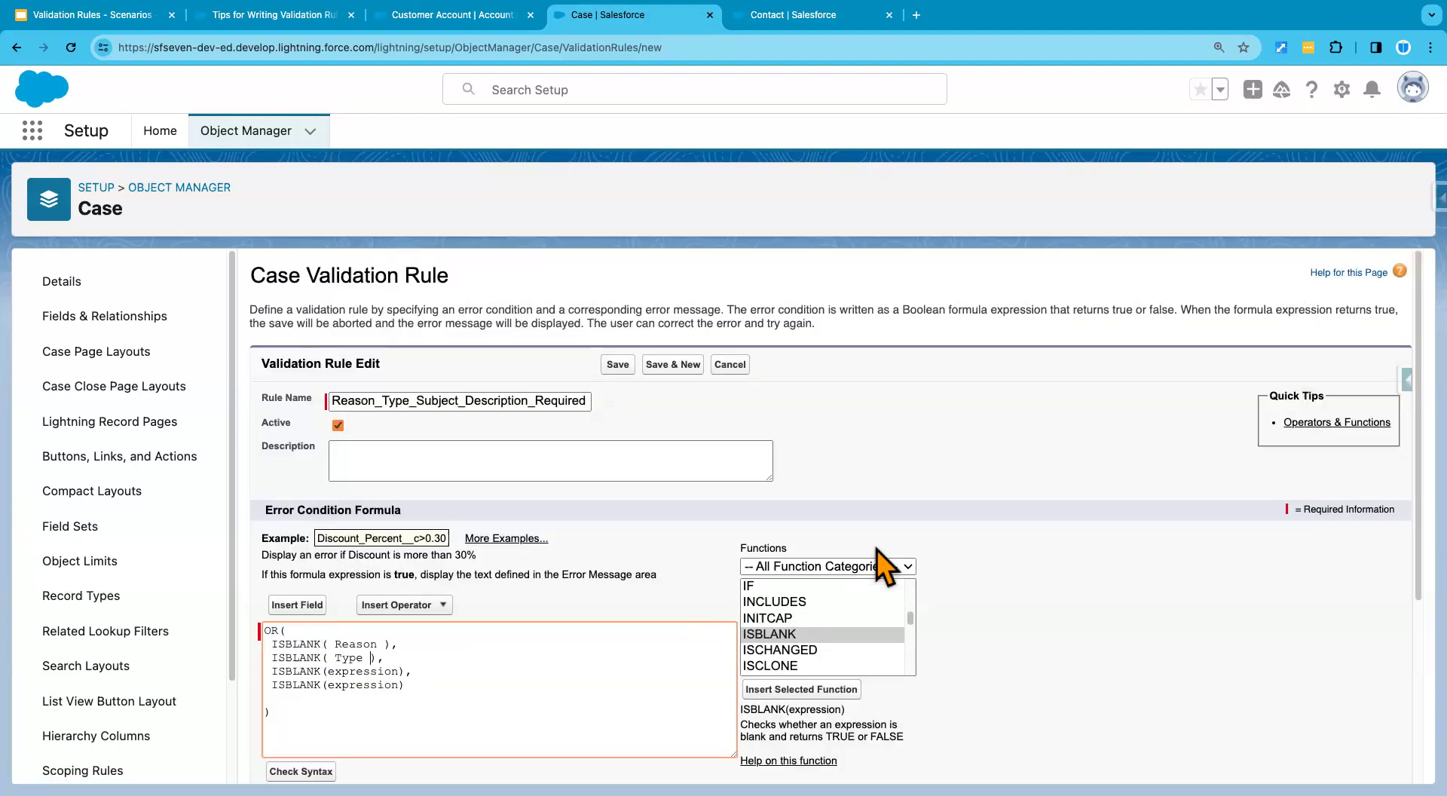
Replace the expression placeholder in the third ISBLANK line with the Case object's Subject field.
{"action": "scroll", "coordinate": [504, 671], "scroll_direction": "down", "scroll_amount": 1}
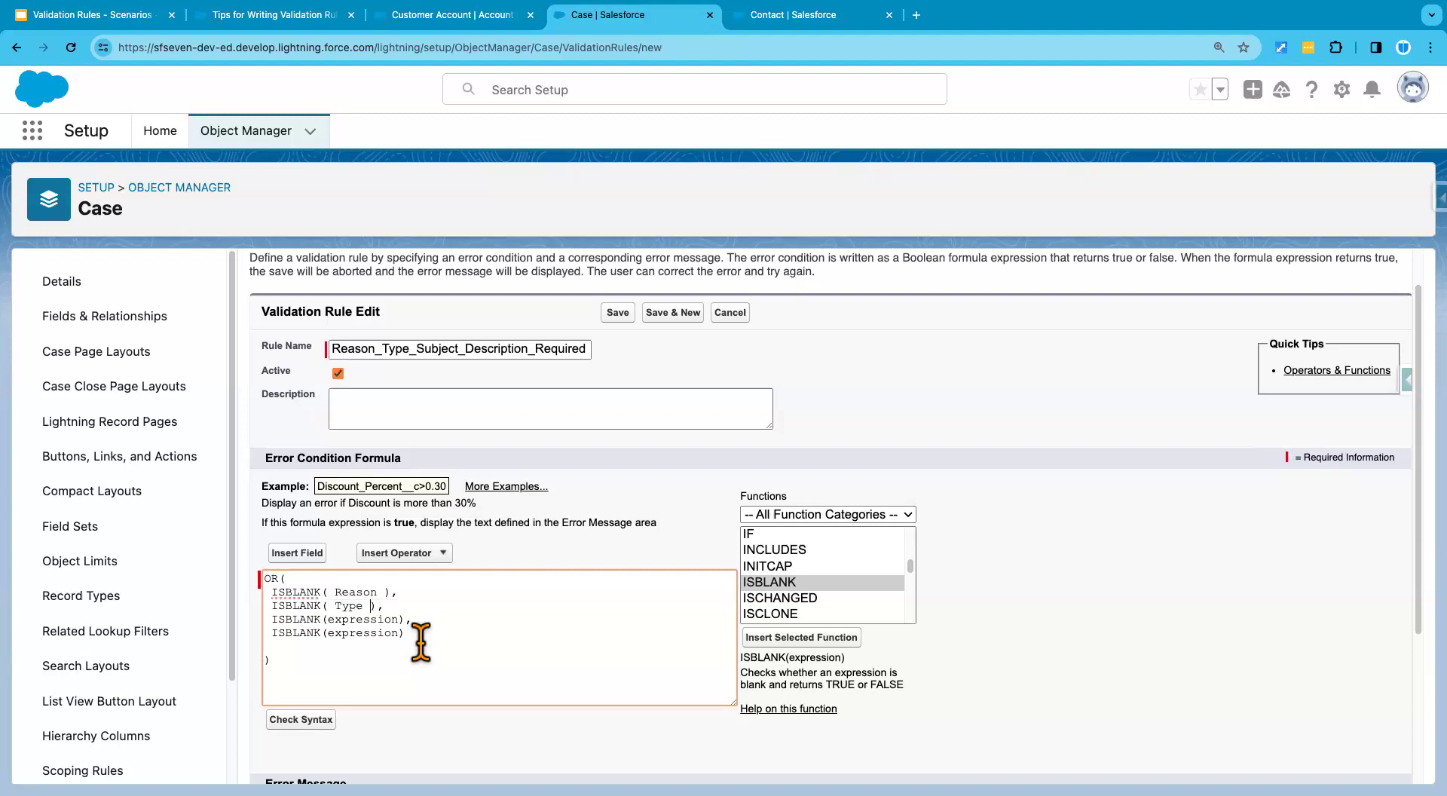
{"action": "double_click", "coordinate": [369, 619]}
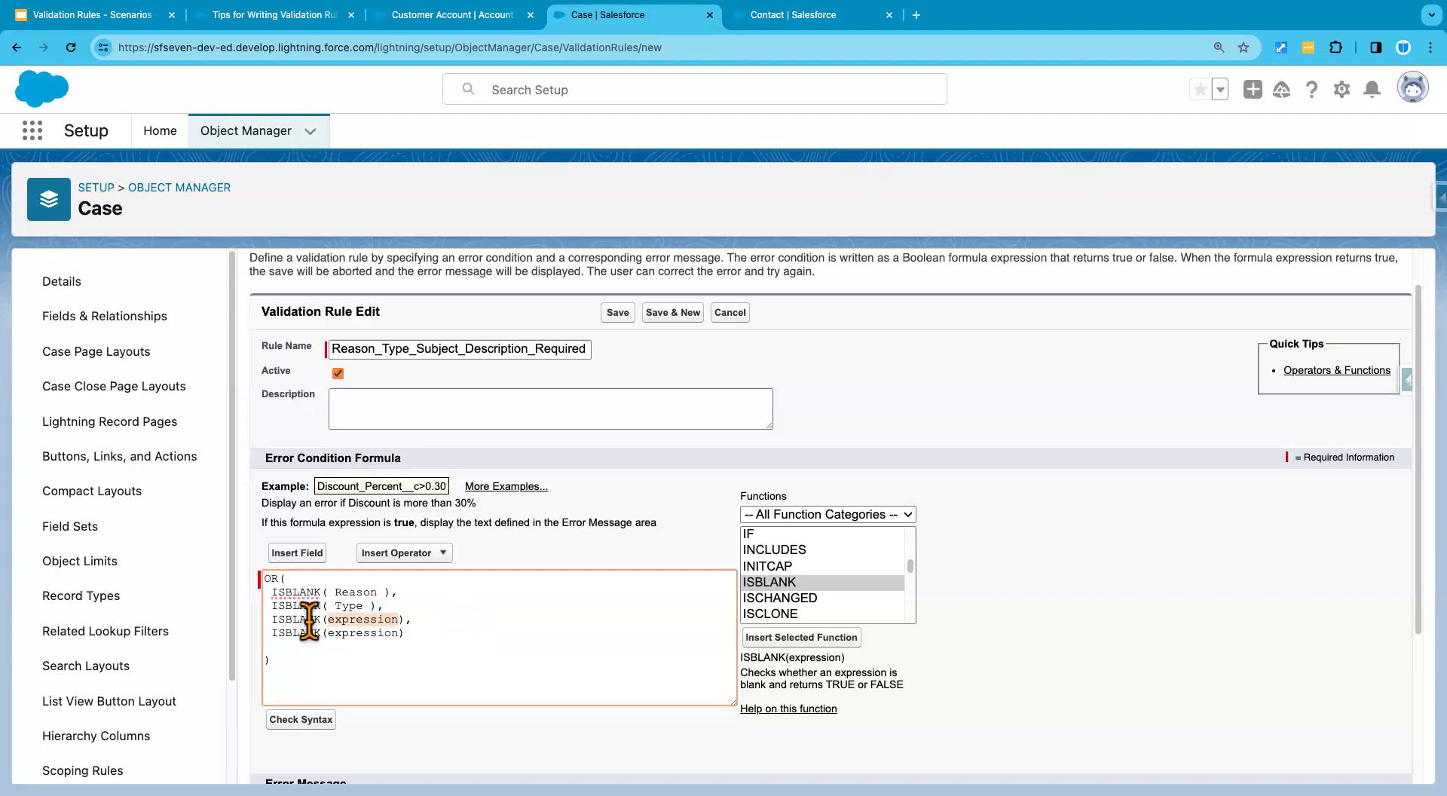
{"action": "left_click", "coordinate": [297, 552]}
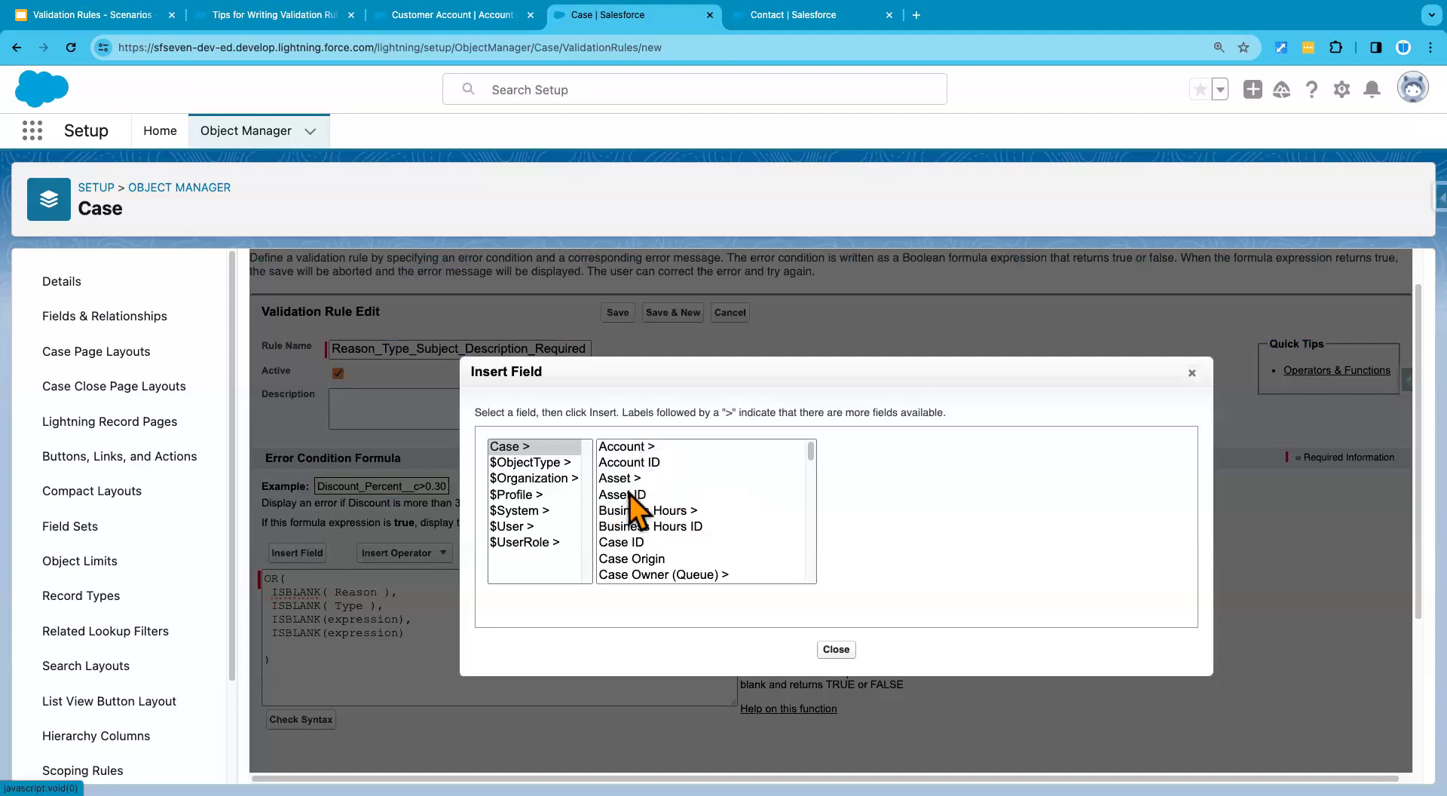
{"action": "left_click", "coordinate": [631, 513]}
{"action": "key", "text": "s"}
{"action": "key", "text": "s"}
{"action": "key", "text": "s"}
{"action": "key", "text": "s"}
{"action": "key", "text": "s"}
{"action": "key", "text": "s"}
{"action": "key", "text": "s"}
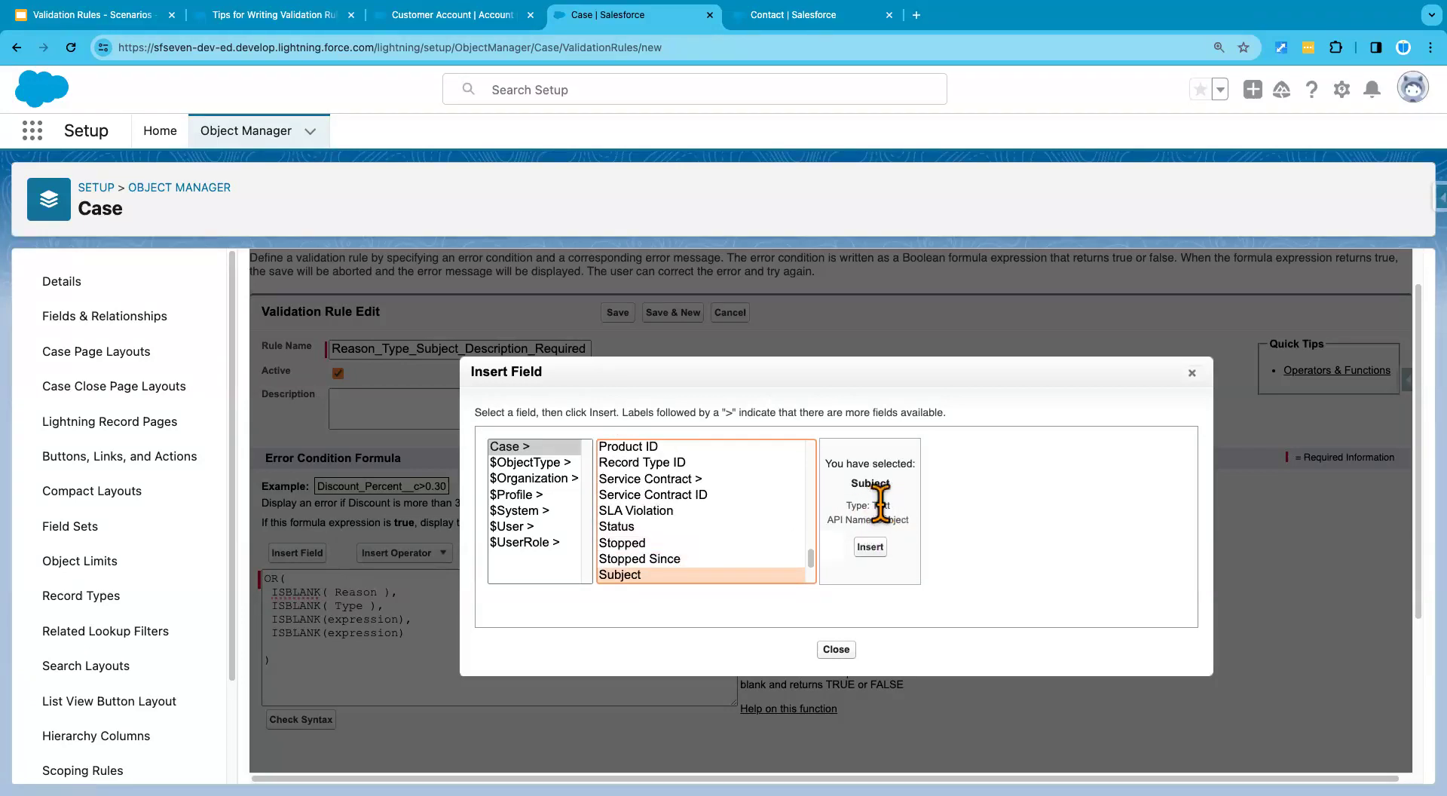
{"action": "left_click", "coordinate": [868, 547]}
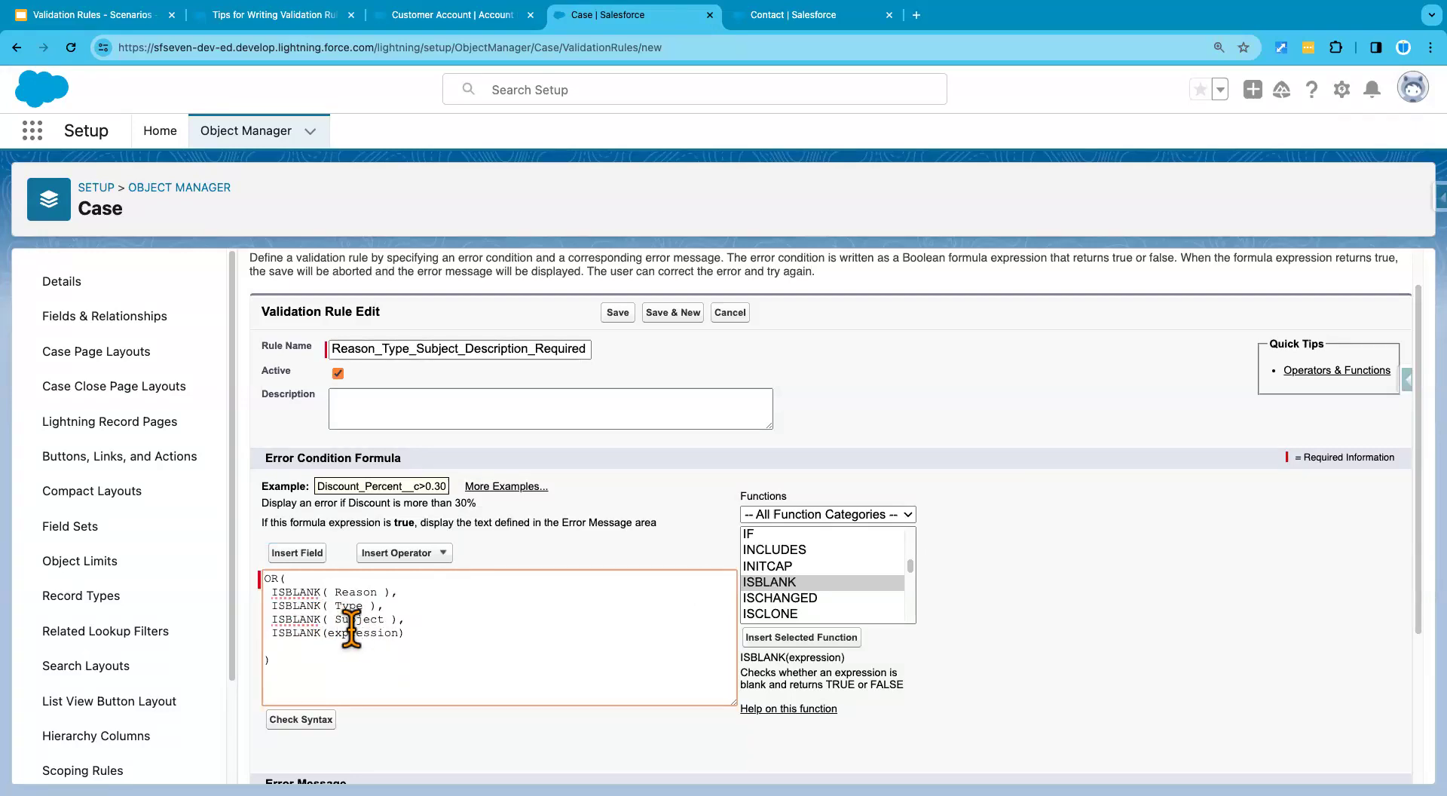
Replace the expression placeholder in the last ISBLANK line with the Case object's Description field.
{"action": "scroll", "coordinate": [471, 440], "scroll_direction": "up", "scroll_amount": 2}
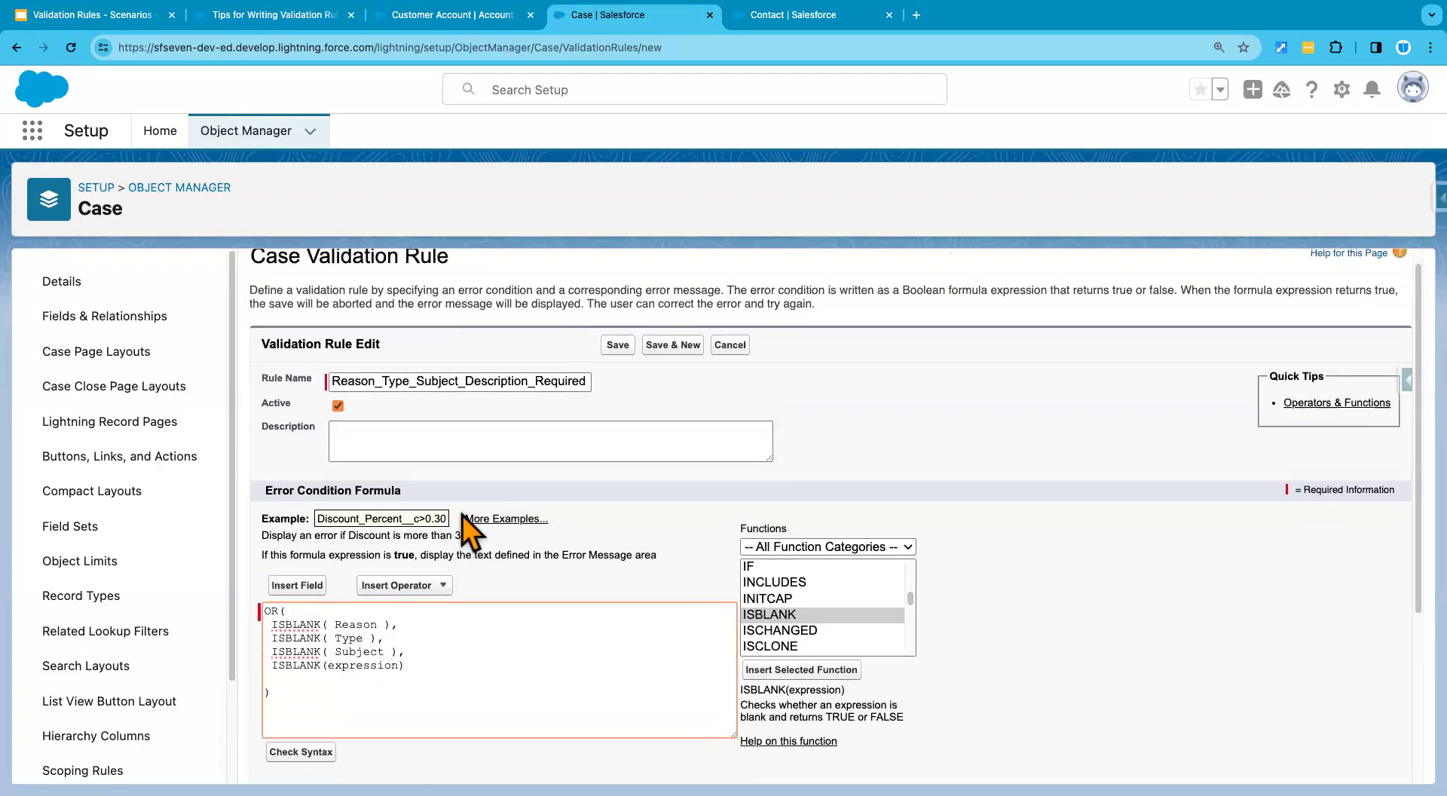
{"action": "scroll", "coordinate": [362, 637], "scroll_direction": "down", "scroll_amount": 2}
{"action": "double_click", "coordinate": [360, 633]}
{"action": "left_click", "coordinate": [305, 555]}
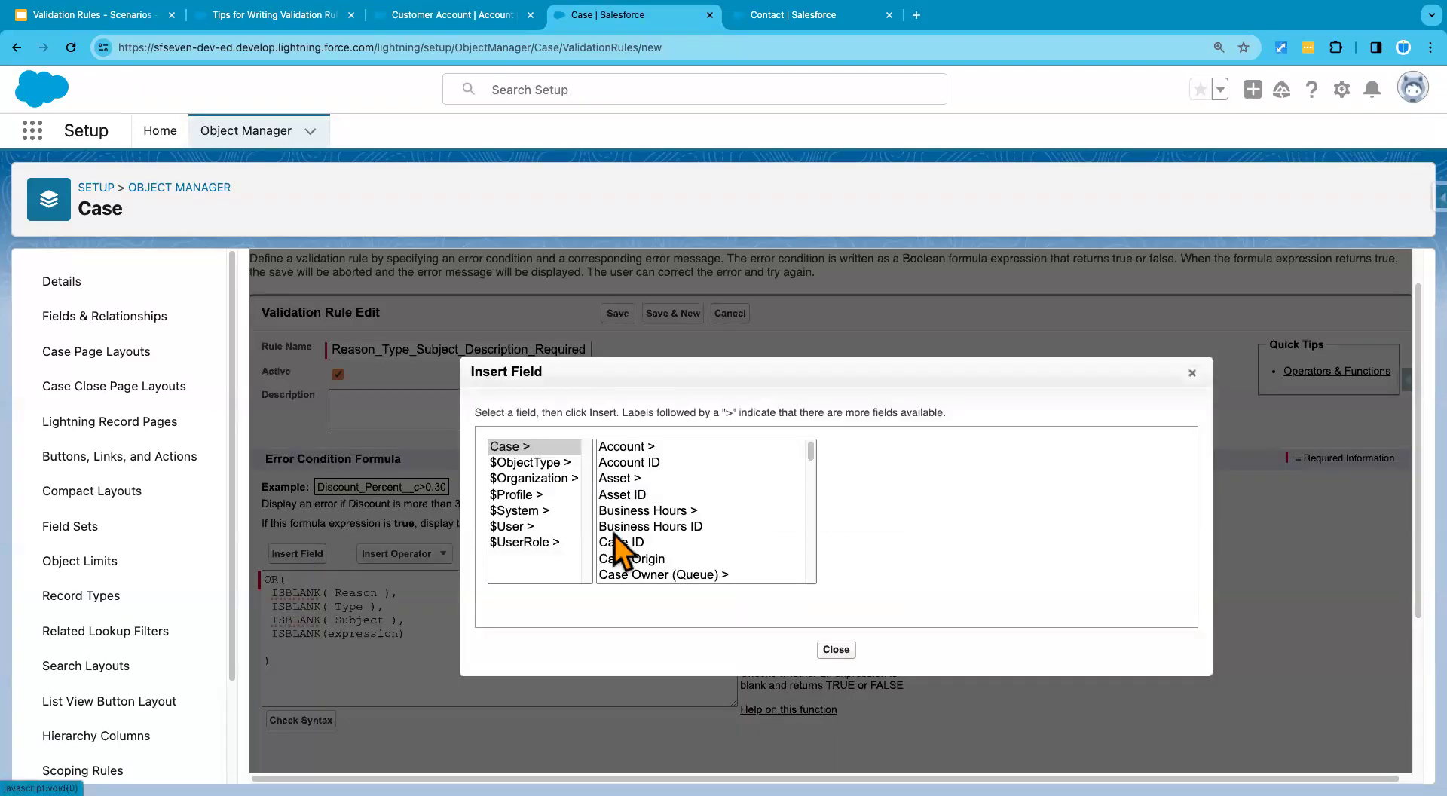
{"action": "left_click", "coordinate": [630, 512]}
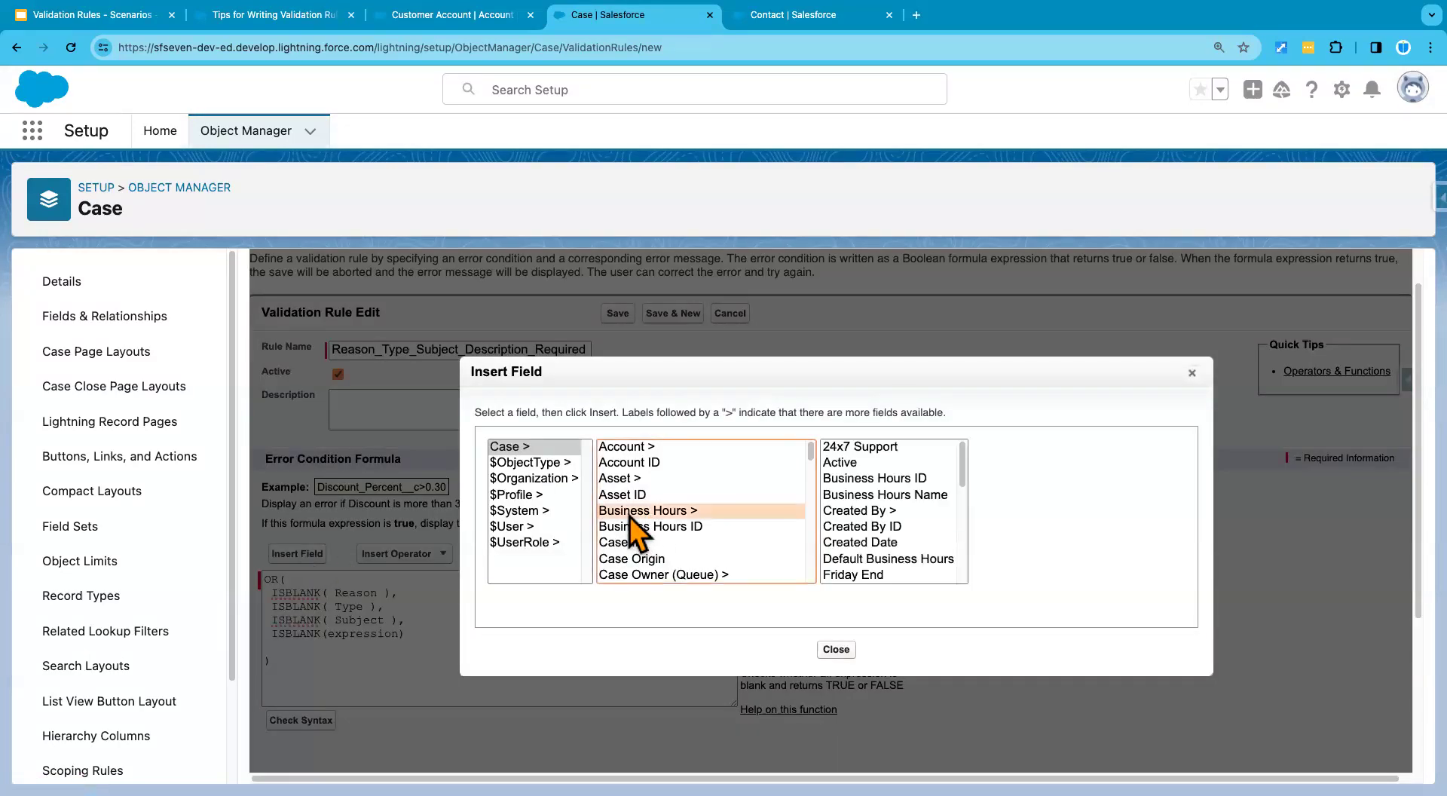
{"action": "key", "text": "d"}
{"action": "key", "text": "Down"}
{"action": "key", "text": "Down"}
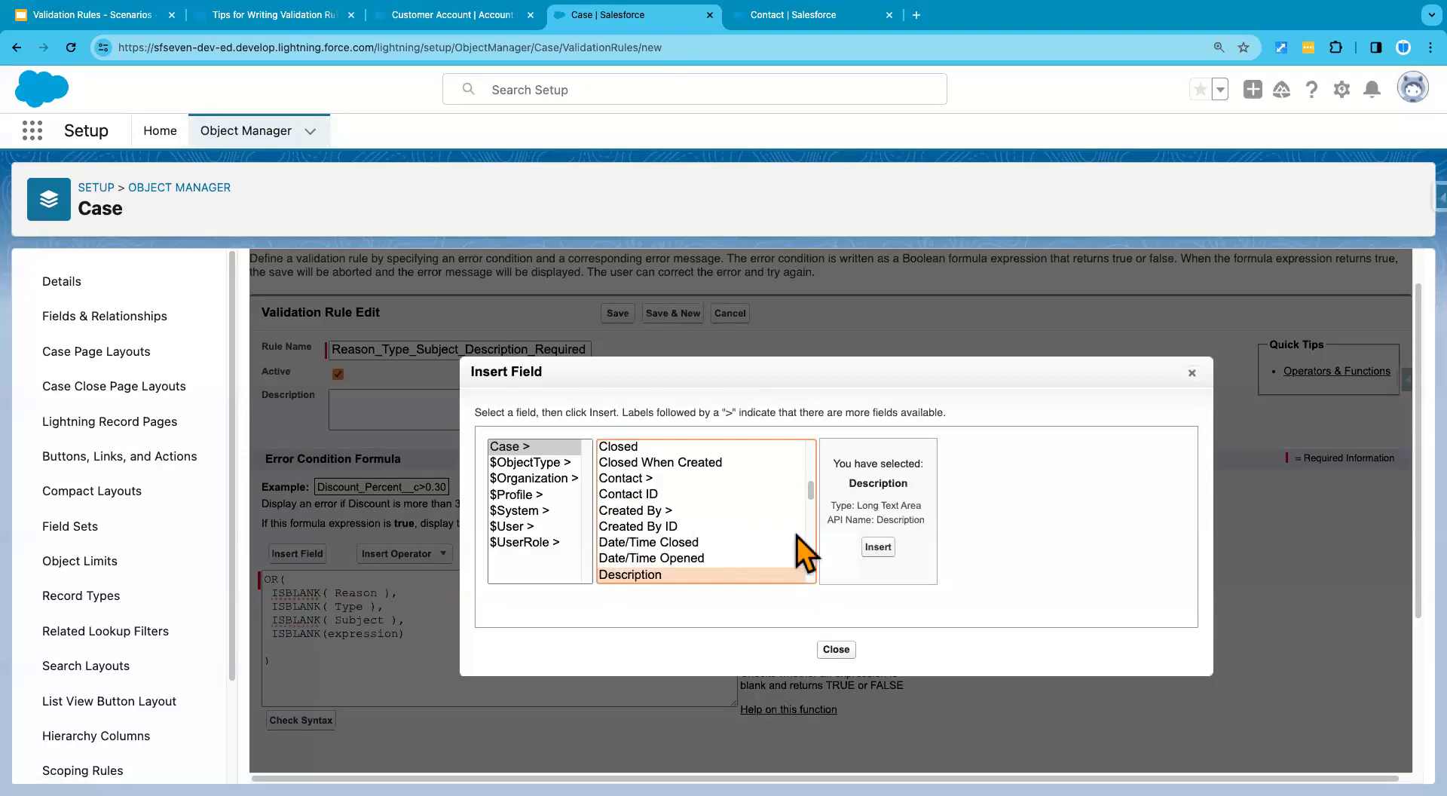
{"action": "left_click", "coordinate": [877, 546]}
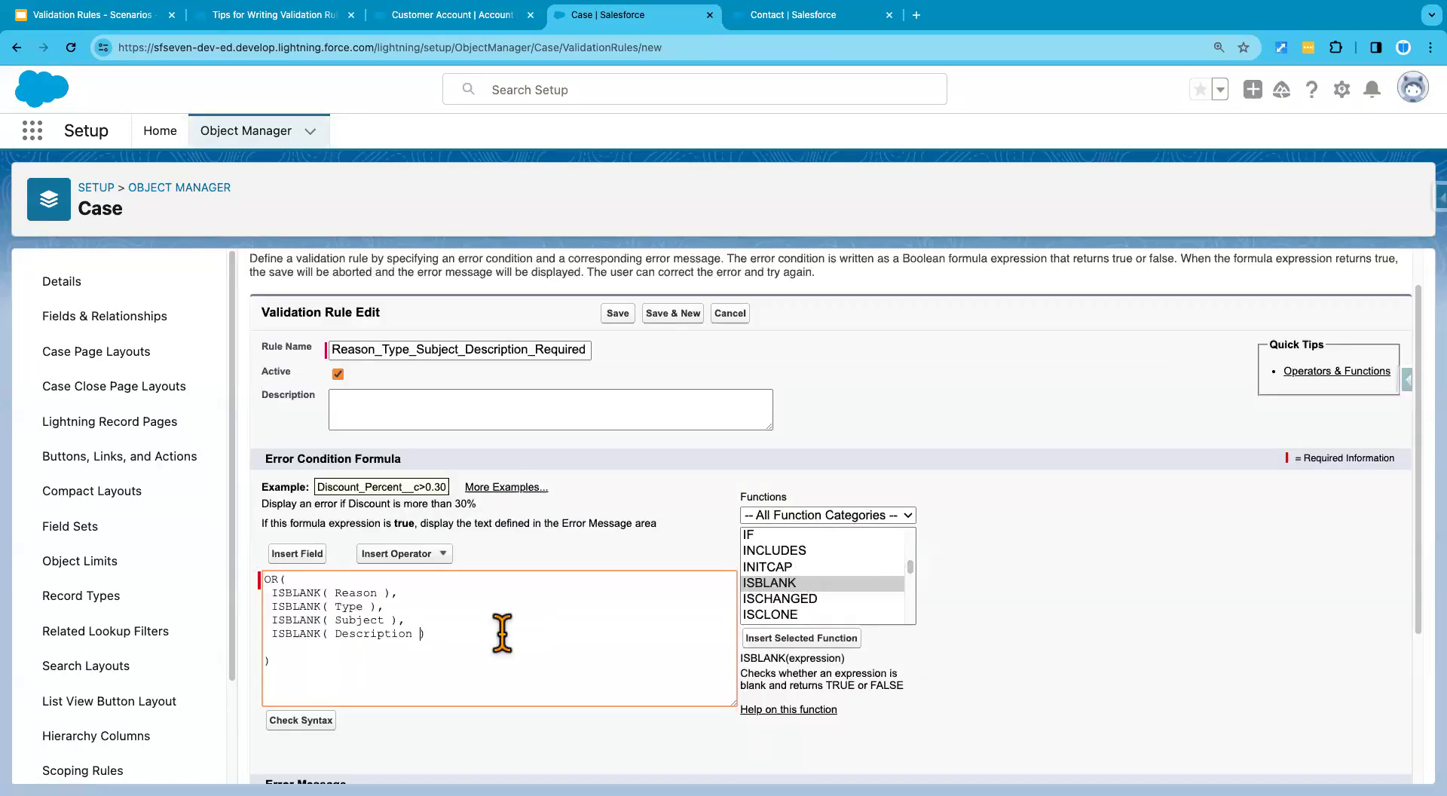
Check the syntax of the error condition formula and review the outcome.
{"action": "scroll", "coordinate": [435, 640], "scroll_direction": "down", "scroll_amount": 2}
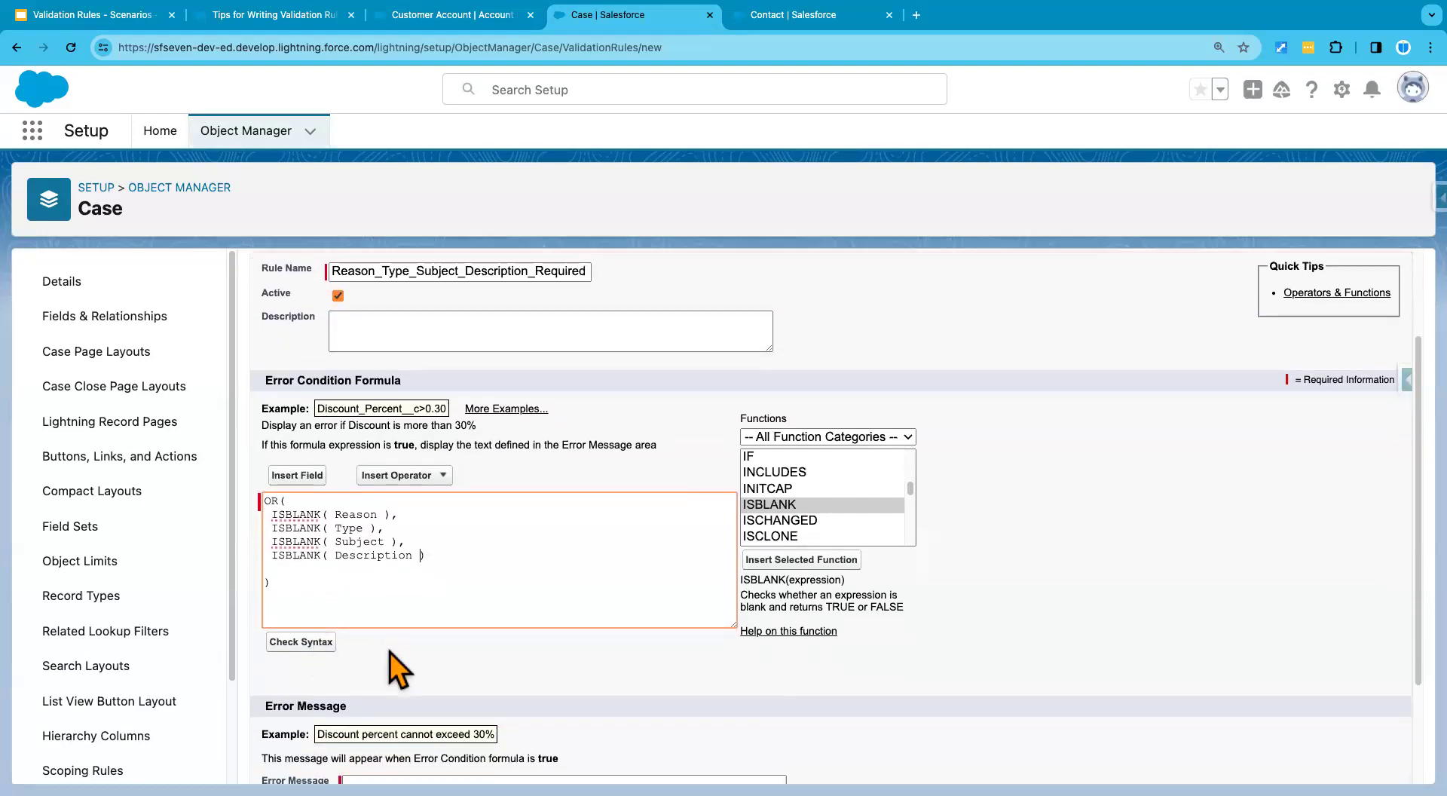
{"action": "scroll", "coordinate": [388, 652], "scroll_direction": "down", "scroll_amount": 1}
{"action": "left_click", "coordinate": [305, 622]}
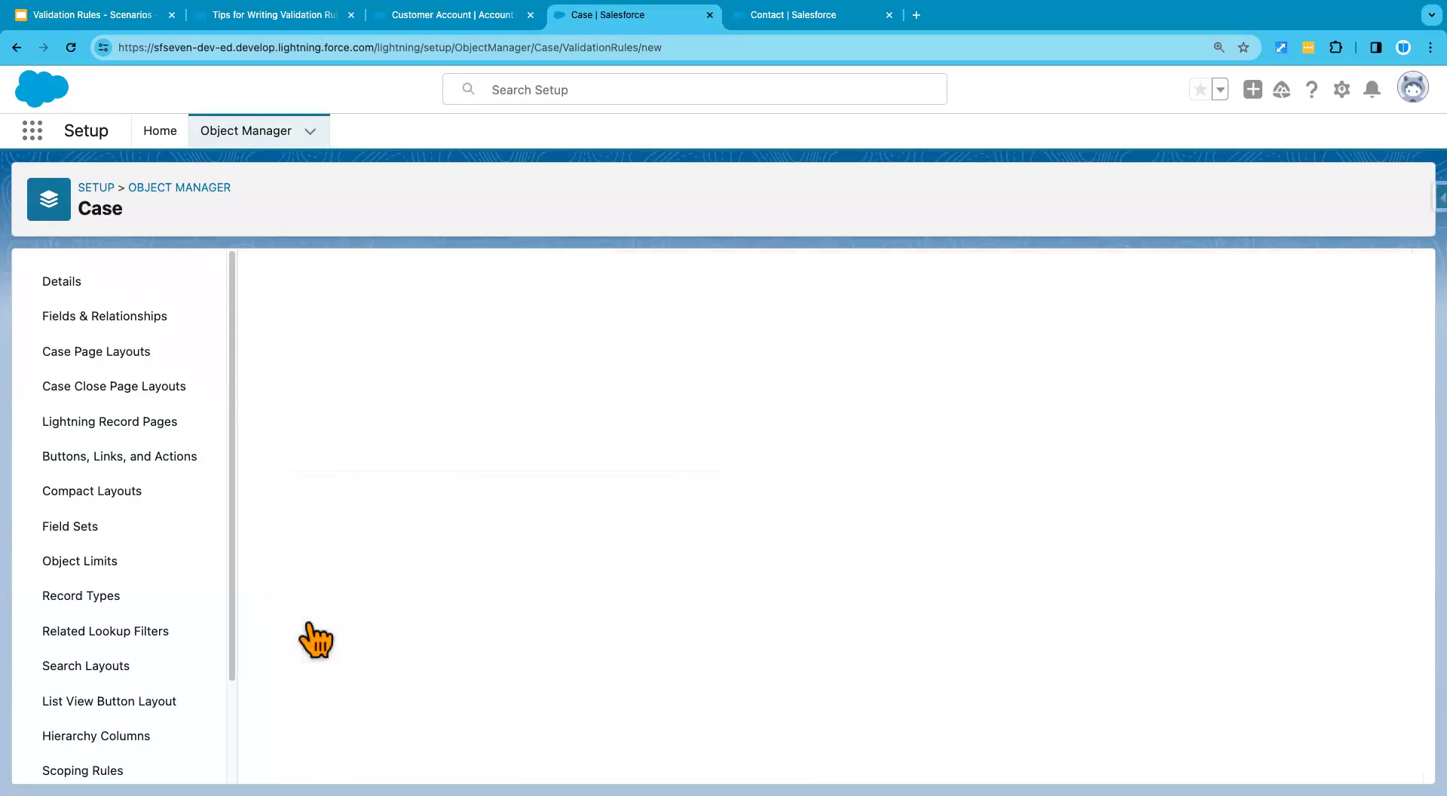
{"action": "scroll", "coordinate": [441, 632], "scroll_direction": "down", "scroll_amount": 3}
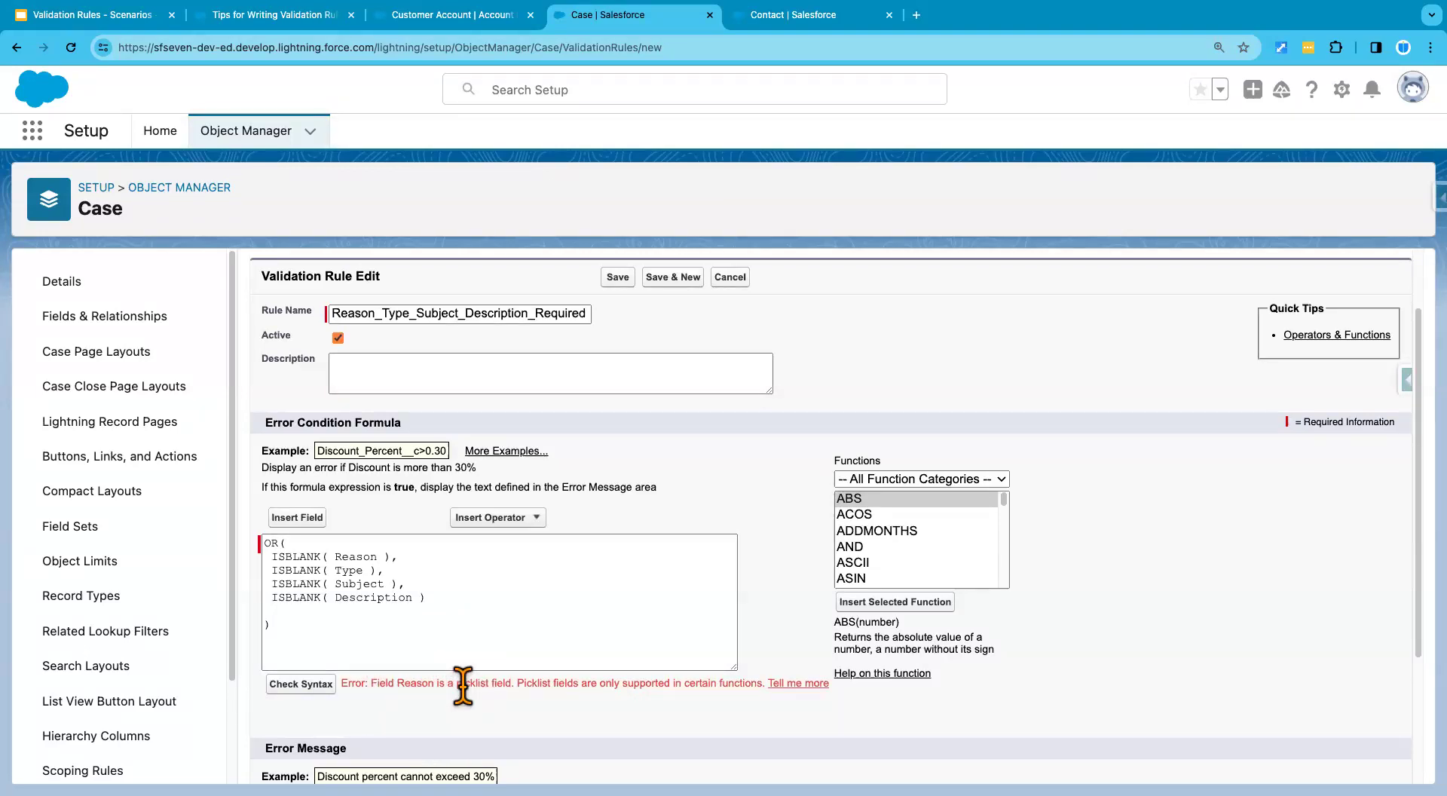
Remove the empty line between the ISBLANK( Description ) line and the OR function's closing parenthesis.
{"action": "left_click", "coordinate": [353, 556]}
{"action": "double_click", "coordinate": [353, 556]}
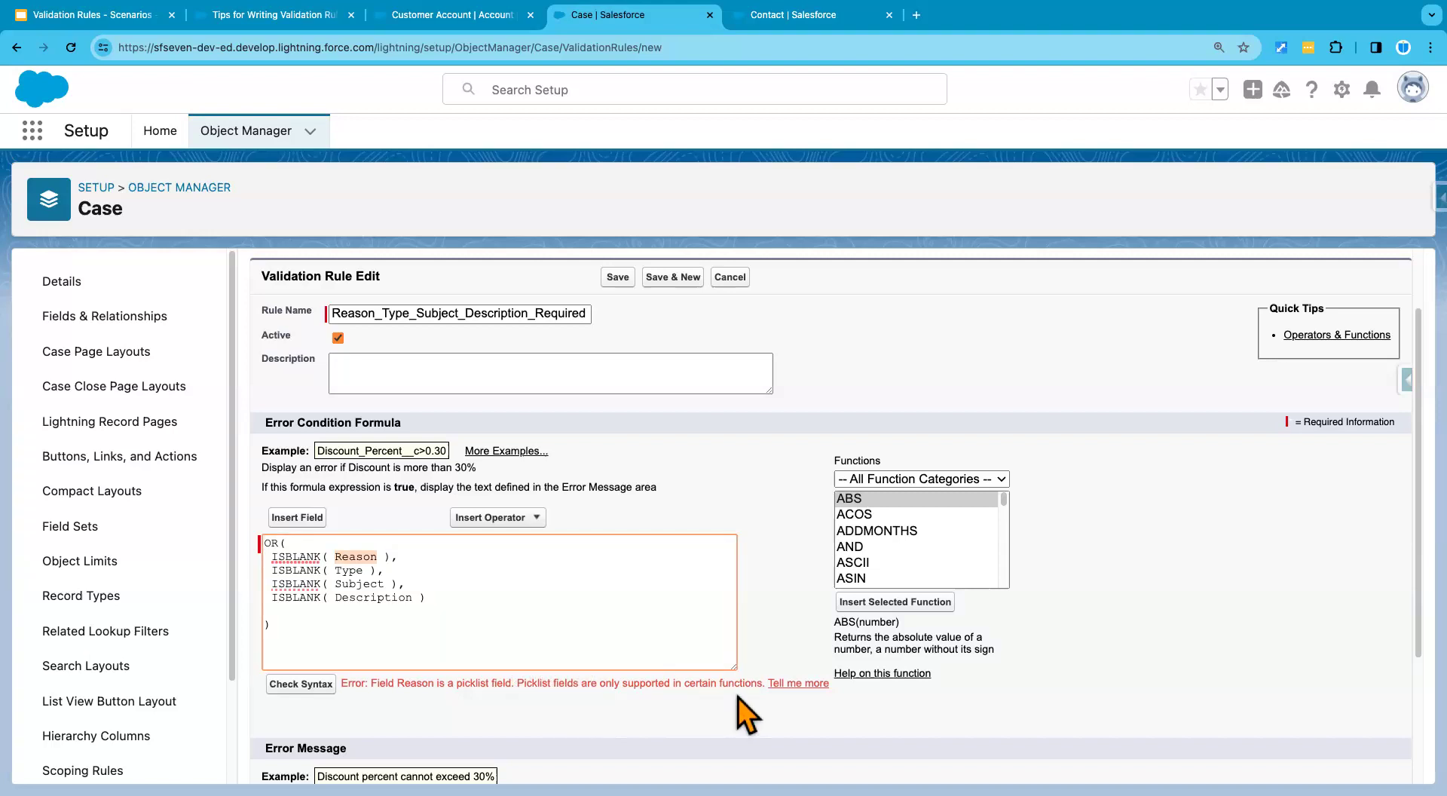
{"action": "left_click", "coordinate": [319, 616]}
{"action": "key", "text": "BackSpace"}
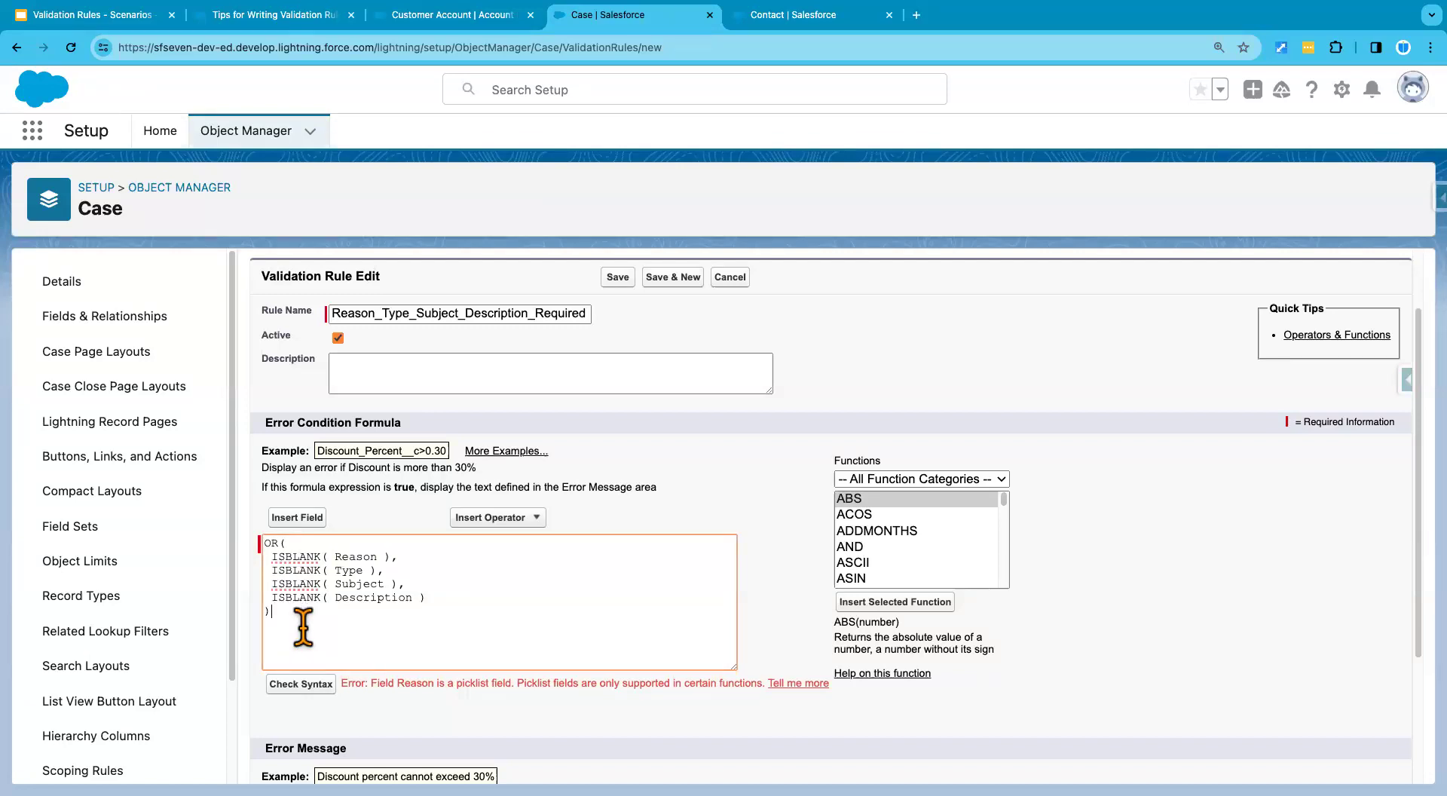
Insert the ISPICKVAL function template into the error condition formula, below the OR function.
{"action": "scroll", "coordinate": [402, 603], "scroll_direction": "down", "scroll_amount": 4}
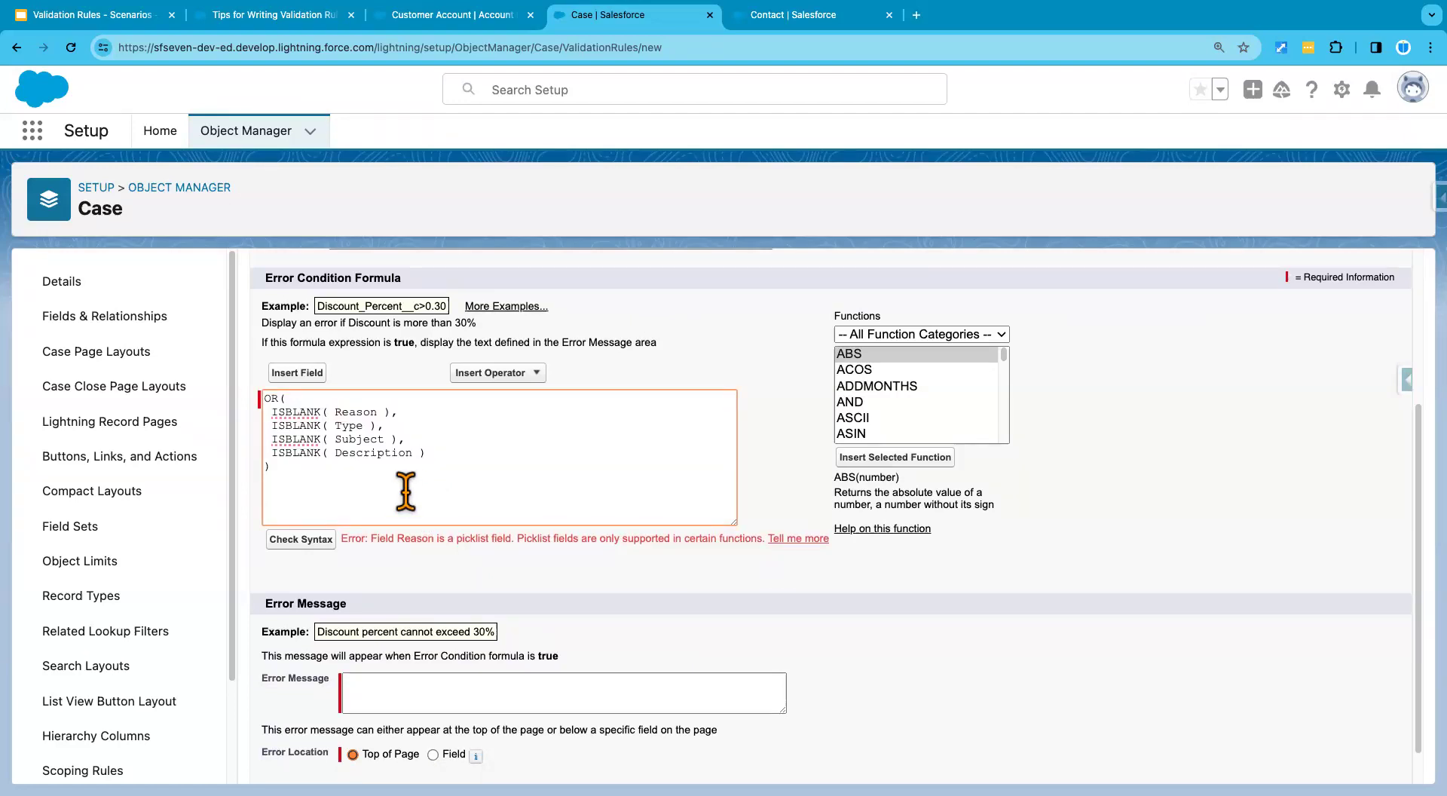
{"action": "left_click", "coordinate": [852, 386]}
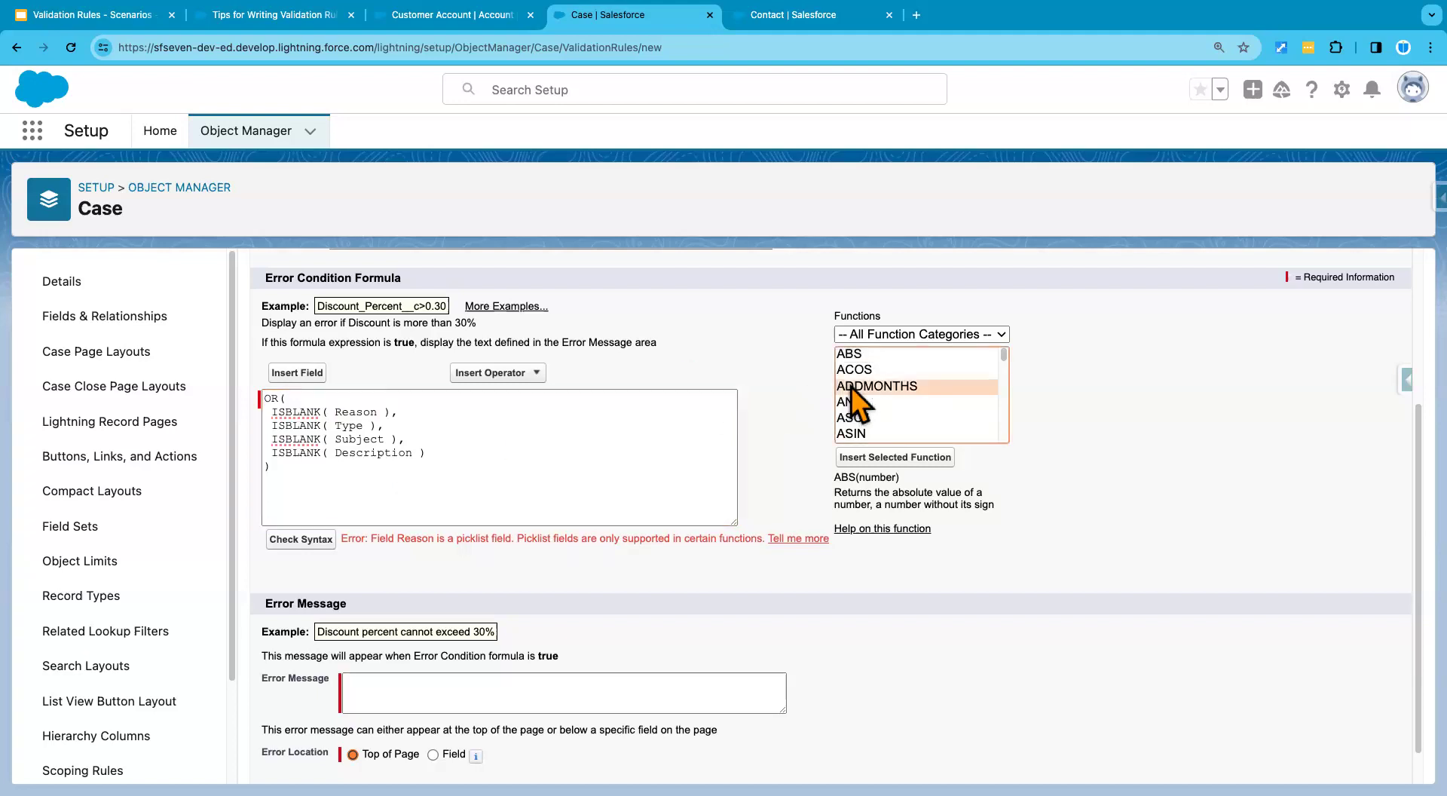
{"action": "key", "text": "i"}
{"action": "key", "text": "n"}
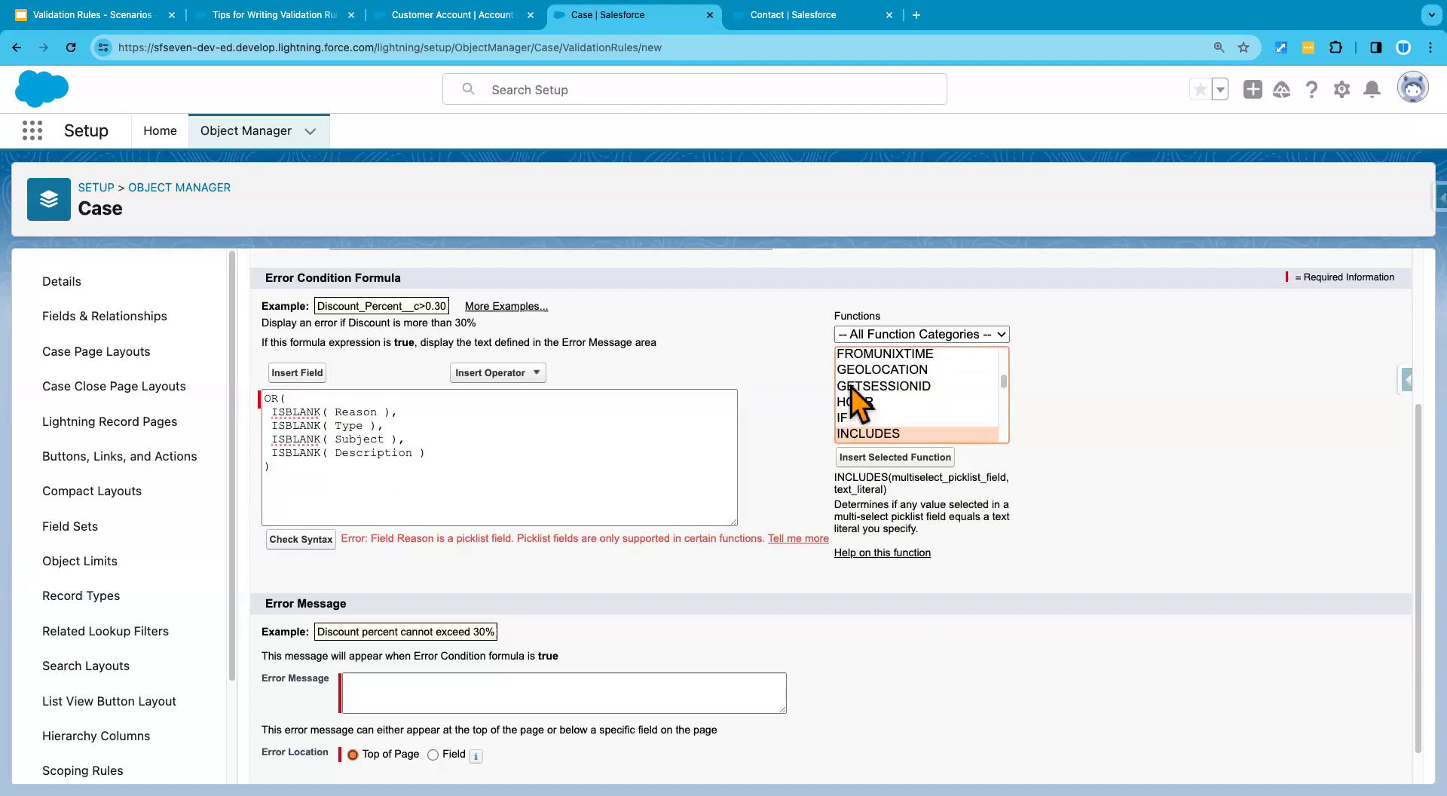
{"action": "key", "text": "Down"}
{"action": "key", "text": "Down"}
{"action": "key", "text": "Down"}
{"action": "key", "text": "Down"}
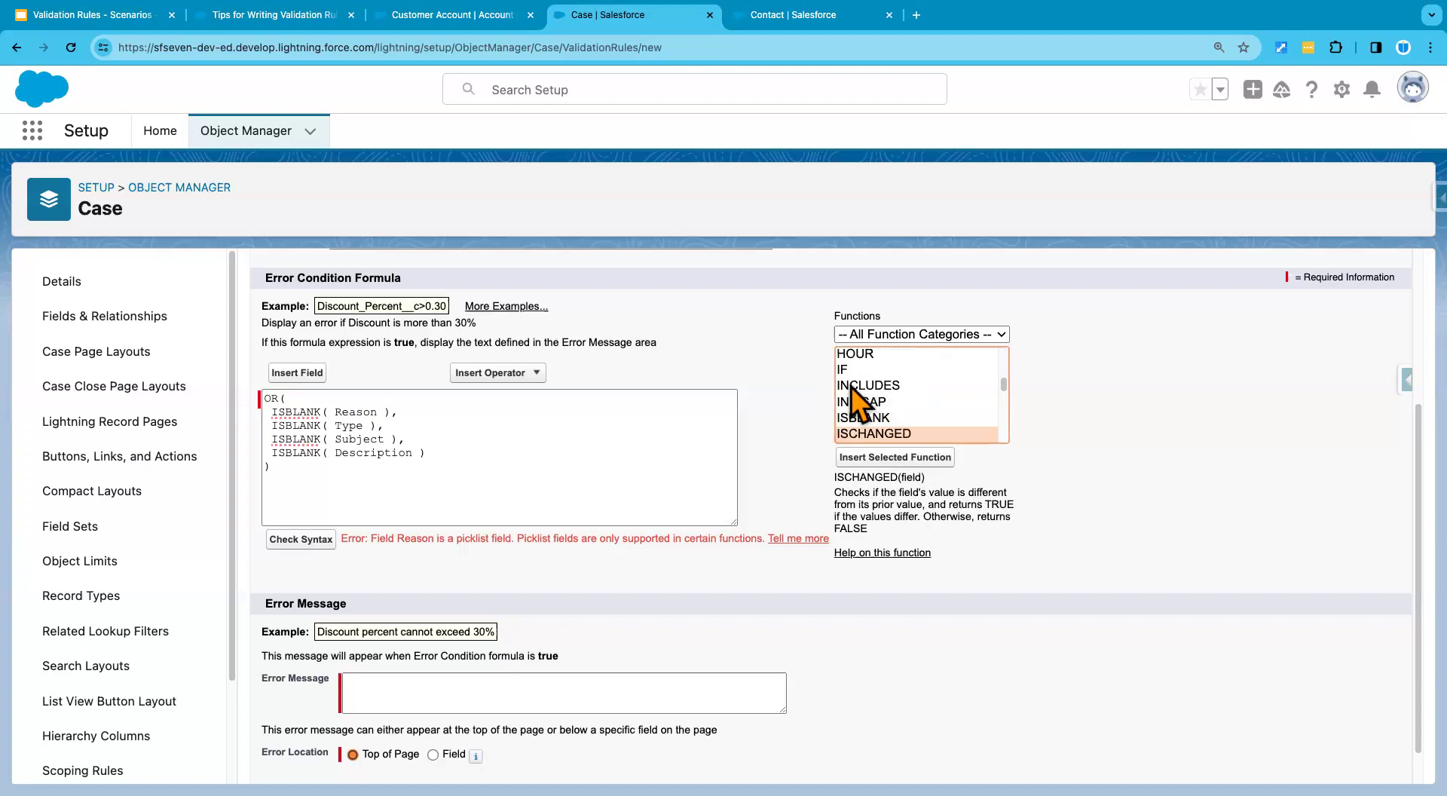
{"action": "key", "text": "Down"}
{"action": "key", "text": "Down"}
{"action": "key", "text": "Down"}
{"action": "key", "text": "Down"}
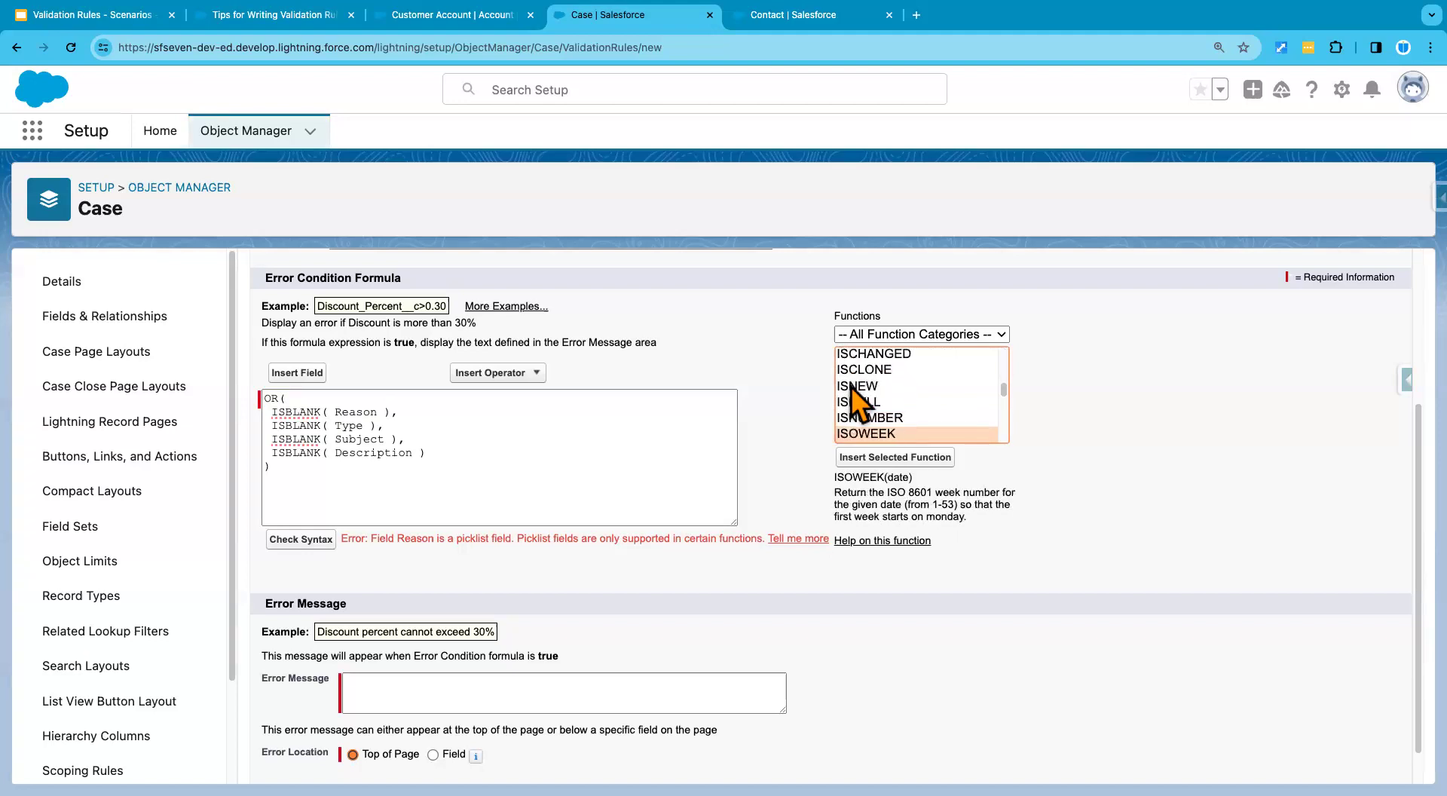
{"action": "key", "text": "Down"}
{"action": "key", "text": "Down"}
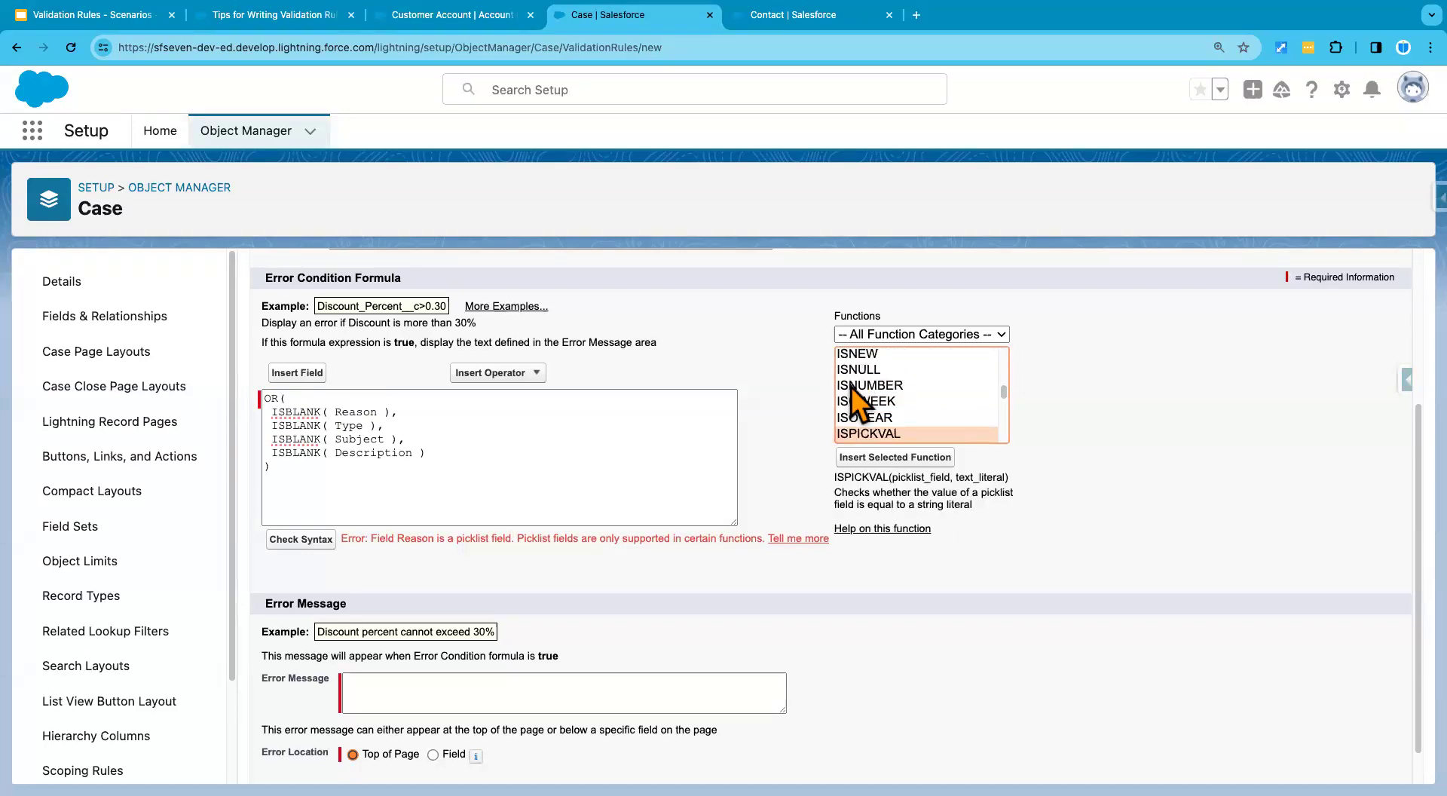
{"action": "left_click", "coordinate": [896, 456]}
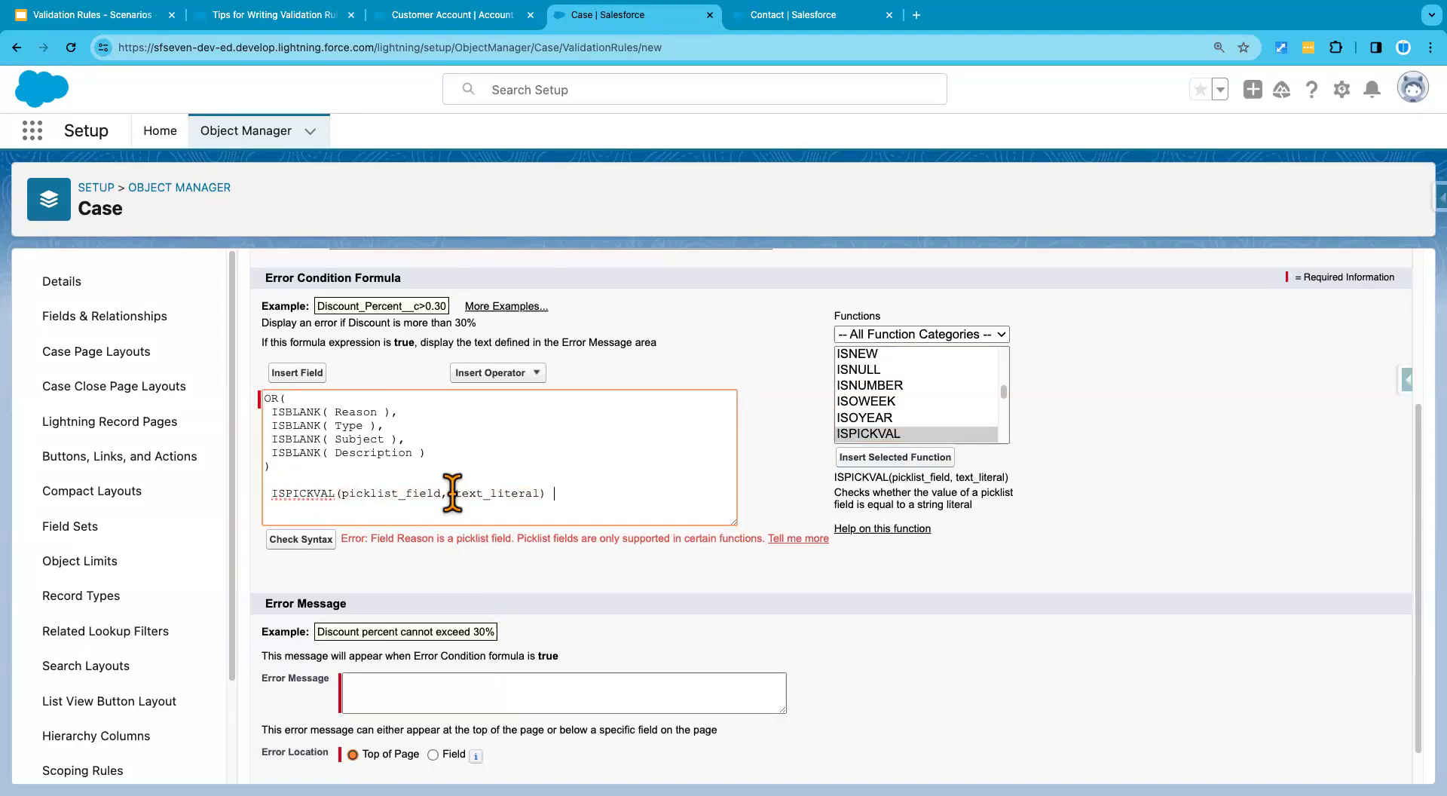
{"action": "left_click_drag", "start_coordinate": [554, 493], "coordinate": [273, 492]}
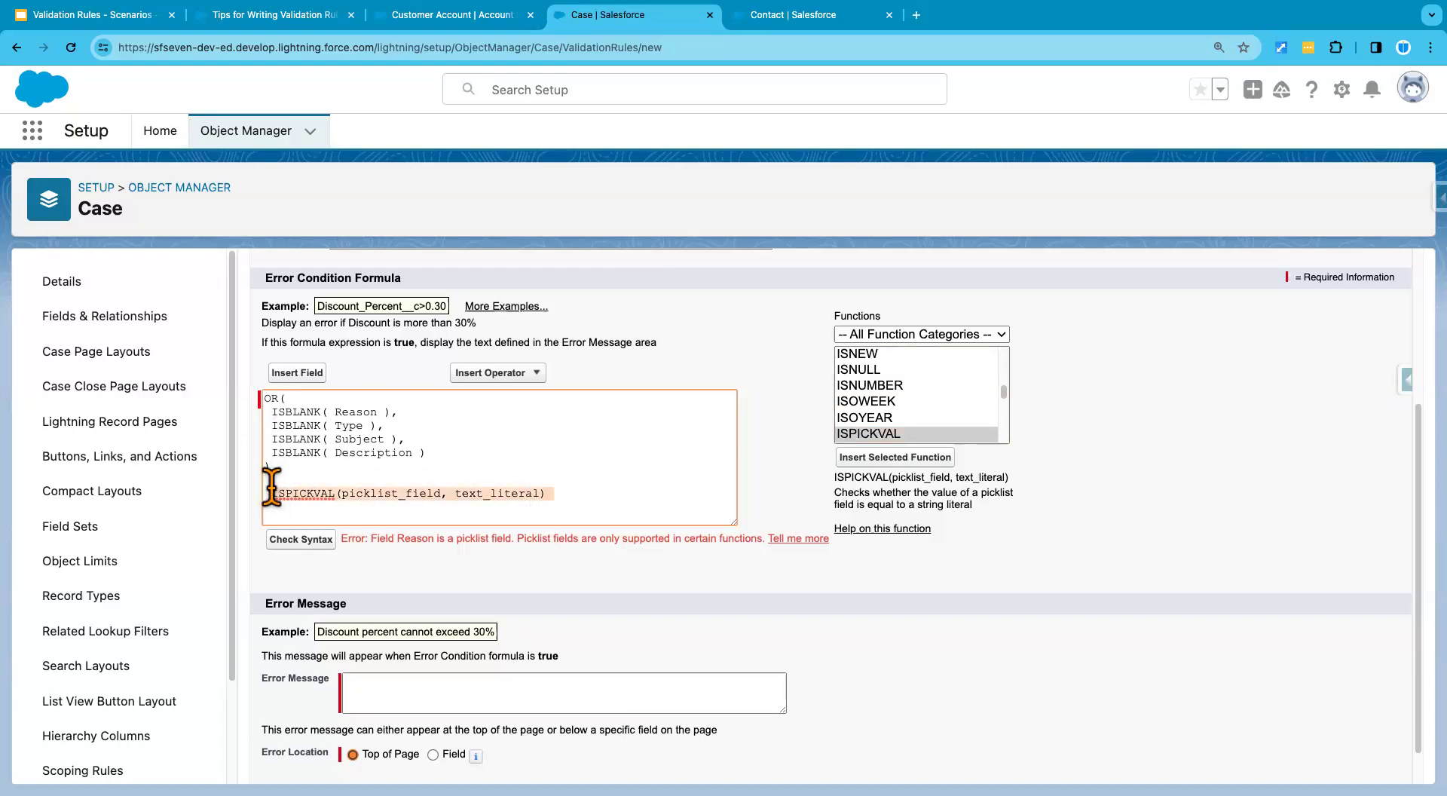
{"action": "left_click", "coordinate": [577, 483]}
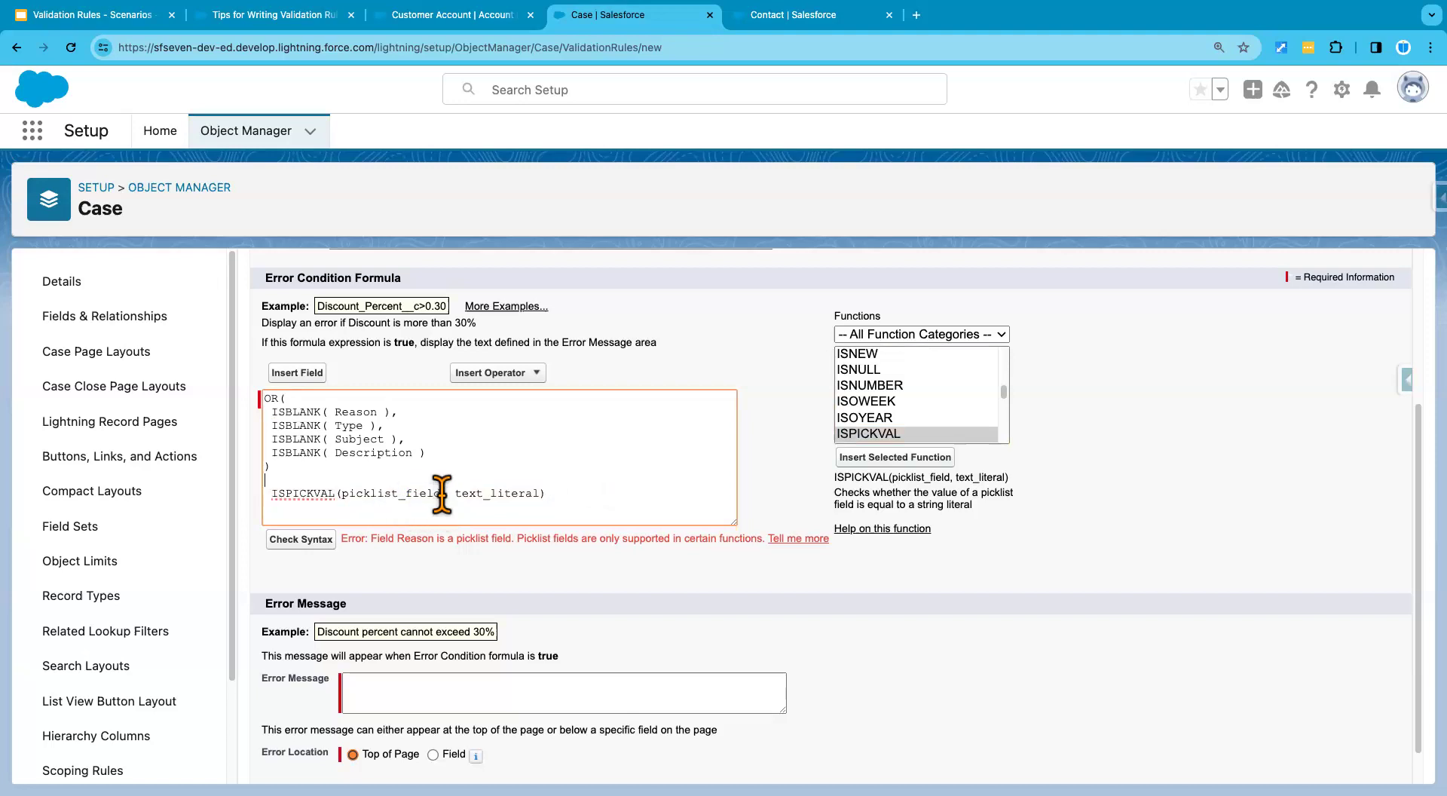
Replace the picklist_field placeholder of the ISPICKVAL function with Reason and its text_literal placeholder with an empty string "".
{"action": "left_click_drag", "start_coordinate": [442, 493], "coordinate": [340, 492]}
{"action": "double_click", "coordinate": [359, 412]}
{"action": "key", "text": "super+c"}
{"action": "double_click", "coordinate": [380, 492]}
{"action": "key", "text": "super+v"}
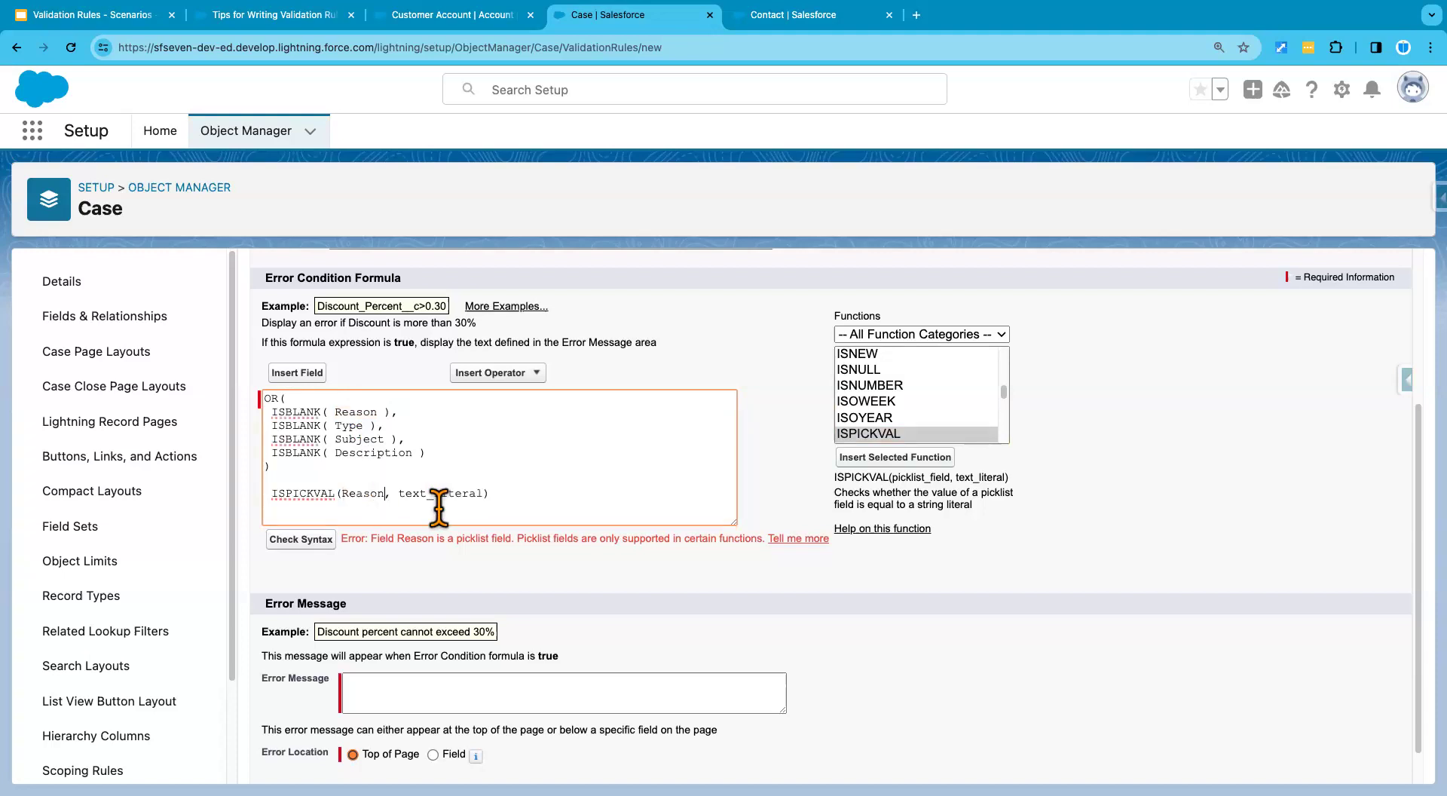
{"action": "left_click_drag", "start_coordinate": [482, 495], "coordinate": [400, 494]}
{"action": "type", "text": "\"\""}
{"action": "double_click", "coordinate": [303, 492]}
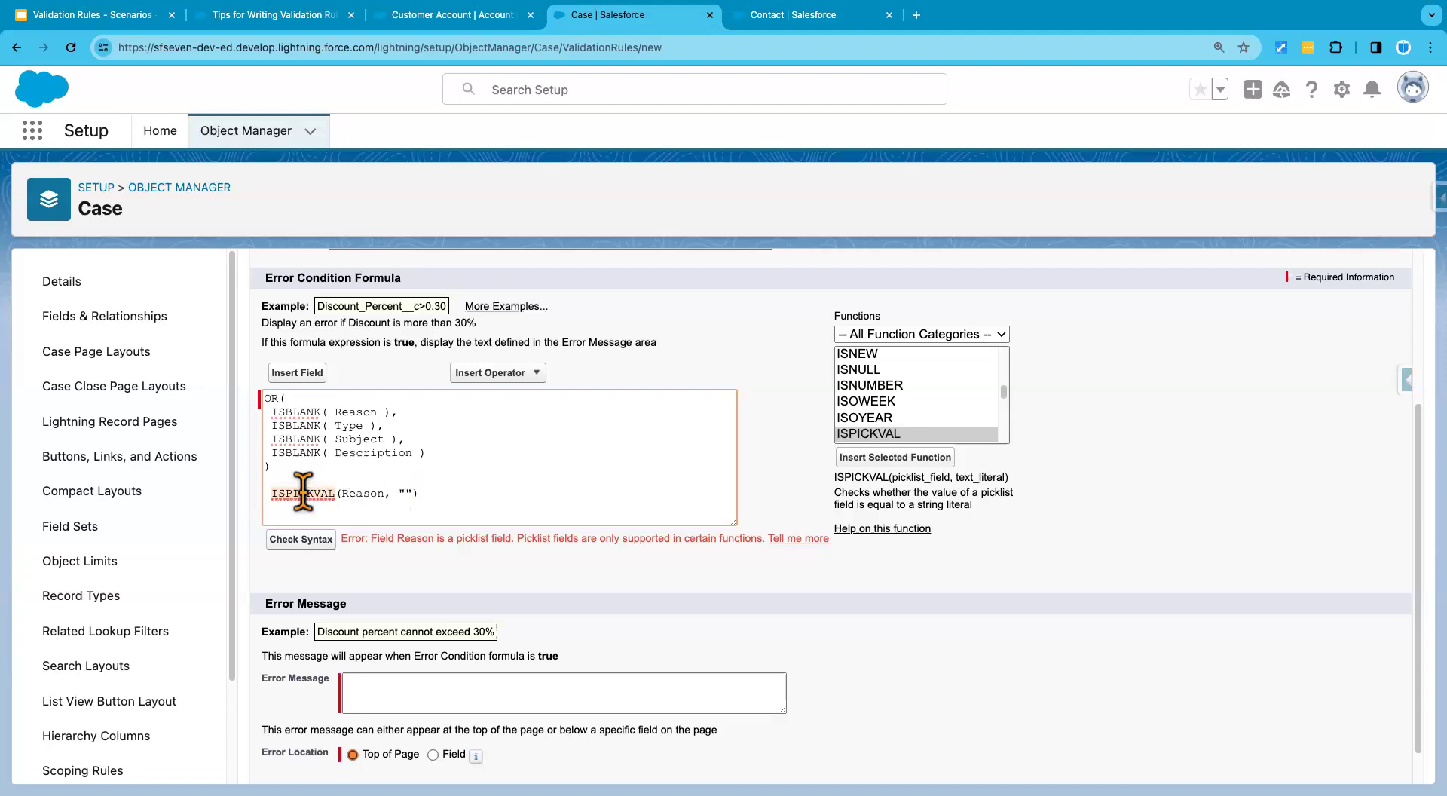
{"action": "double_click", "coordinate": [356, 494]}
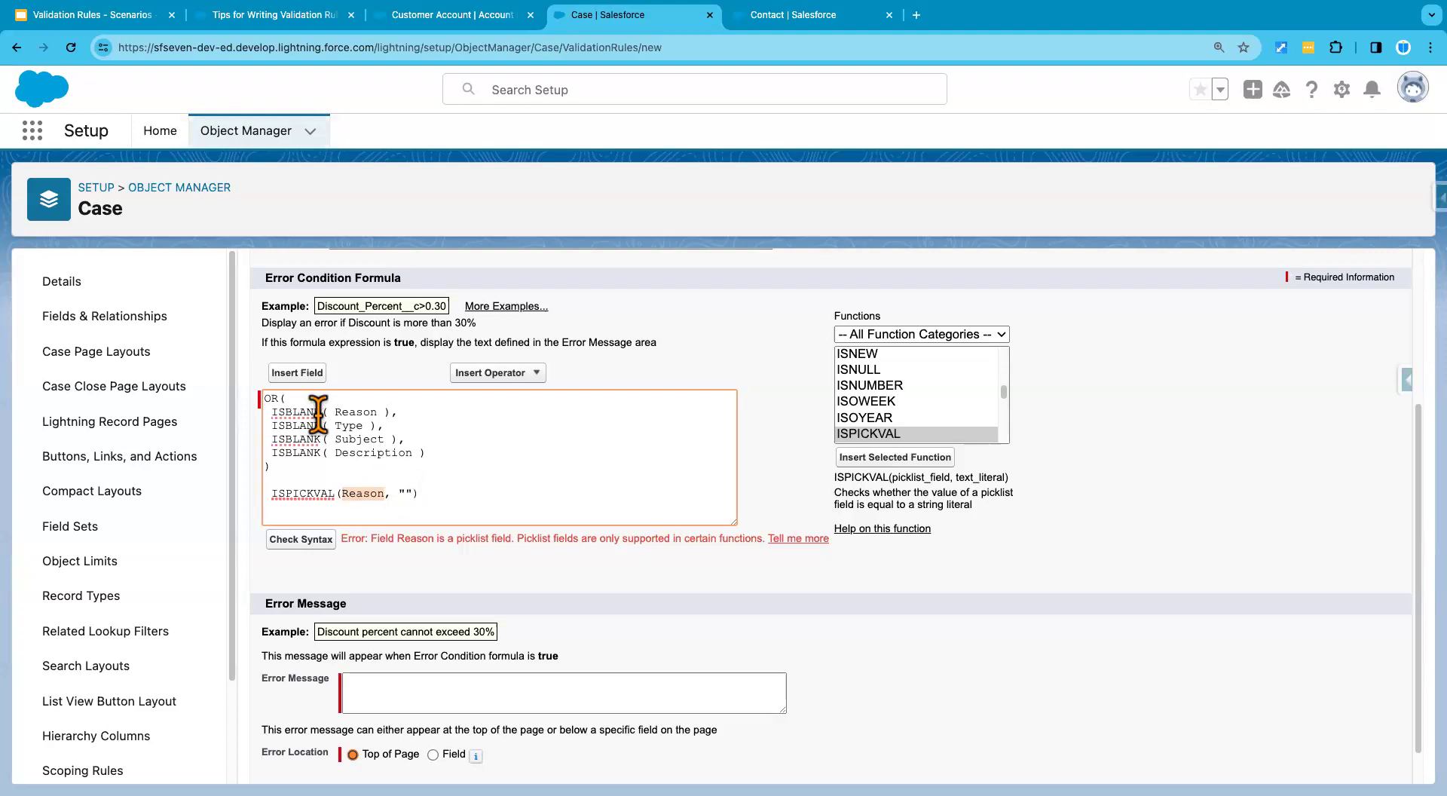
Copy ISPICKVAL(Reason, "") over the ISBLANK( Reason ) condition inside the OR function, keeping the comma.
{"action": "left_click", "coordinate": [462, 497]}
{"action": "left_click_drag", "start_coordinate": [417, 495], "coordinate": [265, 494]}
{"action": "key", "text": "ctrl+c"}
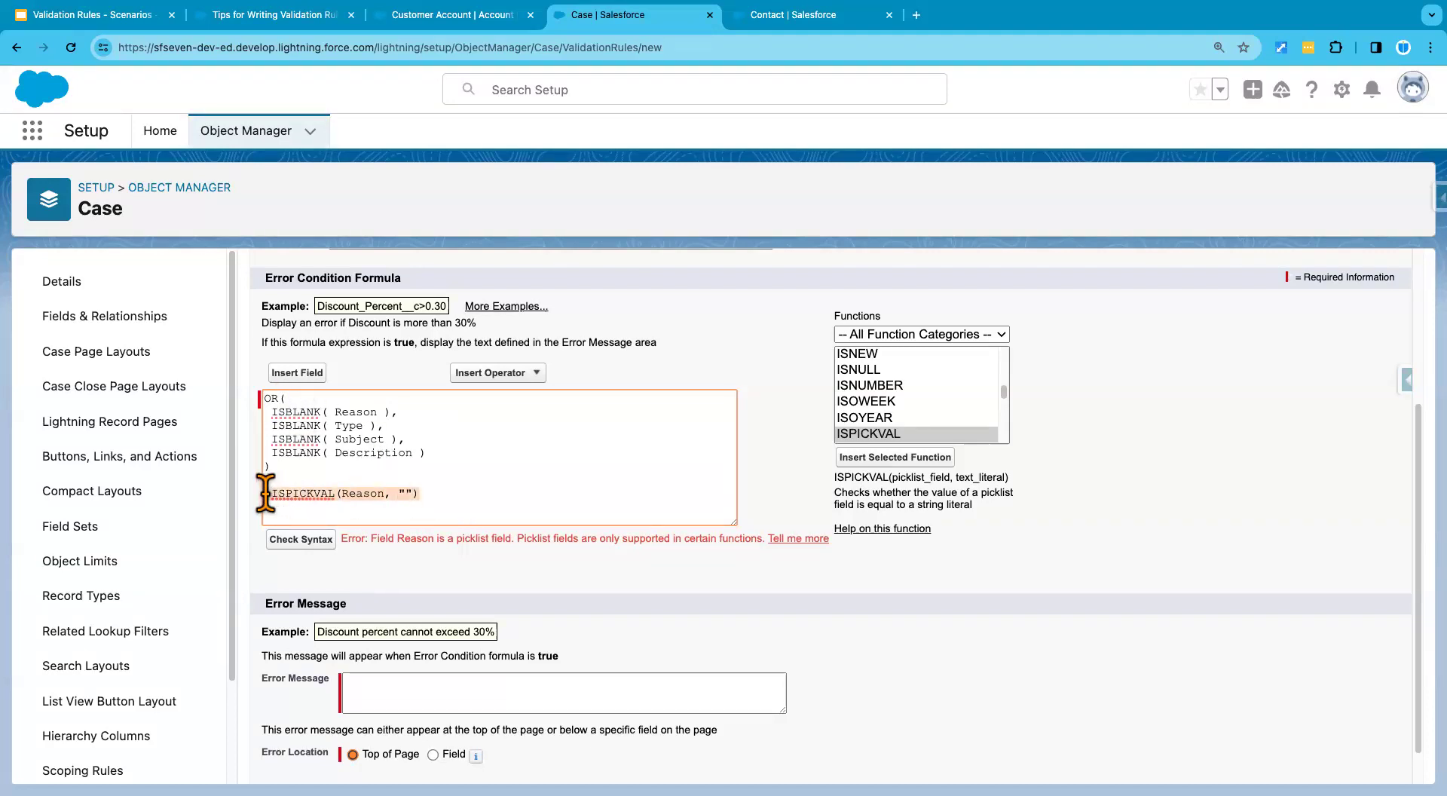
{"action": "left_click_drag", "start_coordinate": [391, 413], "coordinate": [270, 412]}
{"action": "key", "text": "ctrl+v"}
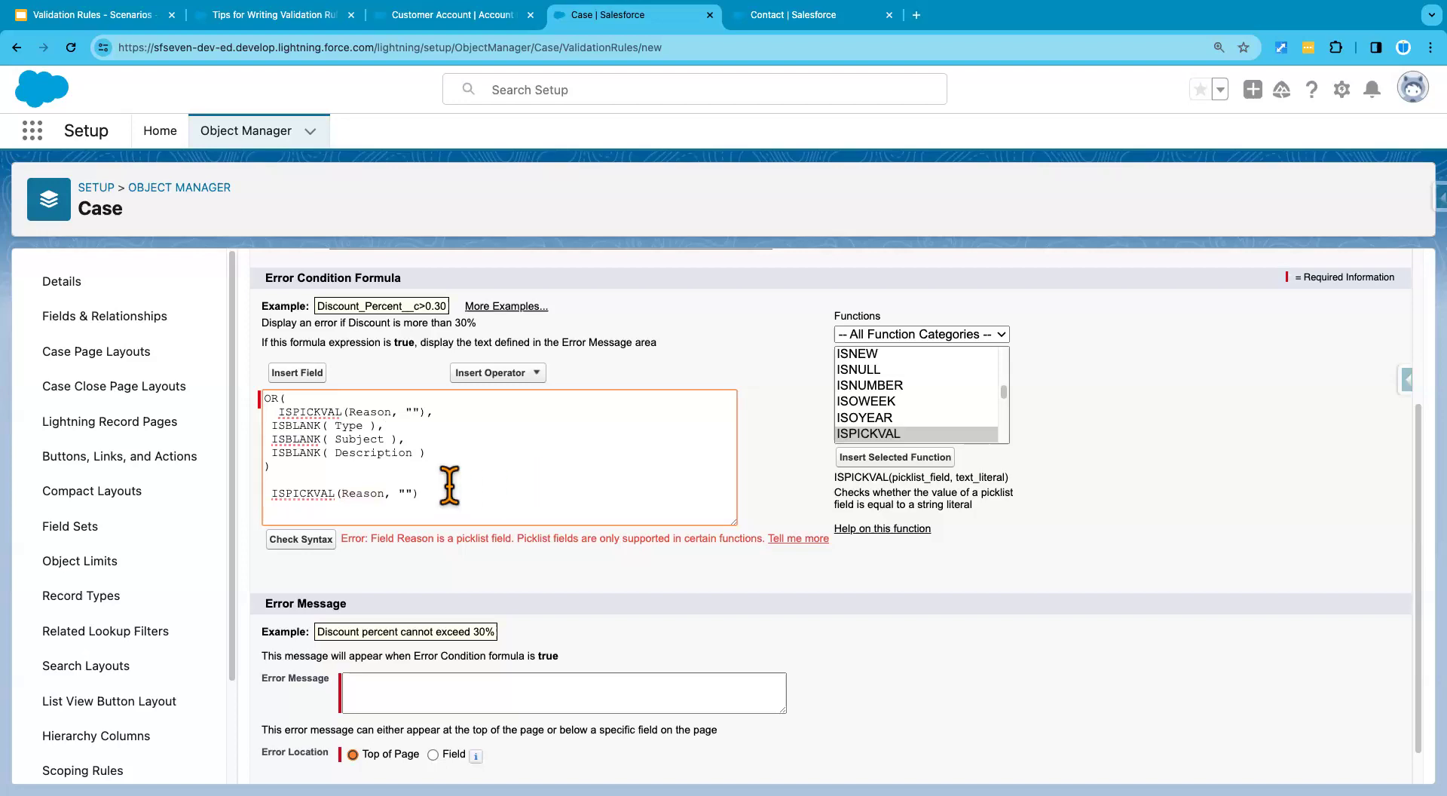
Copy and remove the spare ISPICKVAL line below the OR function, and check the formula's syntax.
{"action": "left_click", "coordinate": [349, 424]}
{"action": "triple_click", "coordinate": [328, 494]}
{"action": "key", "text": "ctrl+c"}
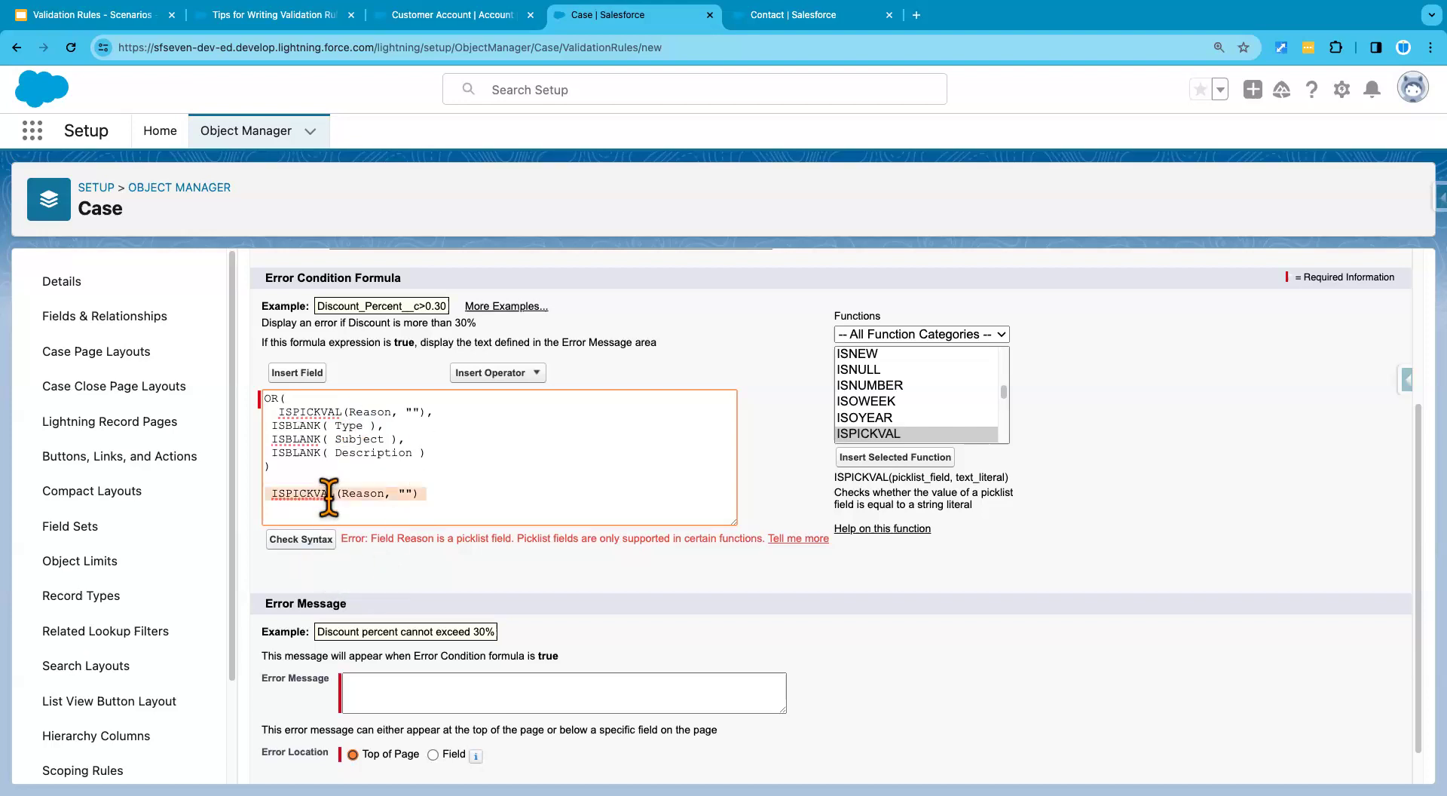
{"action": "key", "text": "BackSpace"}
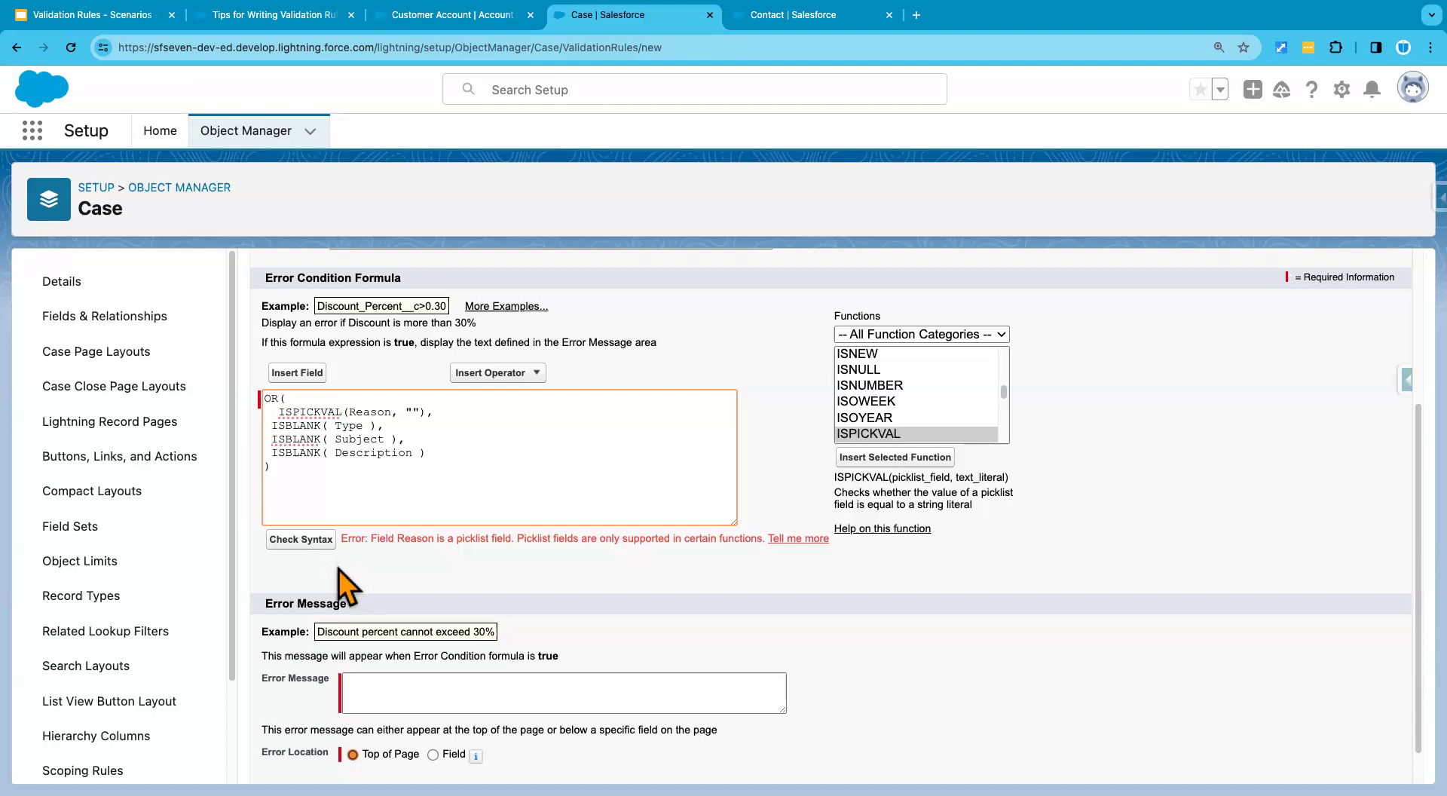
{"action": "left_click", "coordinate": [315, 540]}
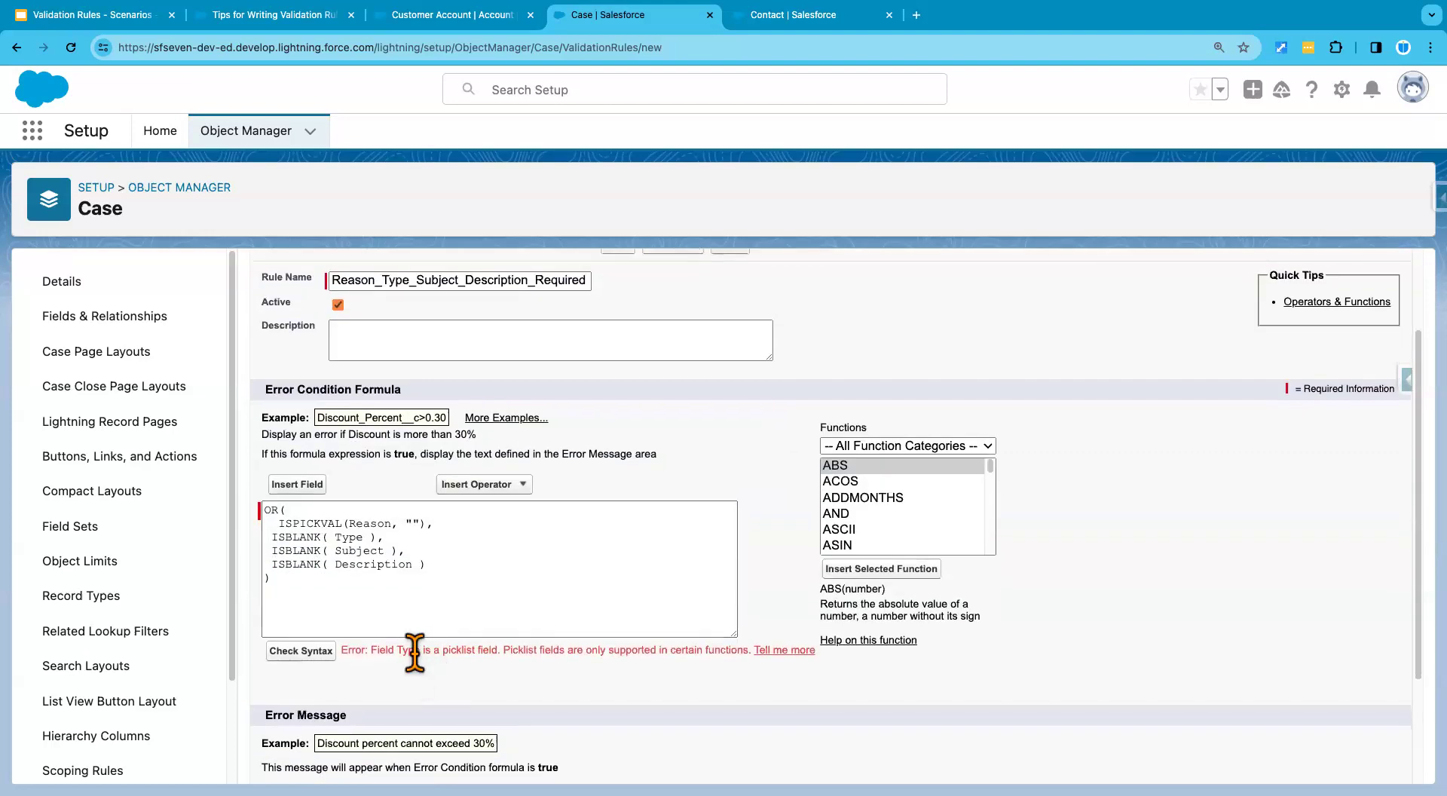
Paste the copied ISPICKVAL expression below the OR function and change its field from Reason to Type.
{"action": "left_click", "coordinate": [339, 602]}
{"action": "key", "text": "Return"}
{"action": "key", "text": "Return"}
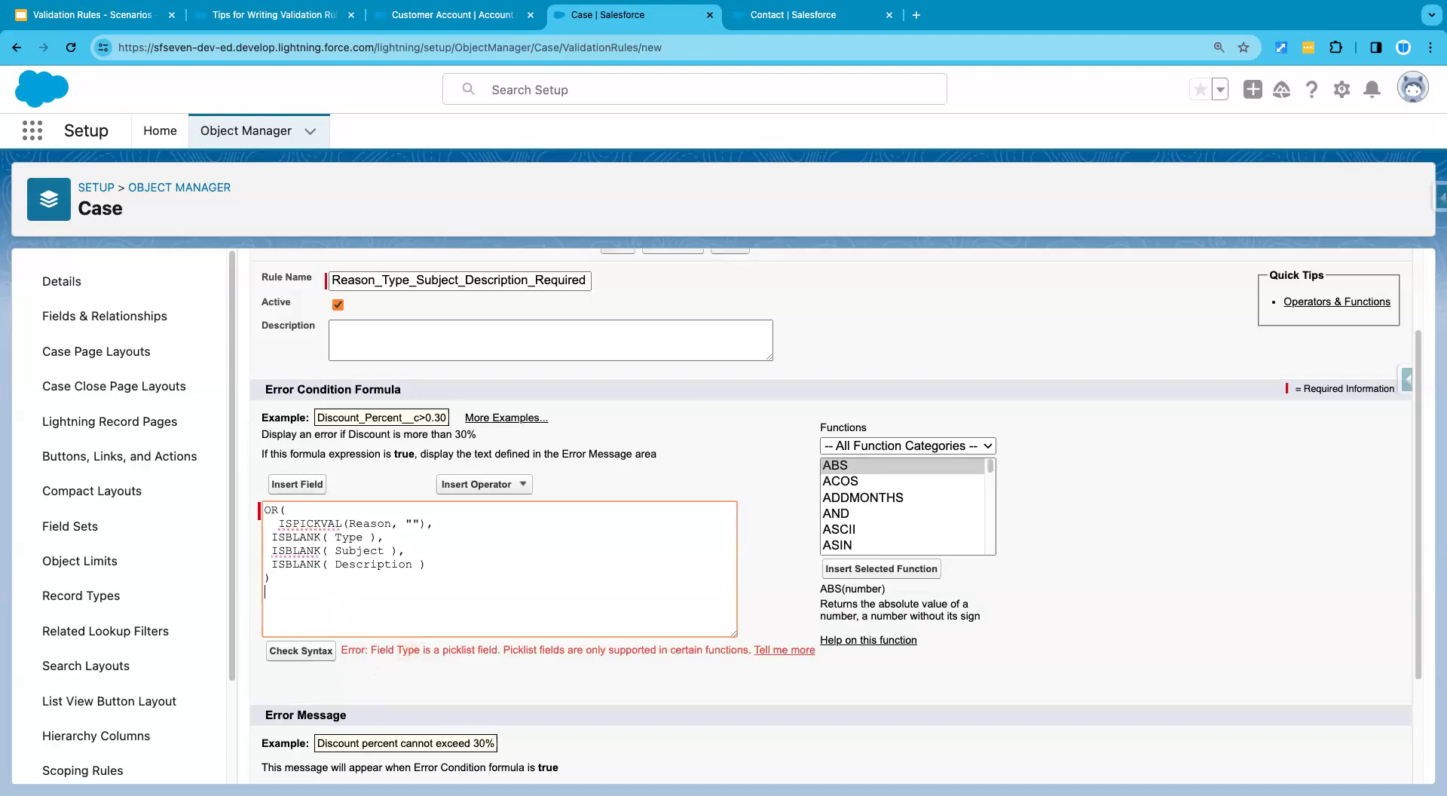
{"action": "key", "text": "ctrl+v"}
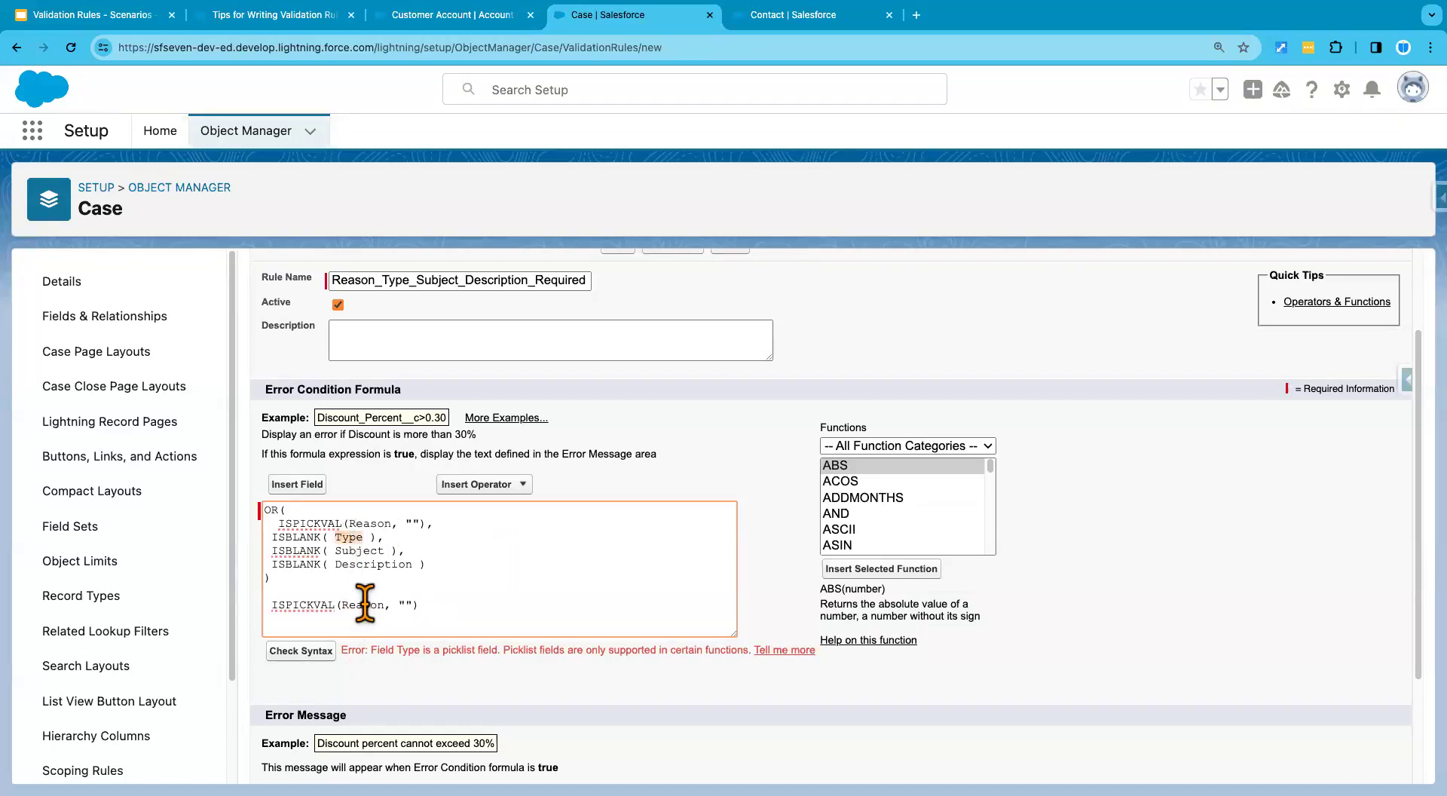
{"action": "type", "text": "Type"}
{"action": "double_click", "coordinate": [360, 605]}
Move ISPICKVAL(Type, "") into the OR function in place of the ISBLANK( Type ) condition.
{"action": "left_click_drag", "start_coordinate": [413, 604], "coordinate": [263, 624]}
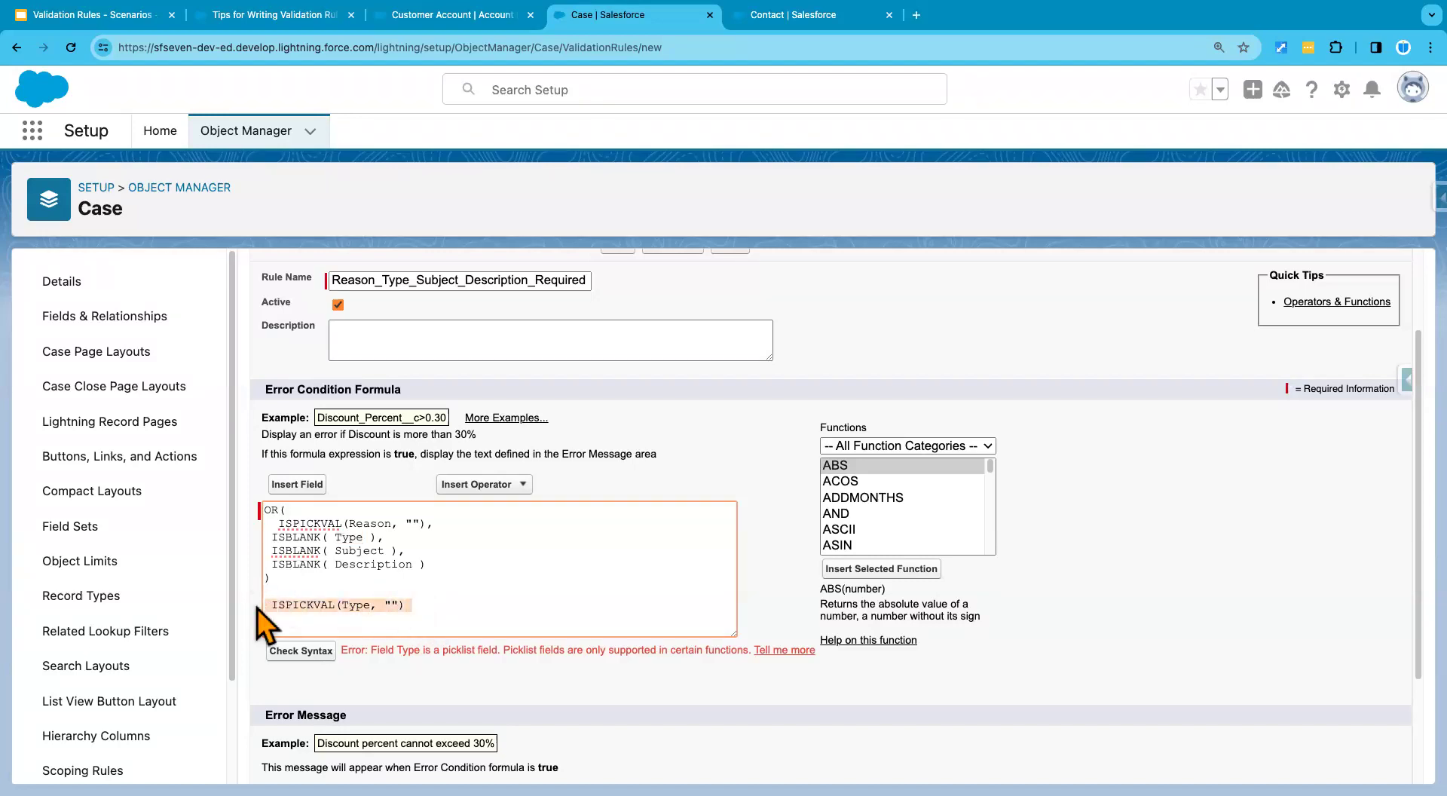
{"action": "key", "text": "ctrl+x"}
{"action": "left_click_drag", "start_coordinate": [394, 537], "coordinate": [274, 536]}
{"action": "key", "text": "ctrl+v"}
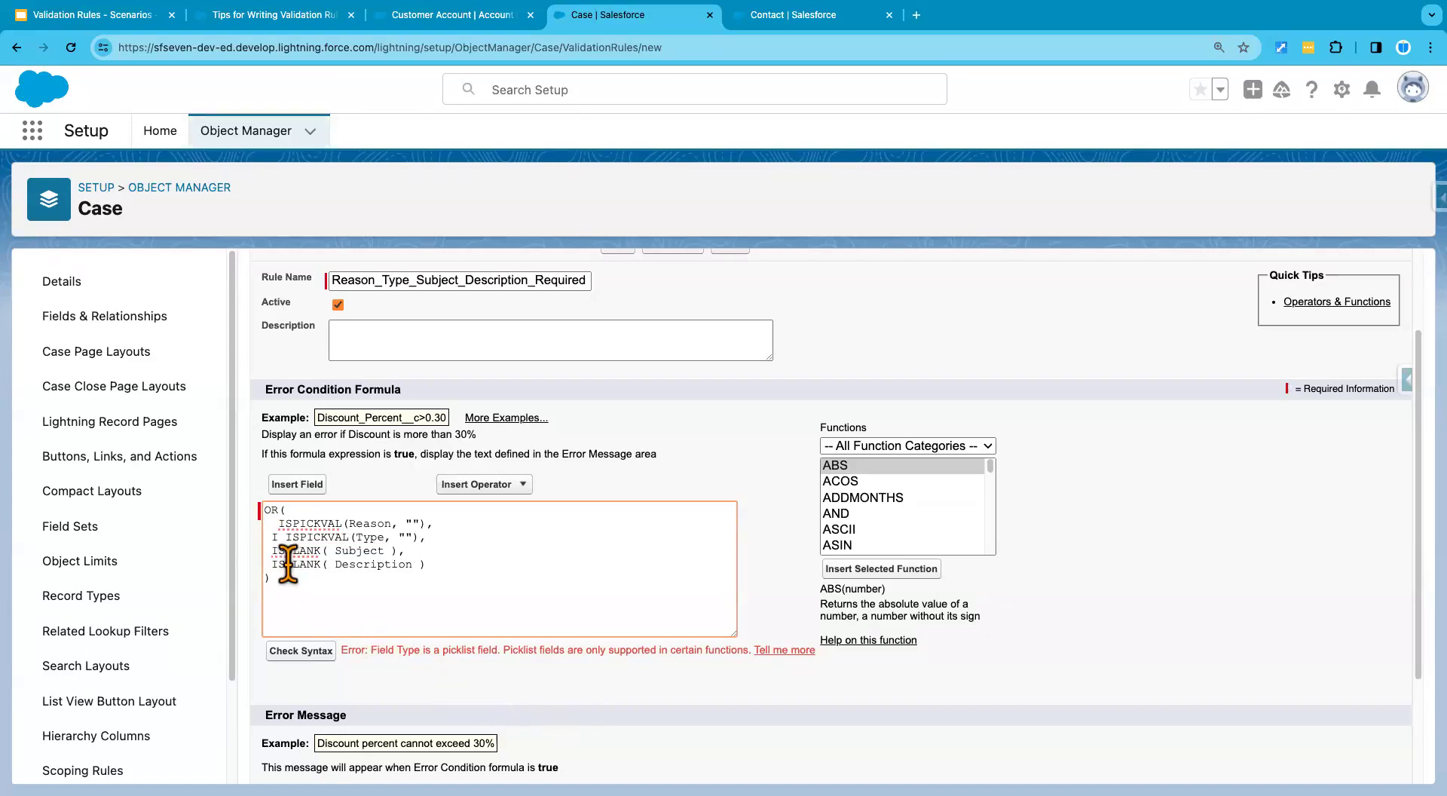
Remove the stray characters and extra spaces ahead of both ISPICKVAL conditions, and check the formula's syntax.
{"action": "left_click", "coordinate": [286, 536]}
{"action": "key", "text": "BackSpace"}
{"action": "key", "text": "BackSpace"}
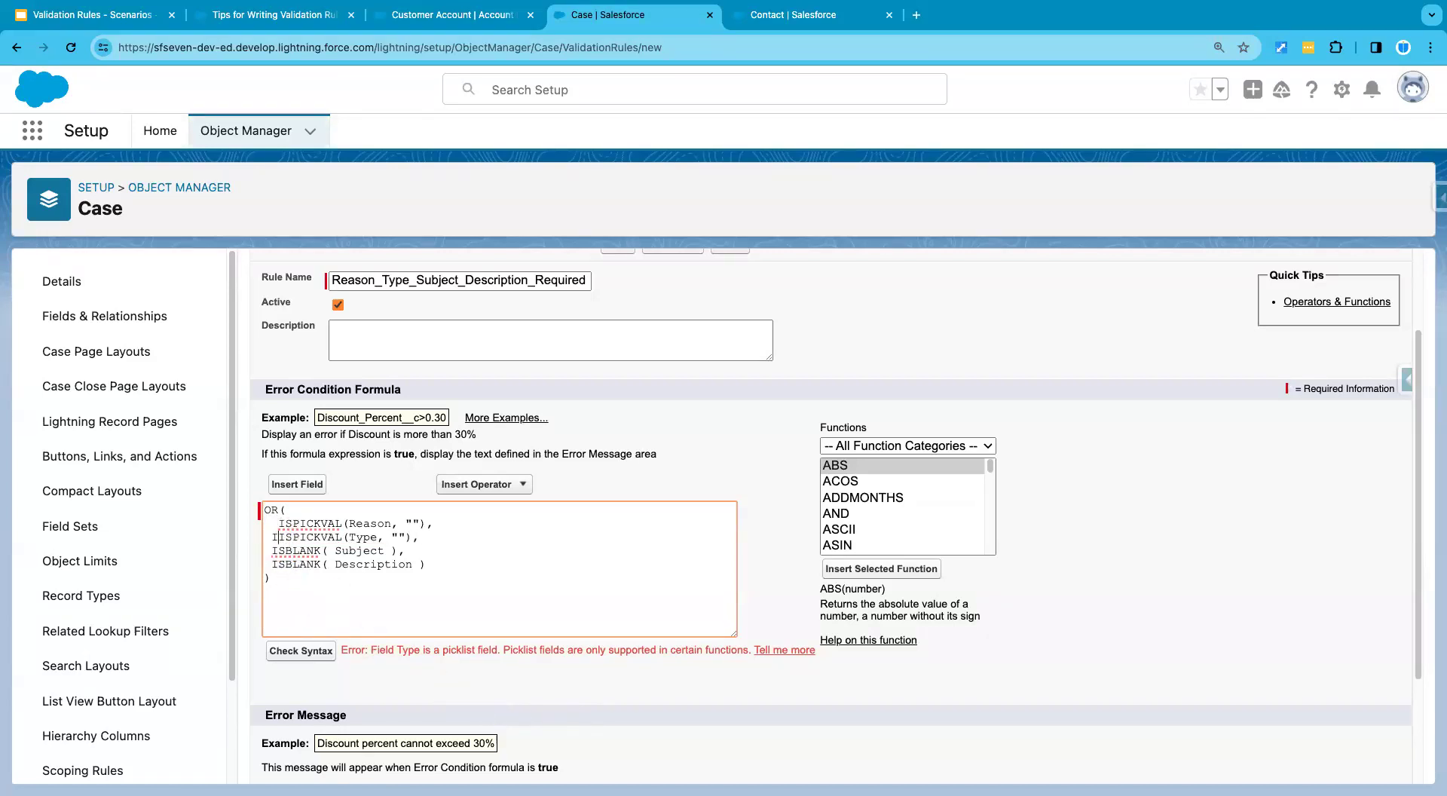
{"action": "left_click", "coordinate": [283, 523]}
{"action": "key", "text": "BackSpace"}
{"action": "key", "text": "BackSpace"}
{"action": "scroll", "coordinate": [460, 580], "scroll_direction": "down", "scroll_amount": 1}
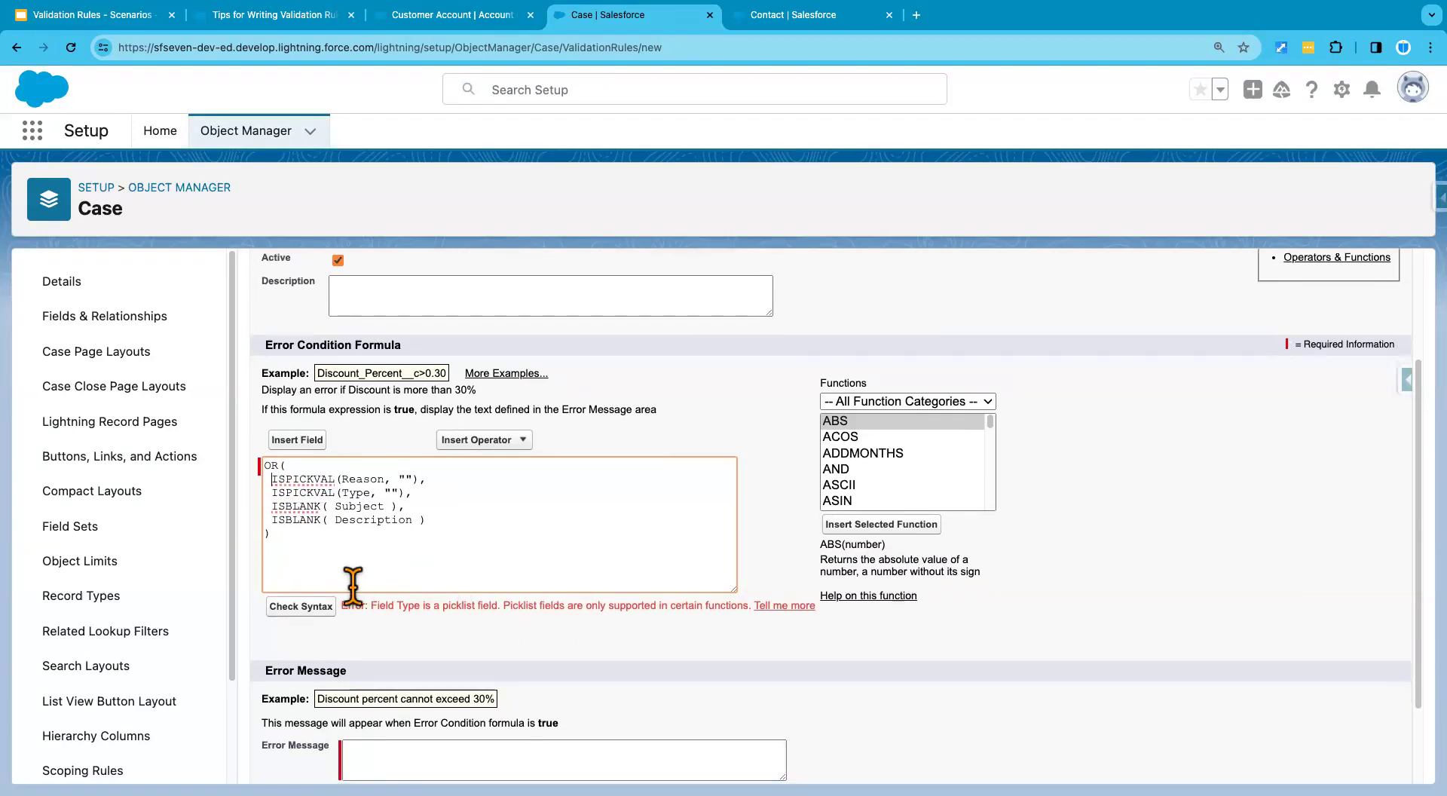
{"action": "left_click", "coordinate": [320, 610]}
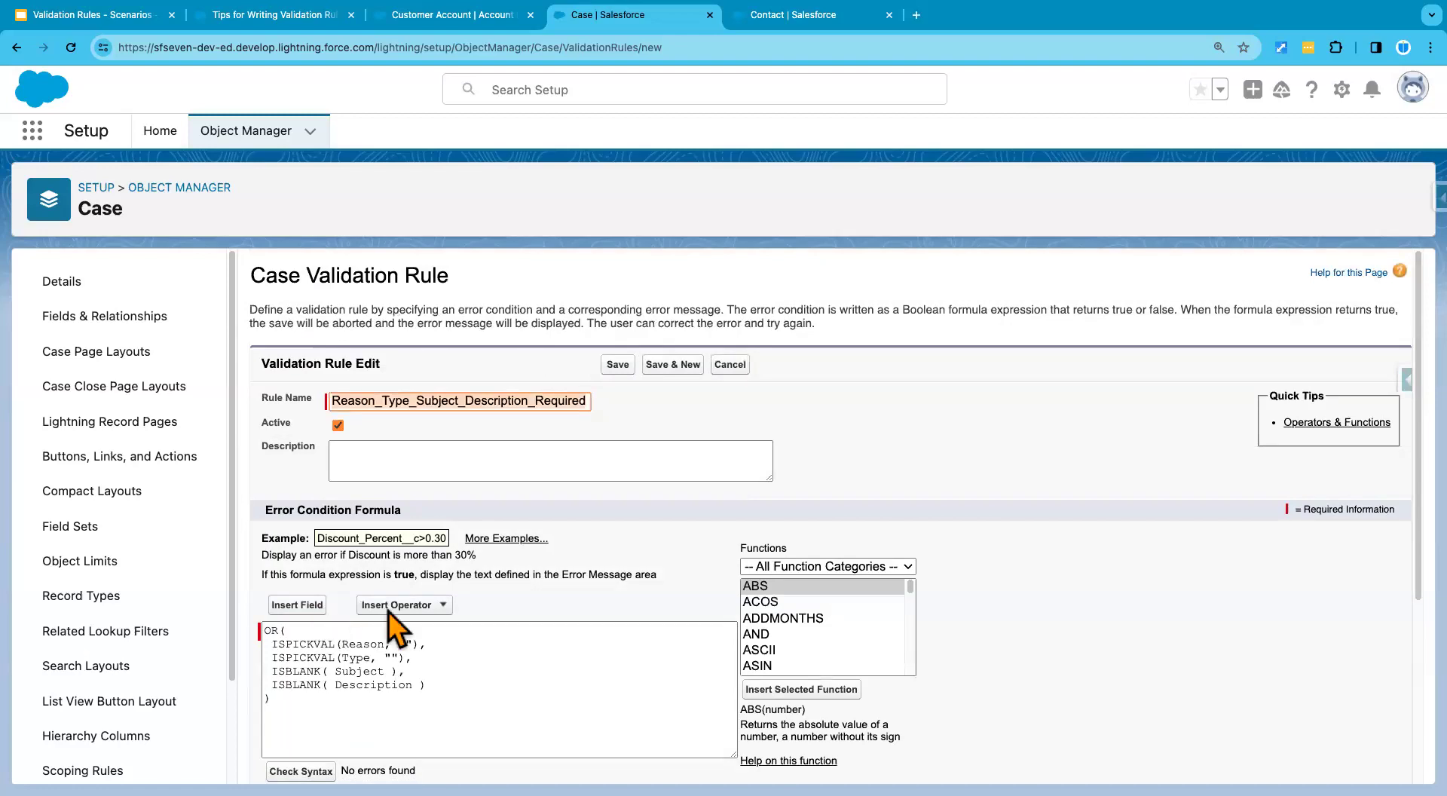
Review each condition of the OR formula, covering the Reason, Type, Subject and Description fields.
{"action": "scroll", "coordinate": [500, 539], "scroll_direction": "down", "scroll_amount": 4}
{"action": "scroll", "coordinate": [446, 630], "scroll_direction": "up", "scroll_amount": 1}
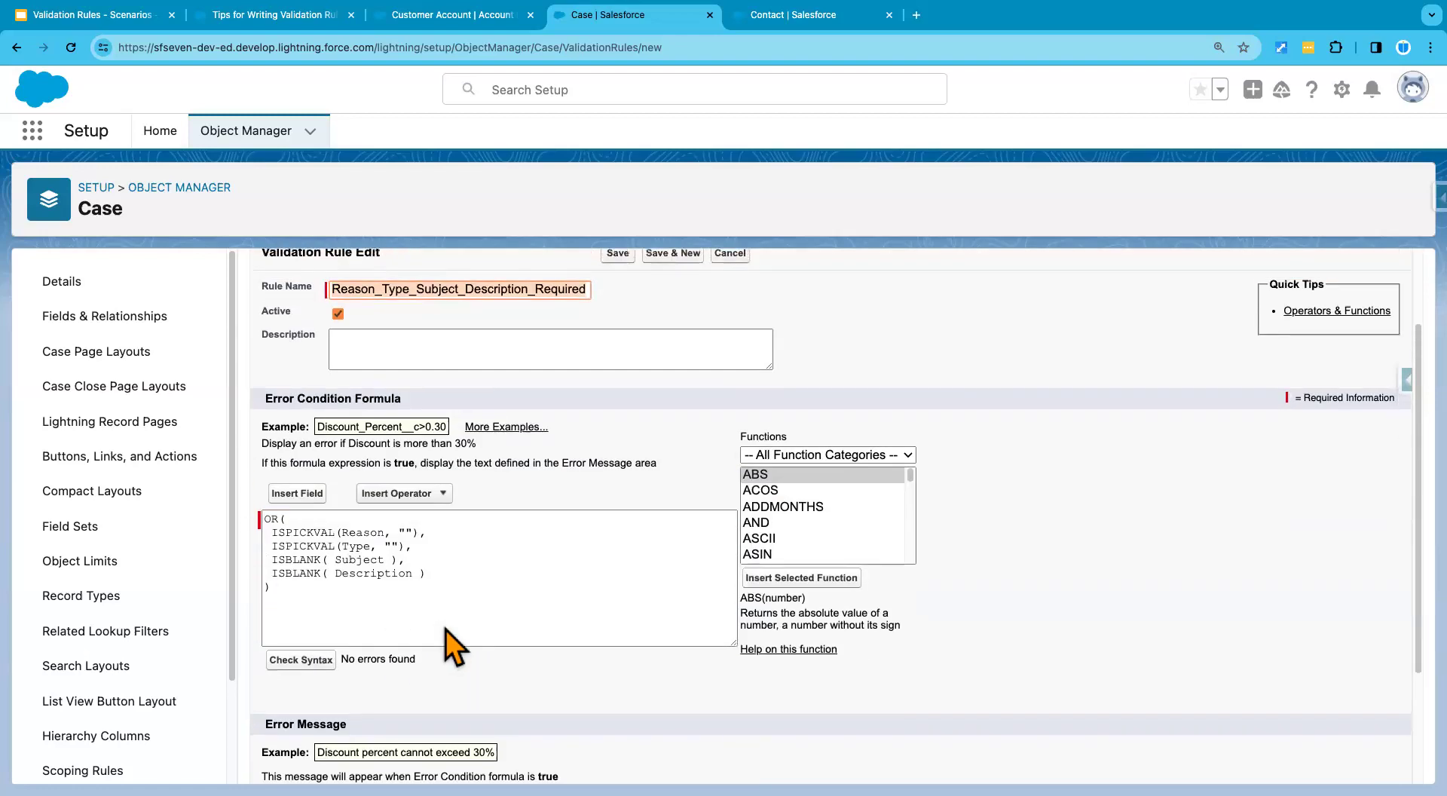
{"action": "scroll", "coordinate": [452, 573], "scroll_direction": "down", "scroll_amount": 2}
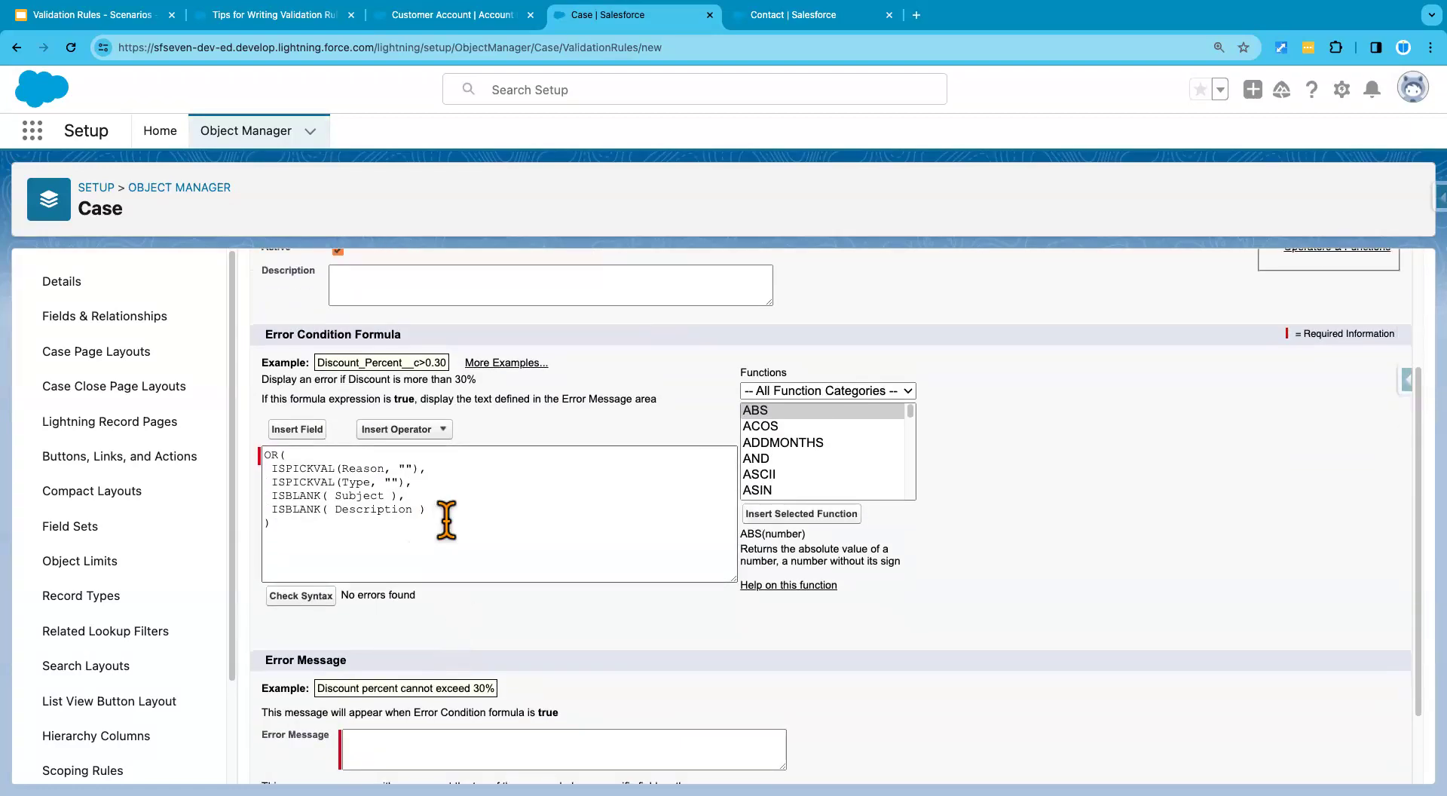
{"action": "left_click", "coordinate": [279, 470]}
{"action": "left_click_drag", "start_coordinate": [279, 465], "coordinate": [422, 469]}
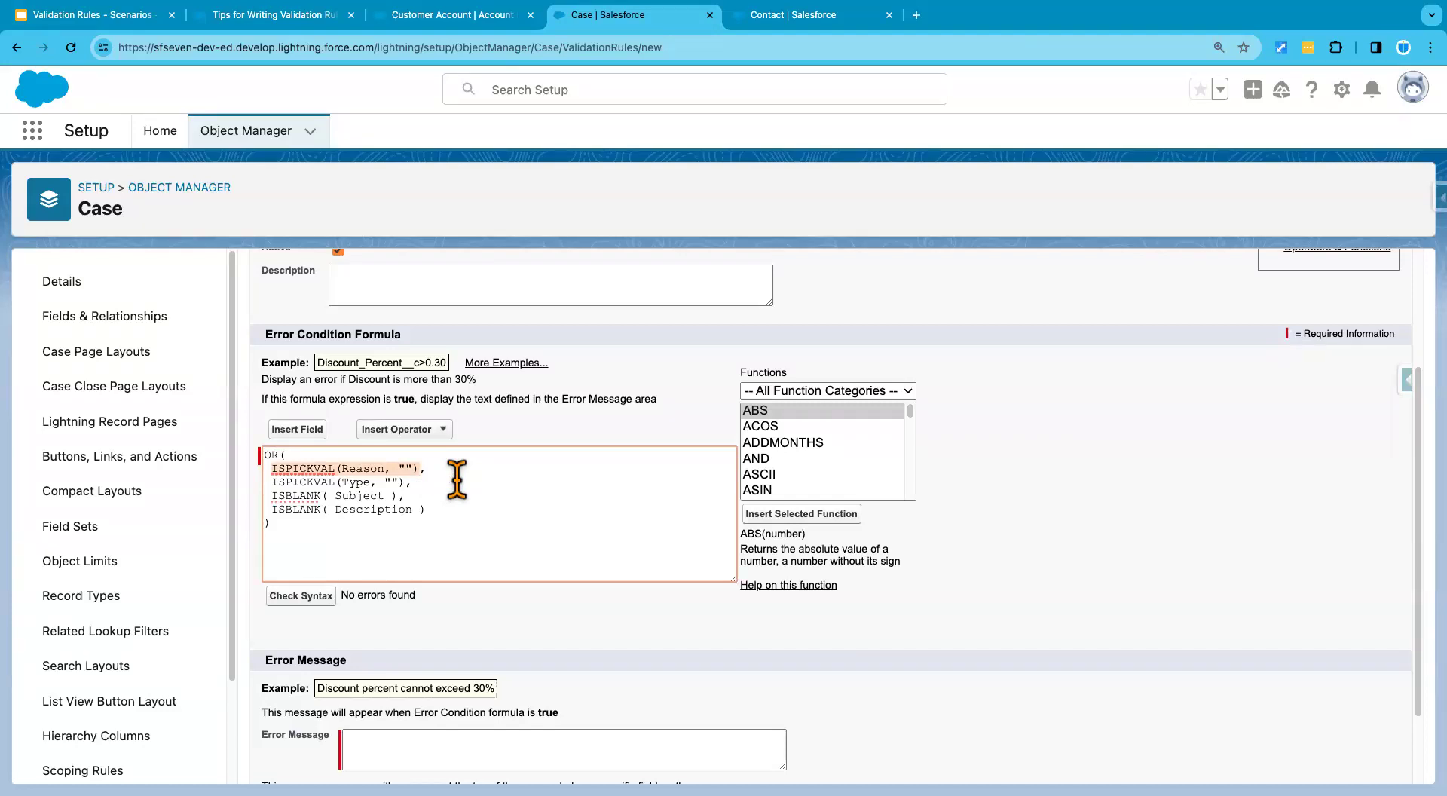
{"action": "left_click", "coordinate": [358, 468]}
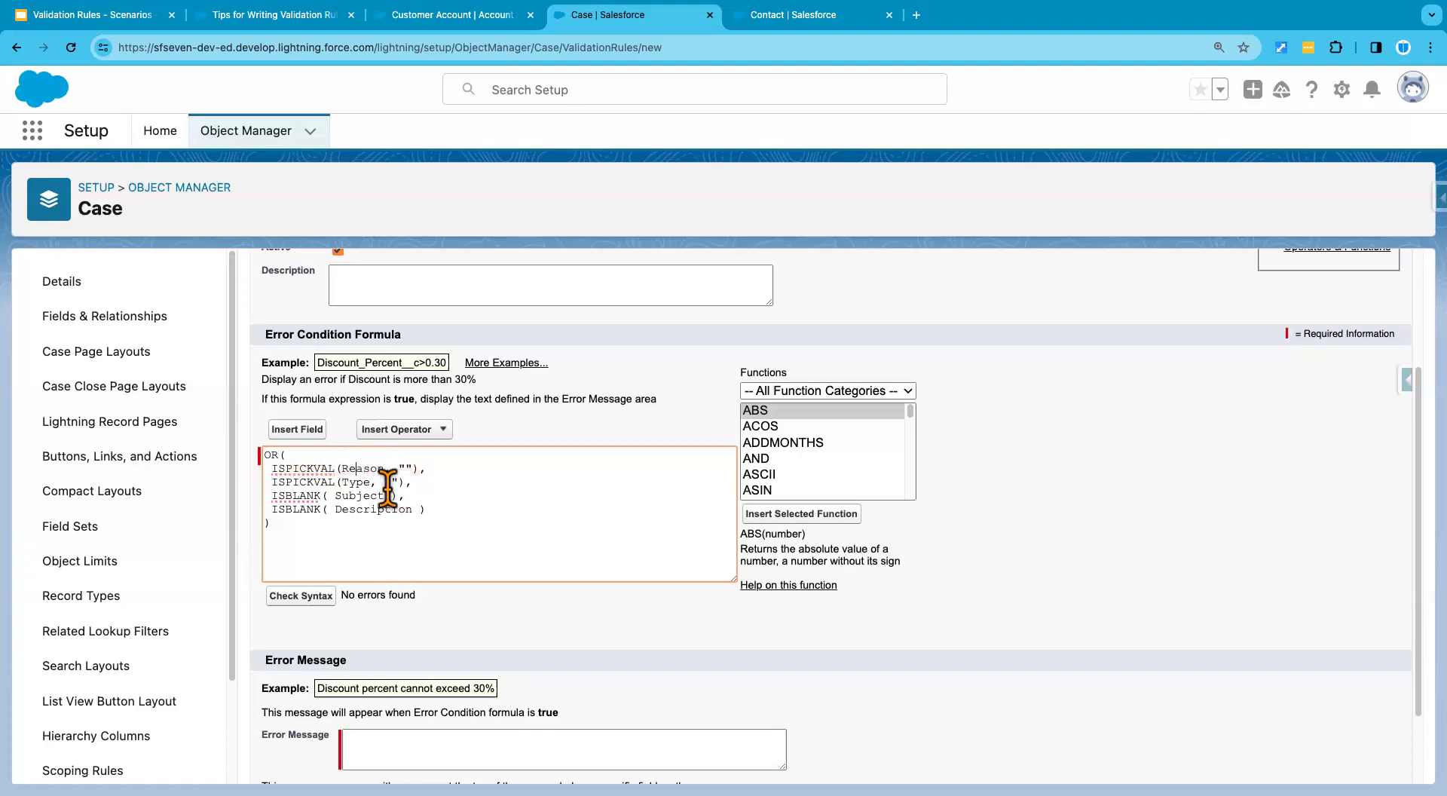
{"action": "left_click_drag", "start_coordinate": [302, 483], "coordinate": [407, 482]}
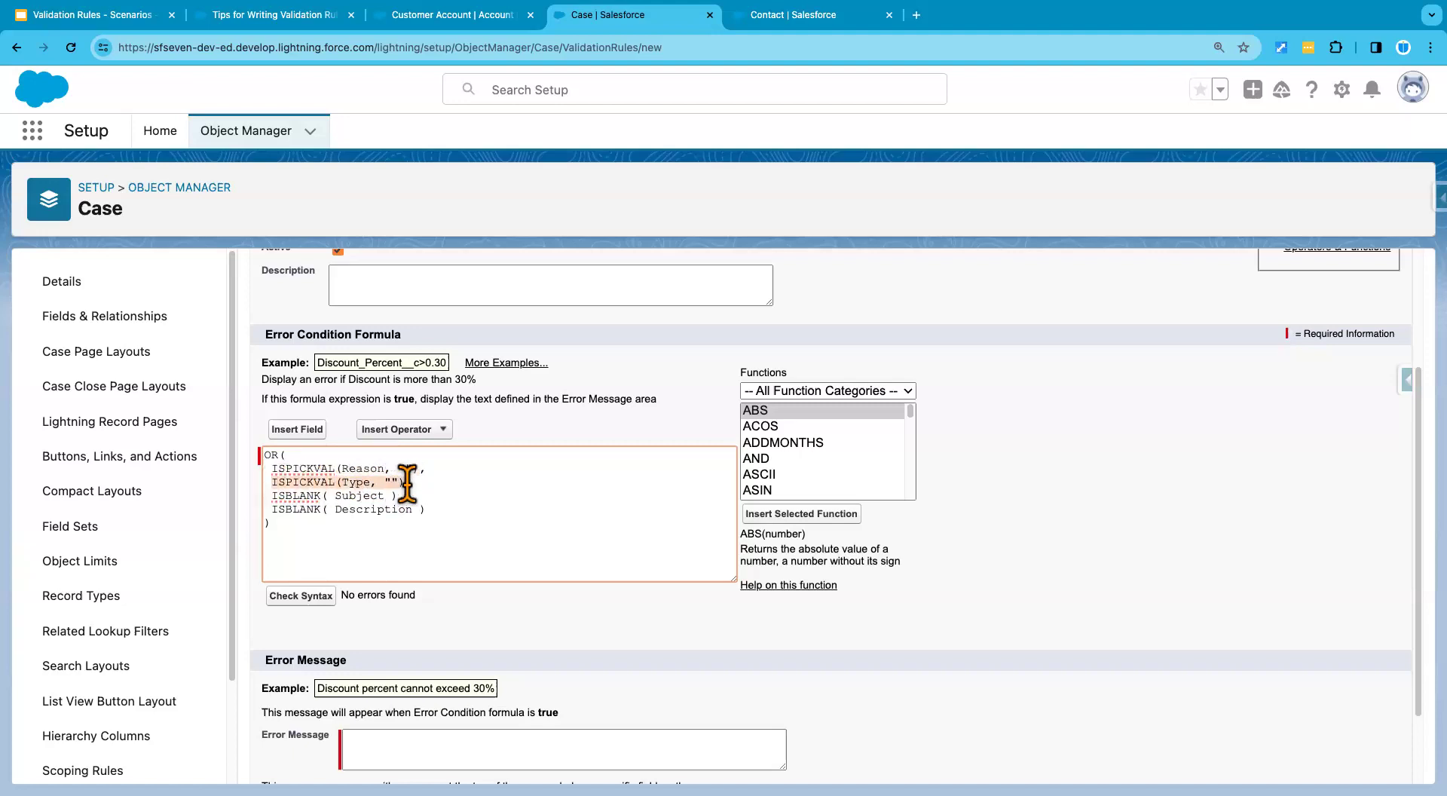
{"action": "double_click", "coordinate": [352, 483]}
{"action": "left_click", "coordinate": [391, 495]}
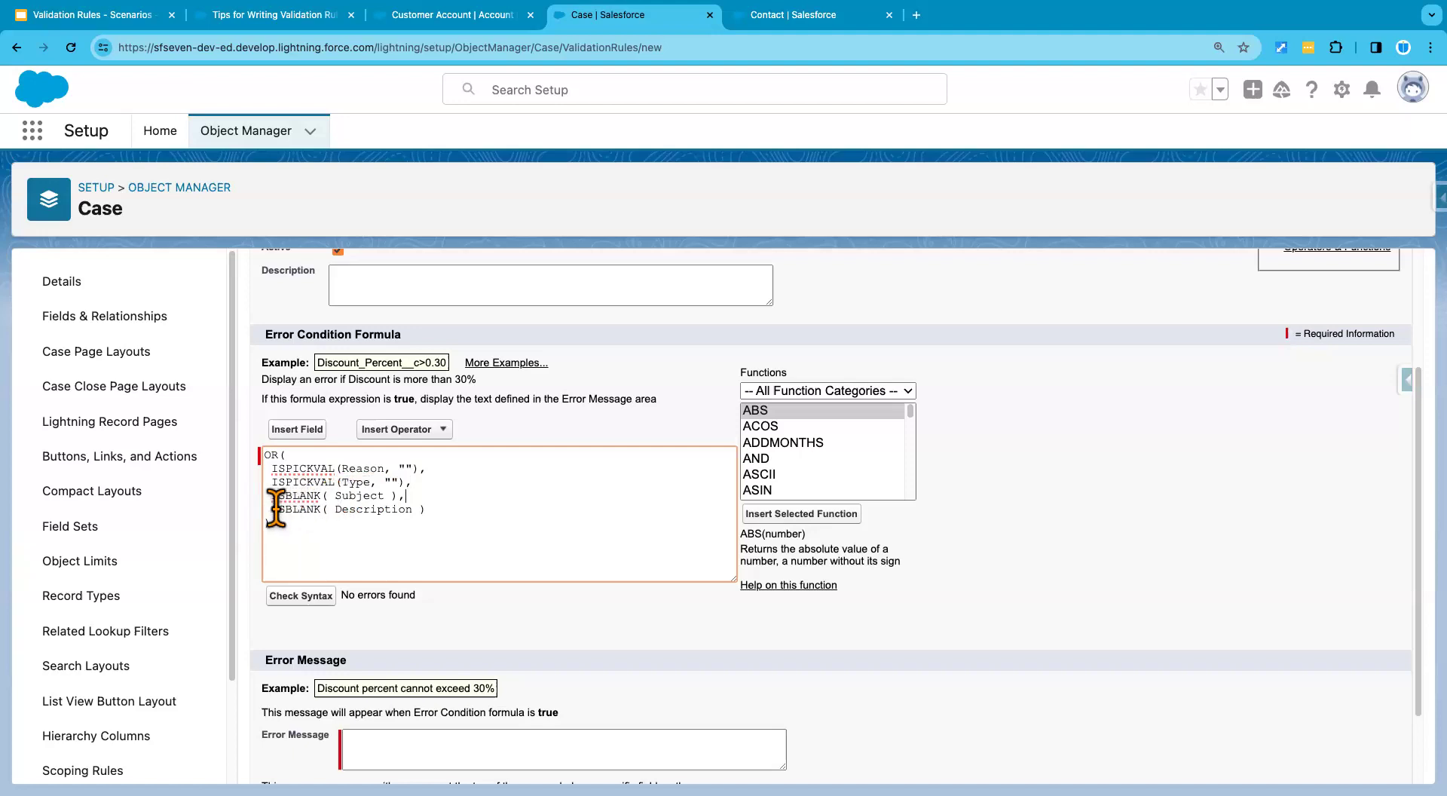
{"action": "left_click_drag", "start_coordinate": [270, 510], "coordinate": [427, 510]}
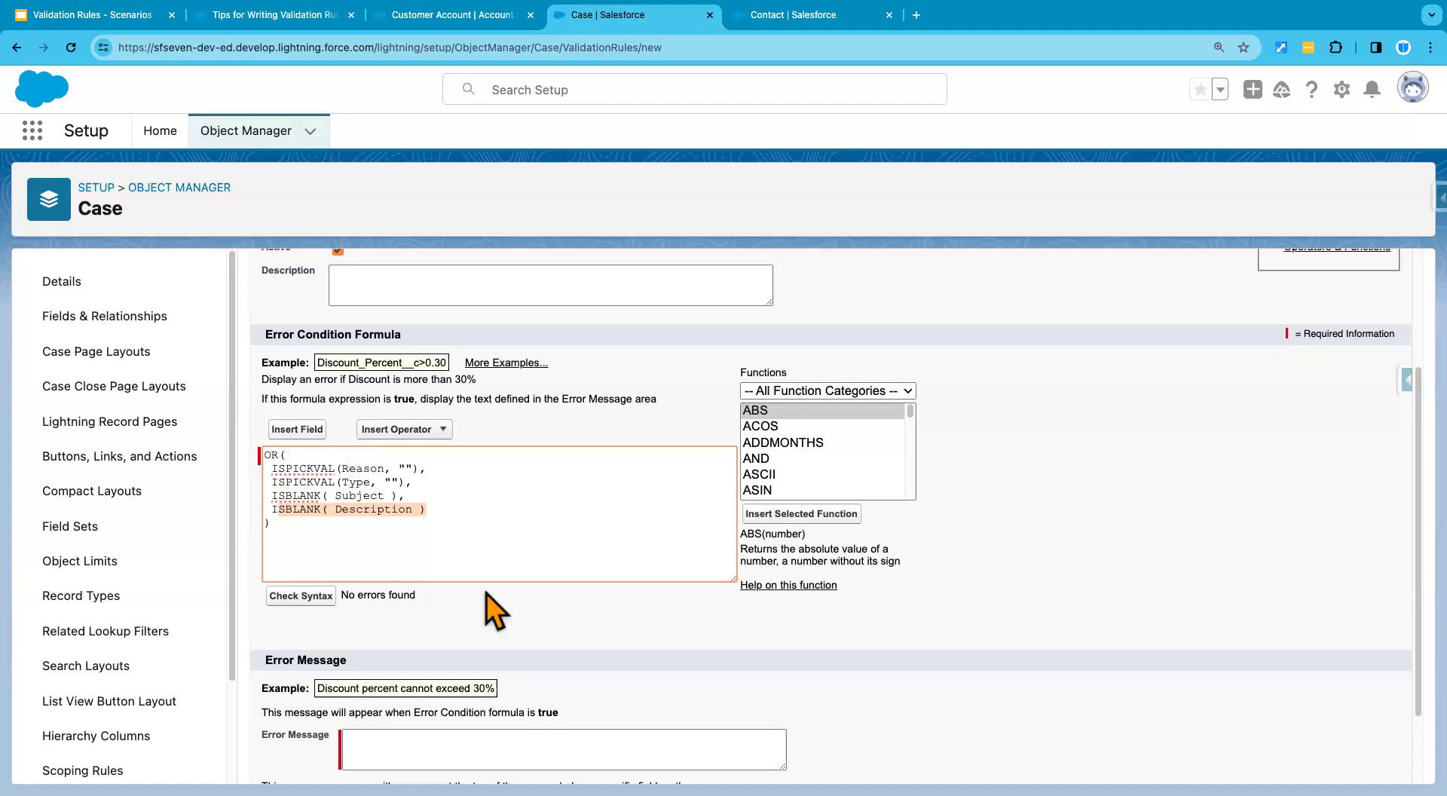
Enter the error message "Reason, Type, Subject or Description cannot be blank. ALL the must have a value." and save the validation rule.
{"action": "scroll", "coordinate": [491, 601], "scroll_direction": "down", "scroll_amount": 1}
{"action": "left_click", "coordinate": [375, 717]}
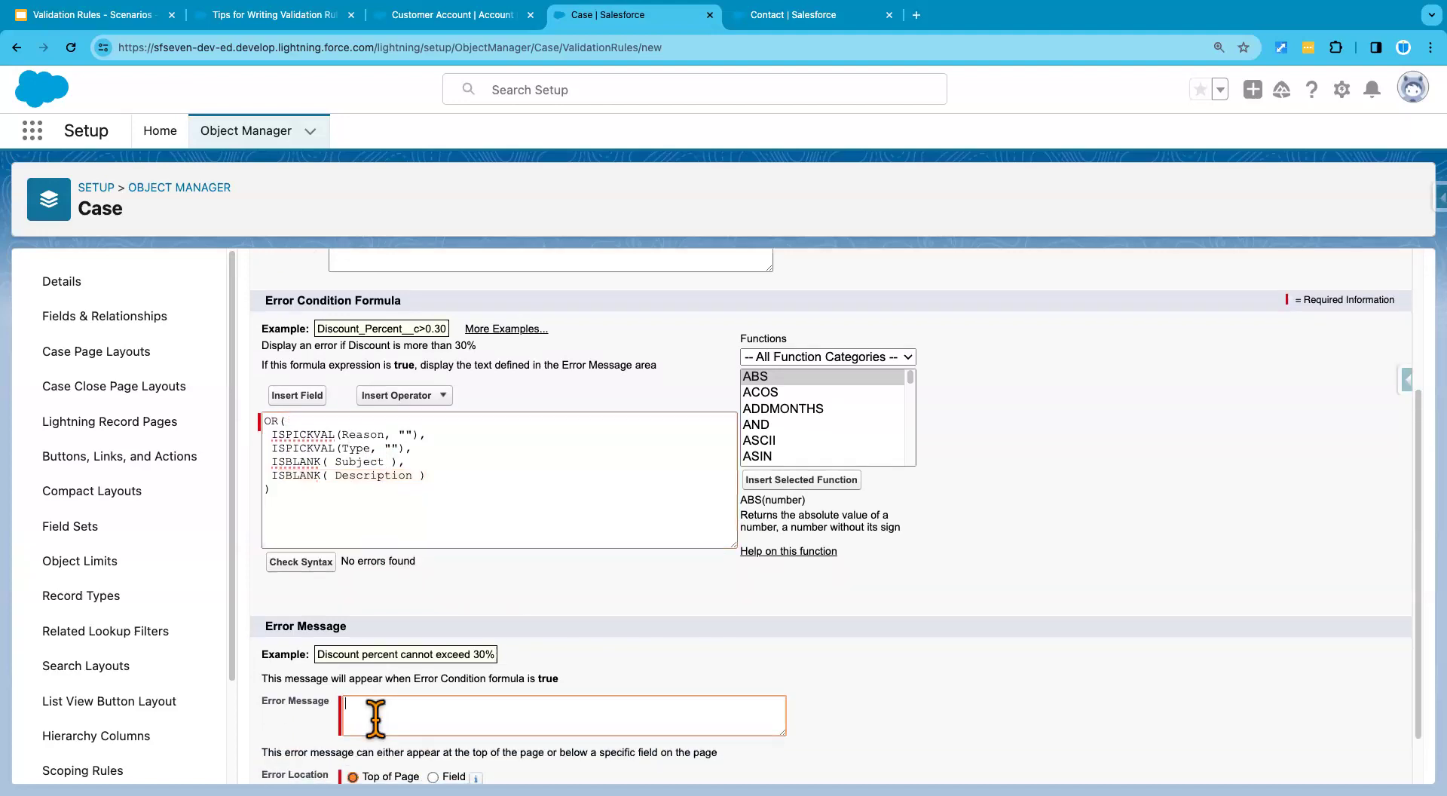
{"action": "type", "text": "Reason, Type, Subject or Description cannot be blank. ALL the must have a value."}
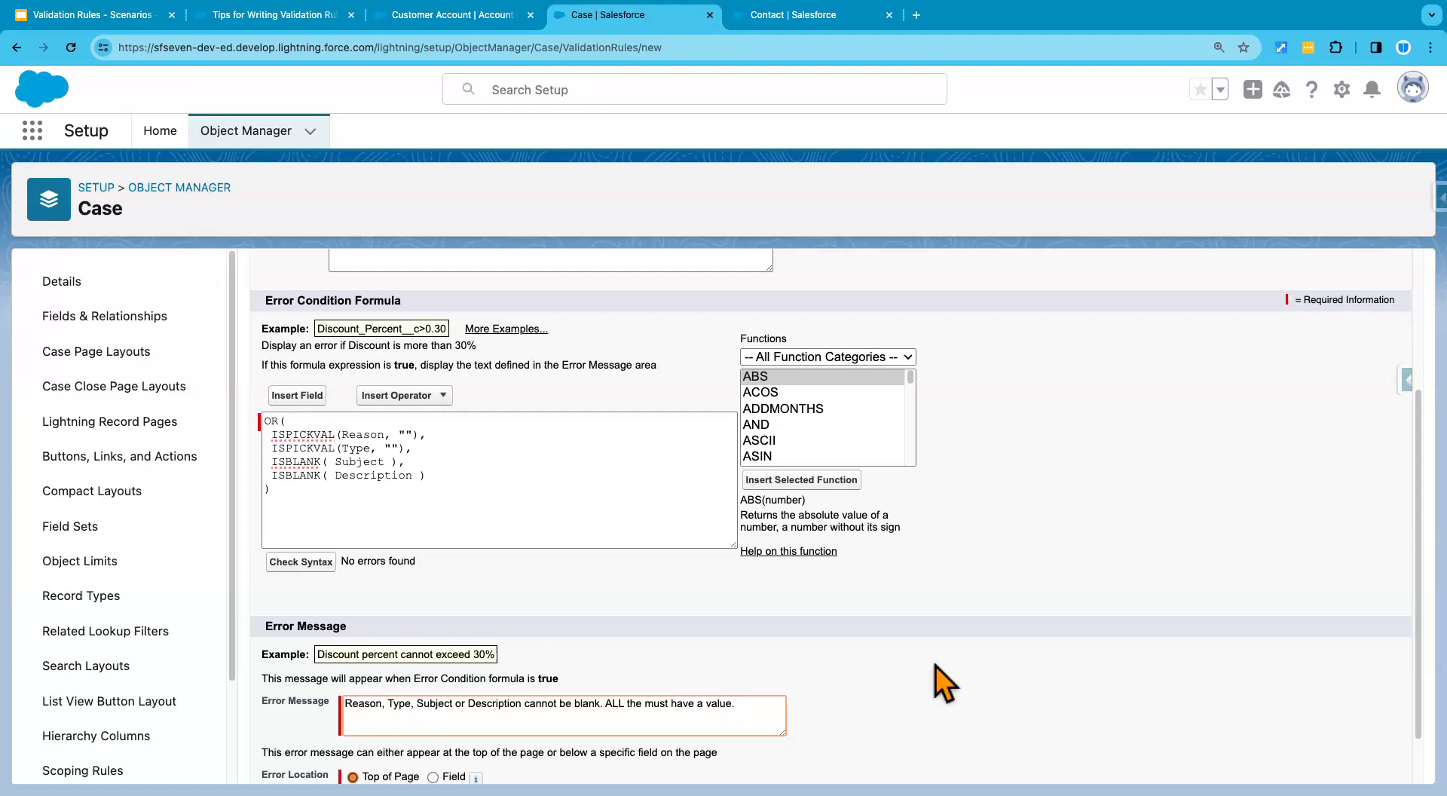
{"action": "scroll", "coordinate": [936, 665], "scroll_direction": "down", "scroll_amount": 2}
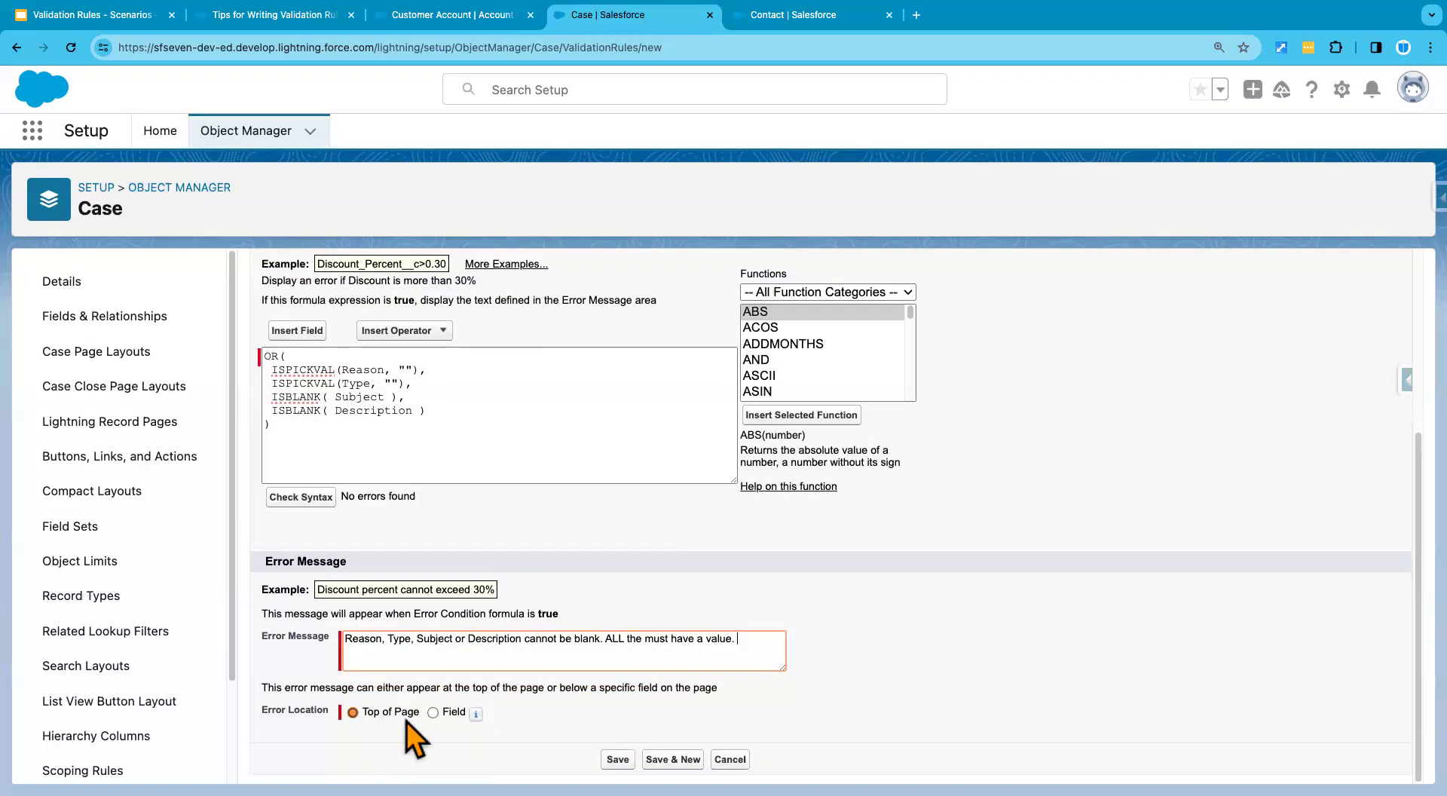
{"action": "left_click", "coordinate": [618, 759]}
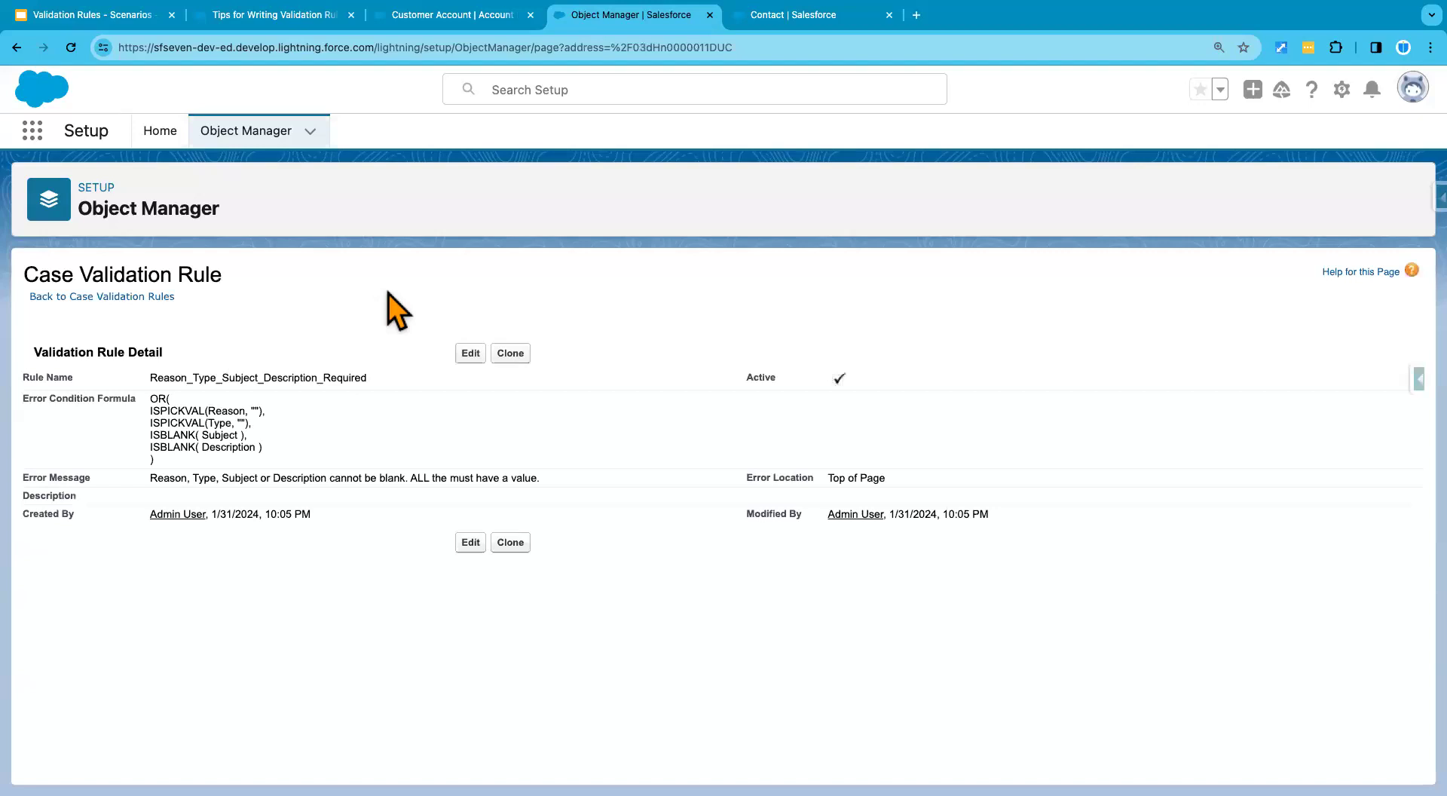
Open the case "Seeking guidance on electrical wiring installation for GC5060" from the All Open Cases list.
{"action": "left_click", "coordinate": [450, 15]}
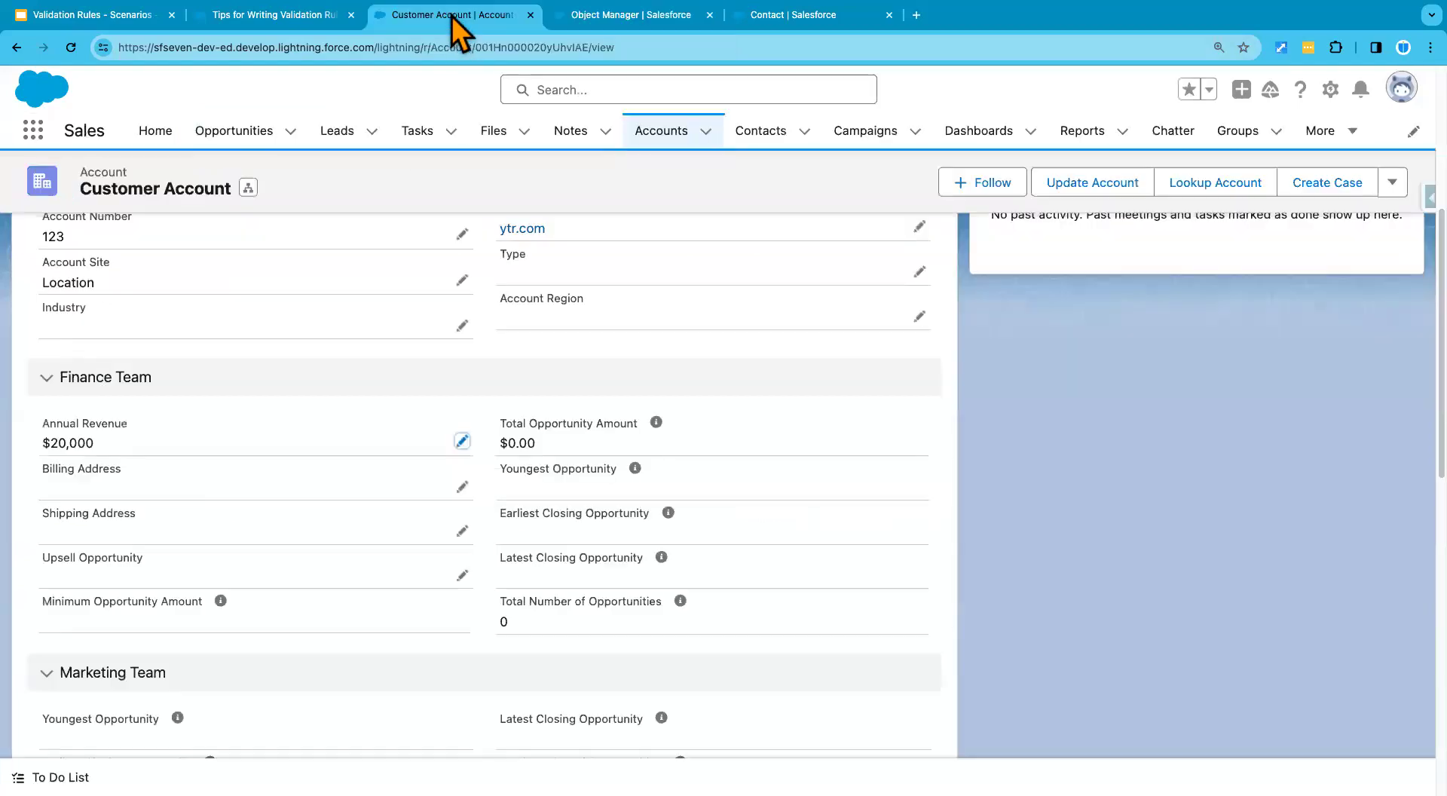
{"action": "left_click", "coordinate": [273, 19]}
{"action": "left_click", "coordinate": [414, 29]}
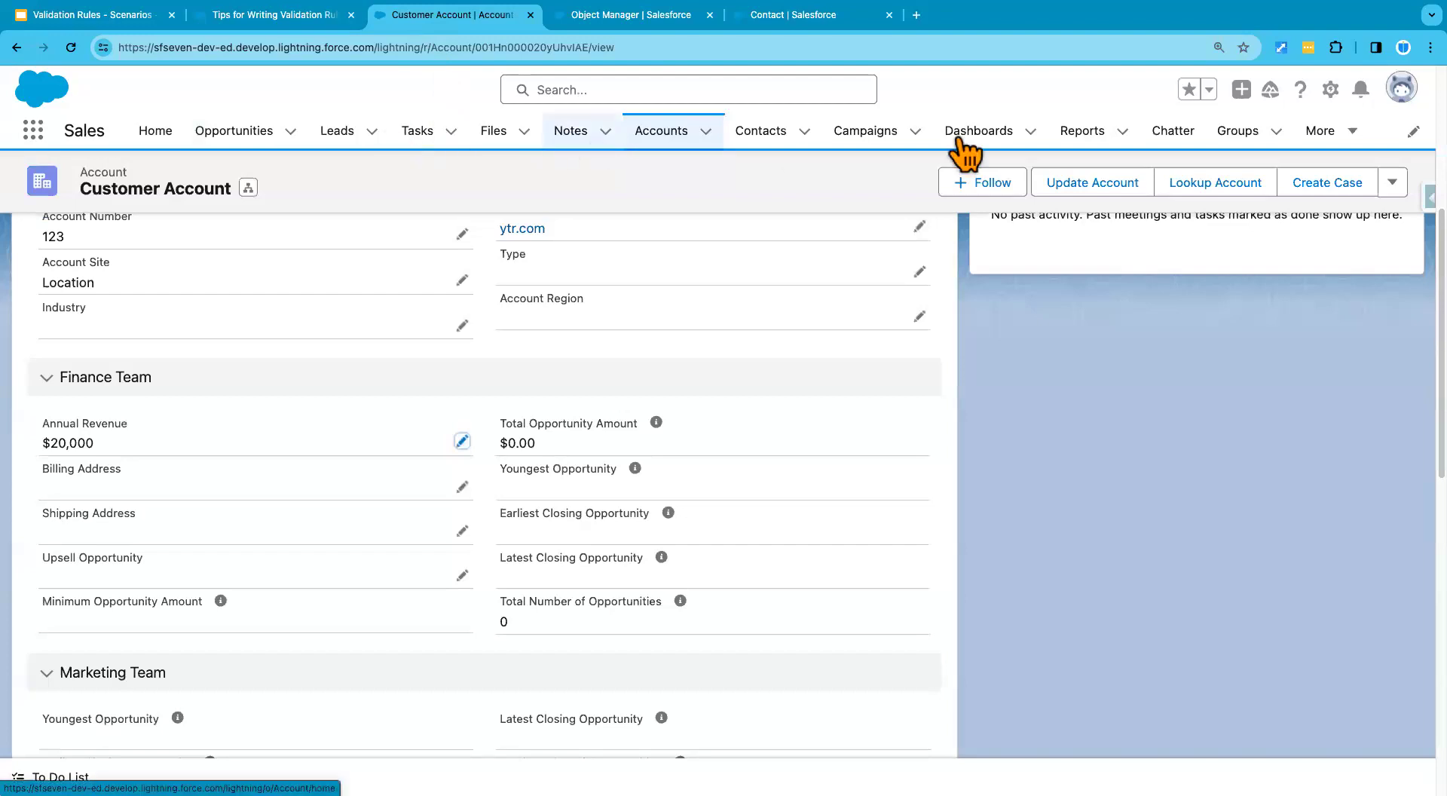
{"action": "left_click", "coordinate": [1357, 136]}
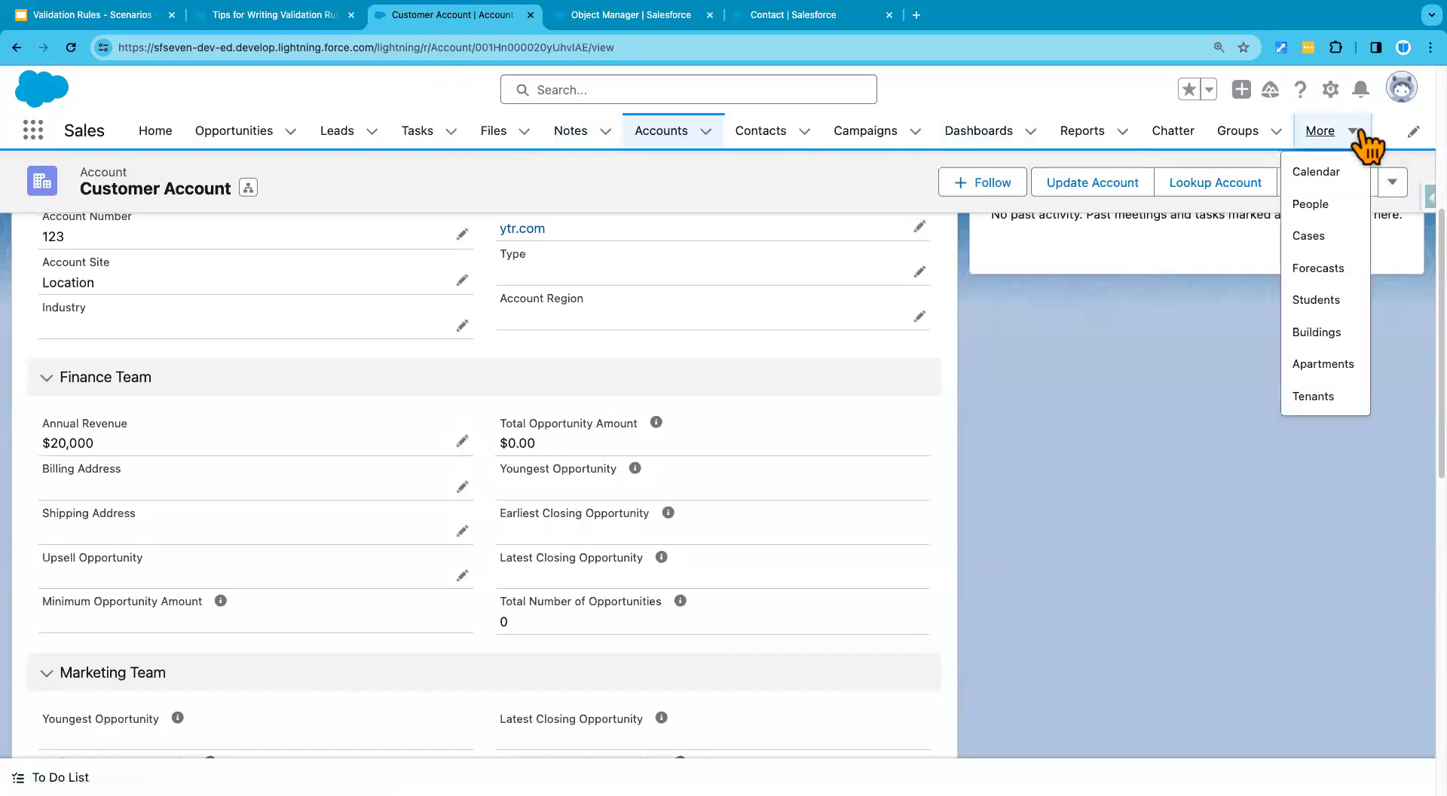
{"action": "left_click", "coordinate": [1320, 234]}
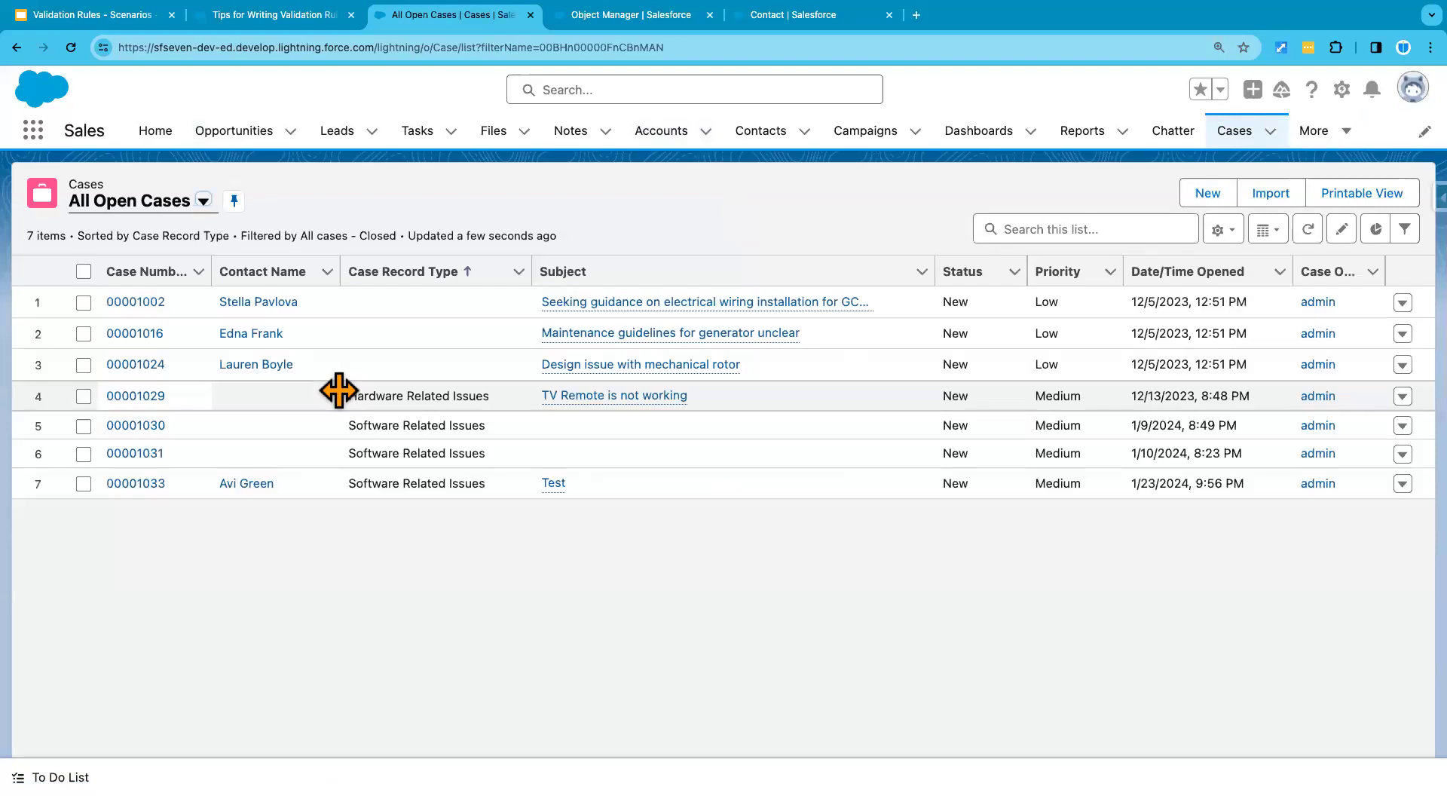
{"action": "left_click", "coordinate": [142, 309]}
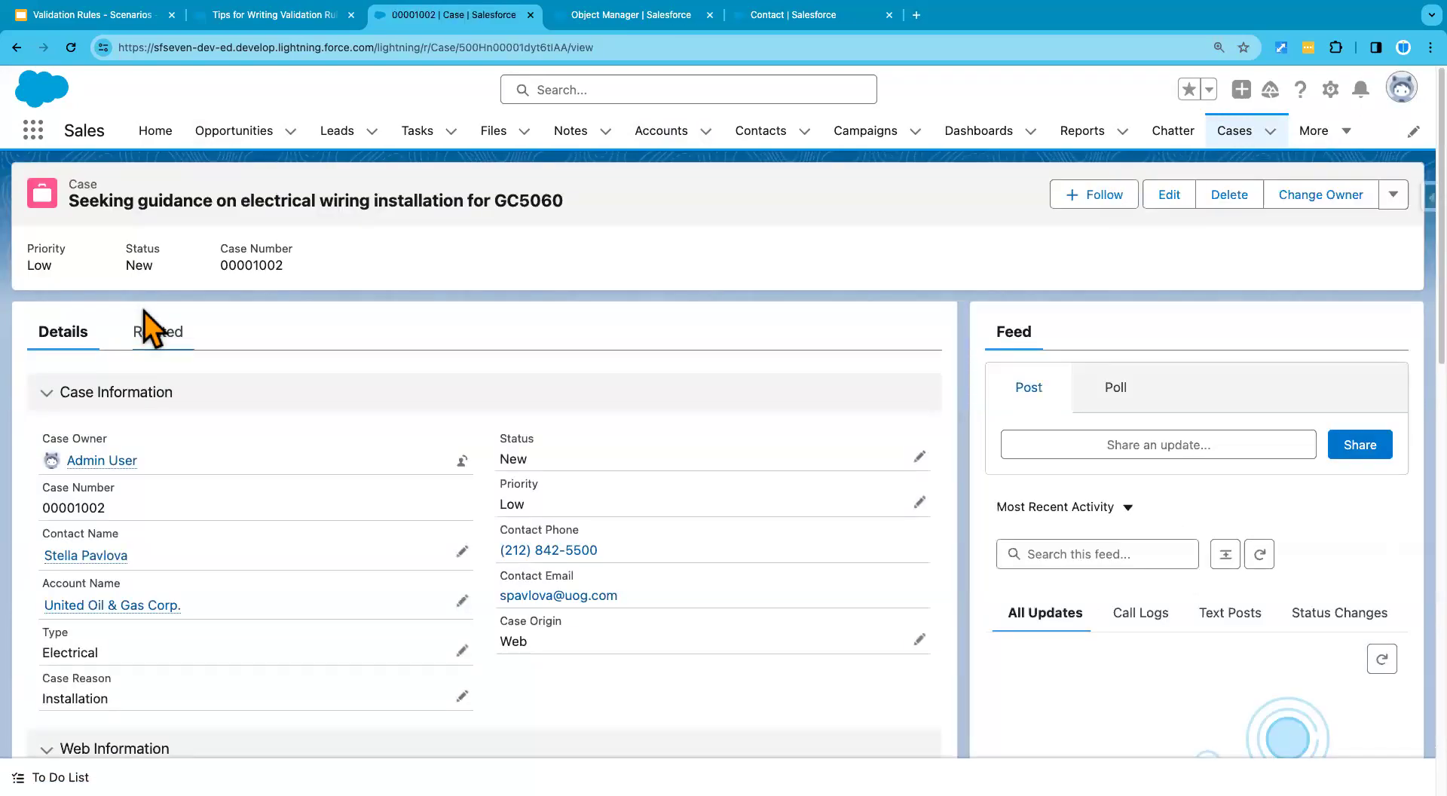
Edit the case and try to save it with the Description left blank.
{"action": "scroll", "coordinate": [315, 522], "scroll_direction": "down", "scroll_amount": 2}
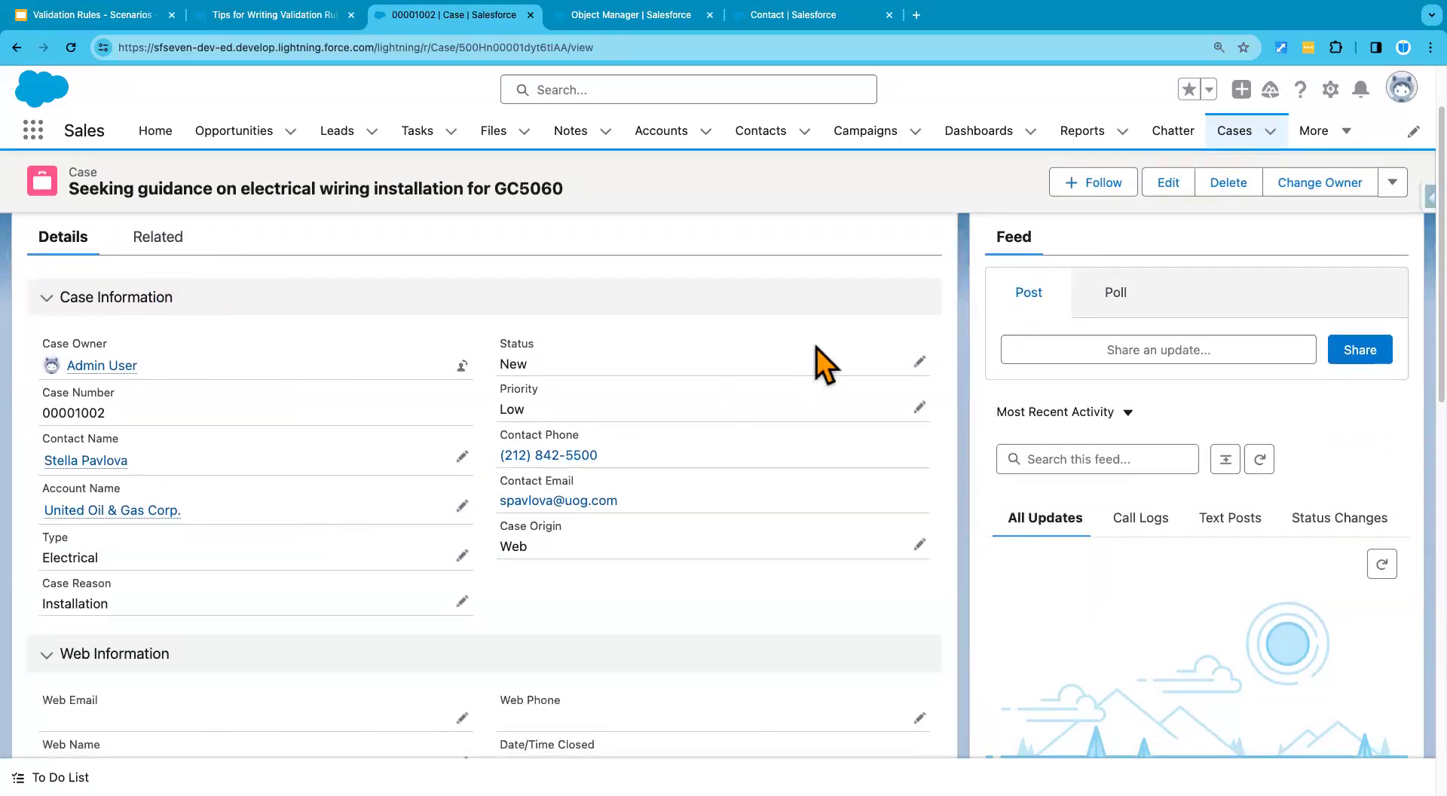
{"action": "left_click", "coordinate": [919, 362]}
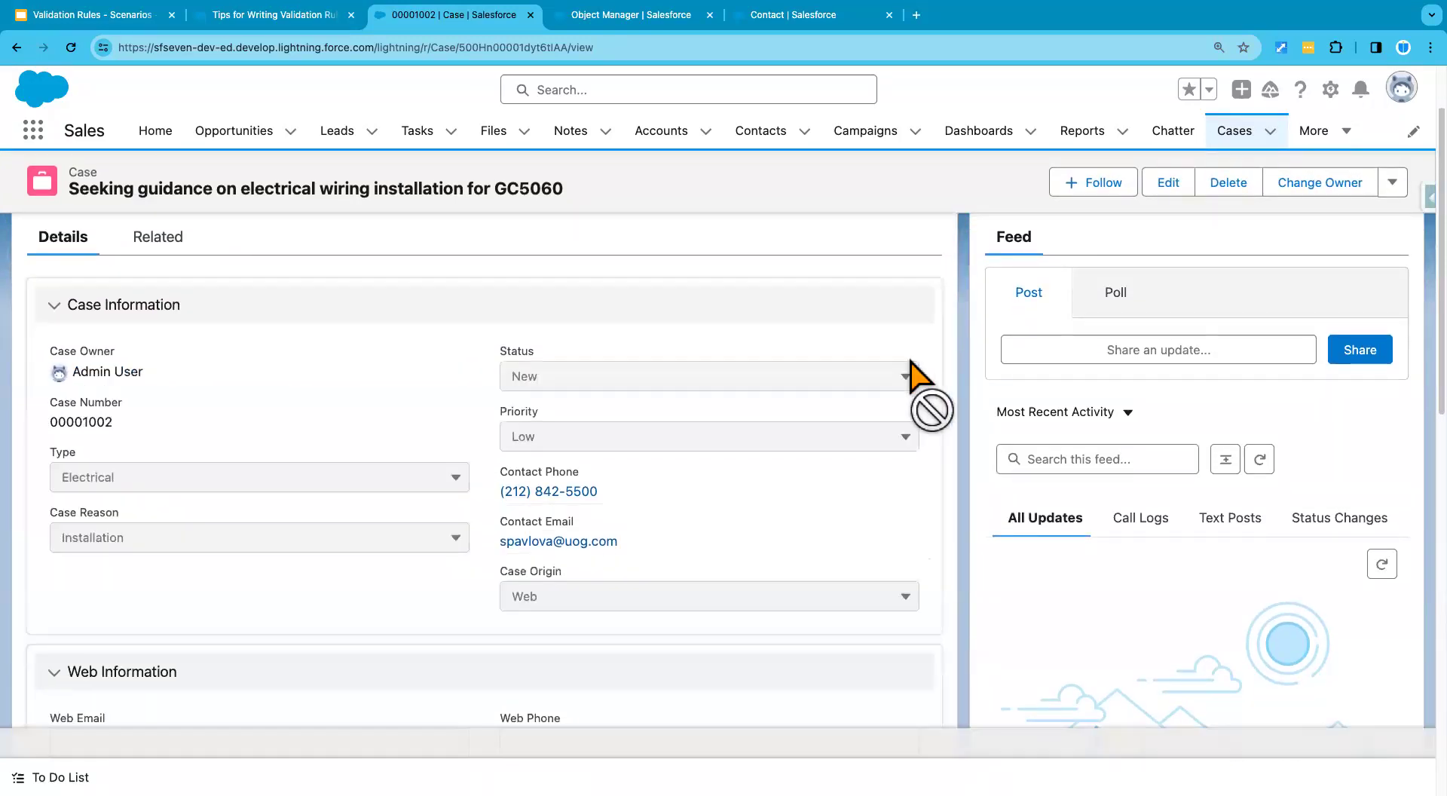
{"action": "scroll", "coordinate": [670, 562], "scroll_direction": "down", "scroll_amount": 1}
{"action": "scroll", "coordinate": [670, 563], "scroll_direction": "down", "scroll_amount": 3}
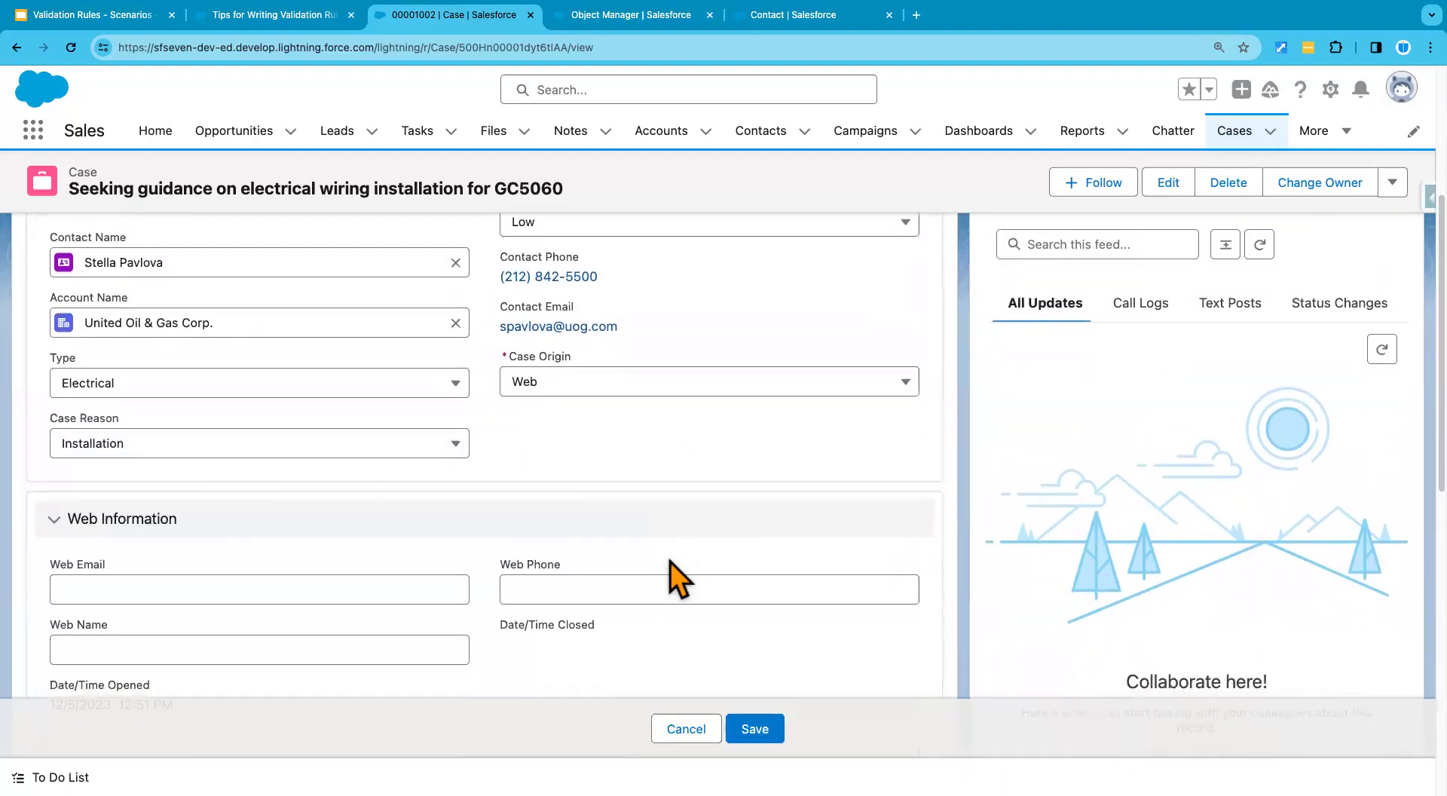
{"action": "left_click", "coordinate": [755, 738]}
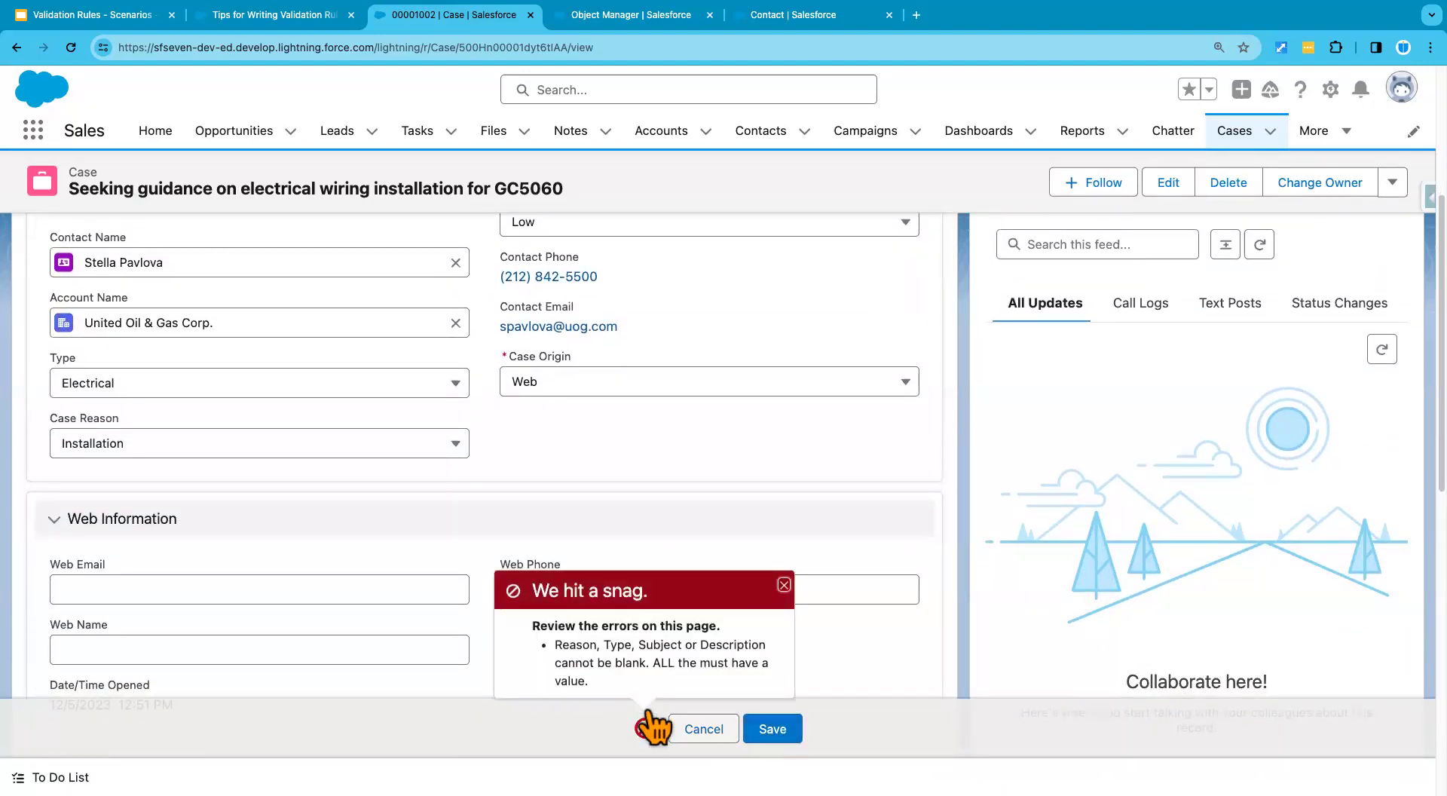
Read the validation error message and compare it with the case's Type and Case Reason fields.
{"action": "left_click_drag", "start_coordinate": [556, 644], "coordinate": [603, 680]}
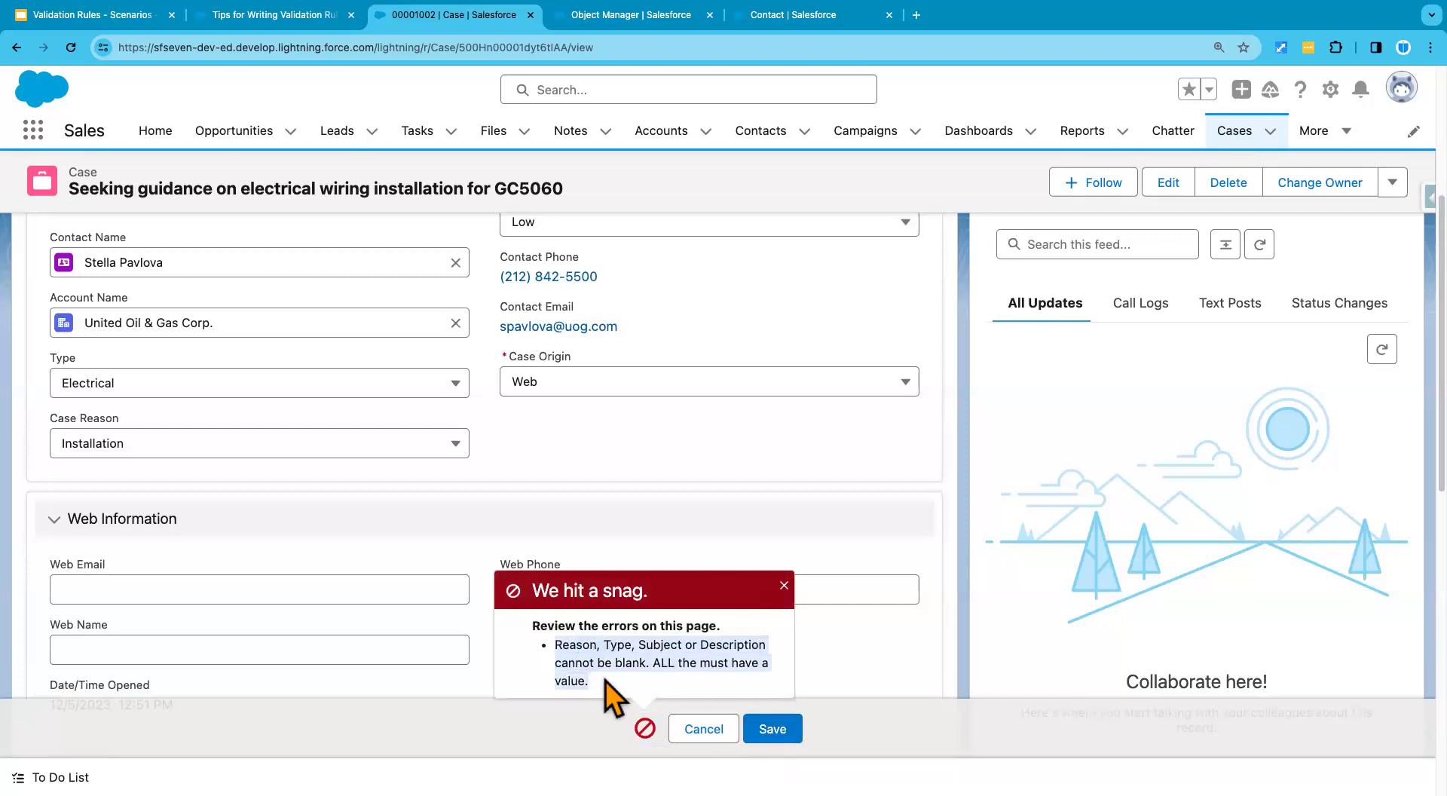
{"action": "double_click", "coordinate": [572, 648]}
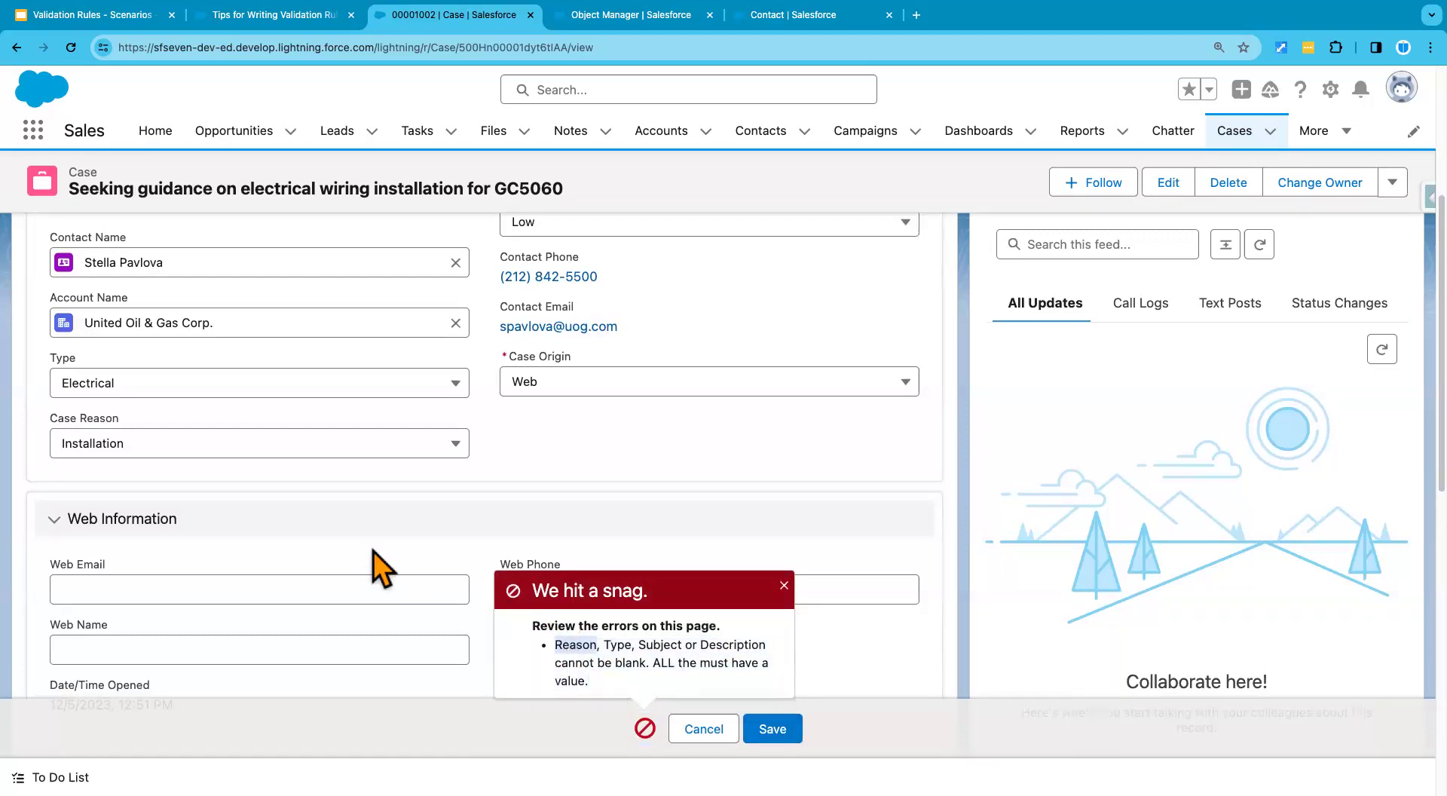
{"action": "scroll", "coordinate": [302, 550], "scroll_direction": "down", "scroll_amount": 1}
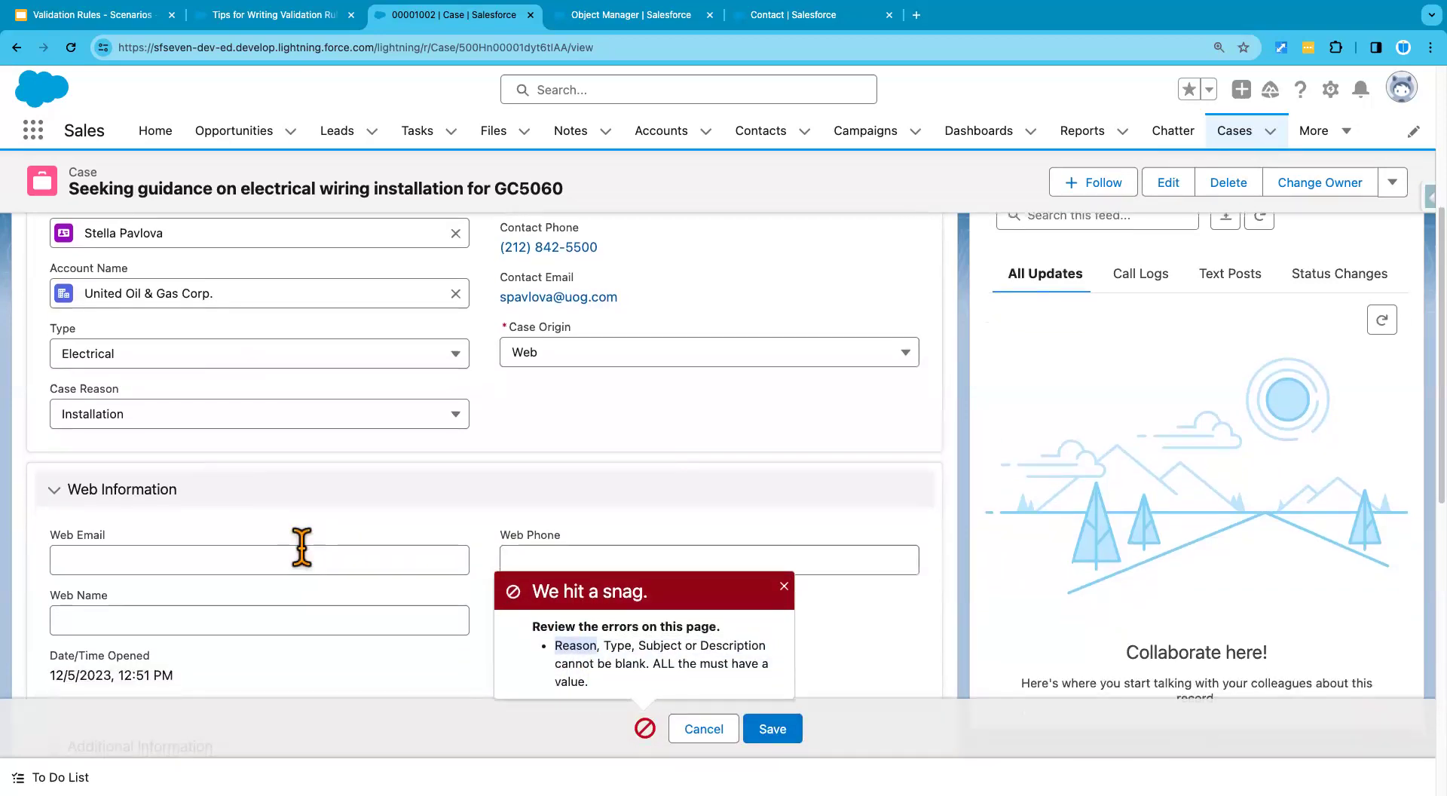
{"action": "scroll", "coordinate": [302, 547], "scroll_direction": "down", "scroll_amount": 1}
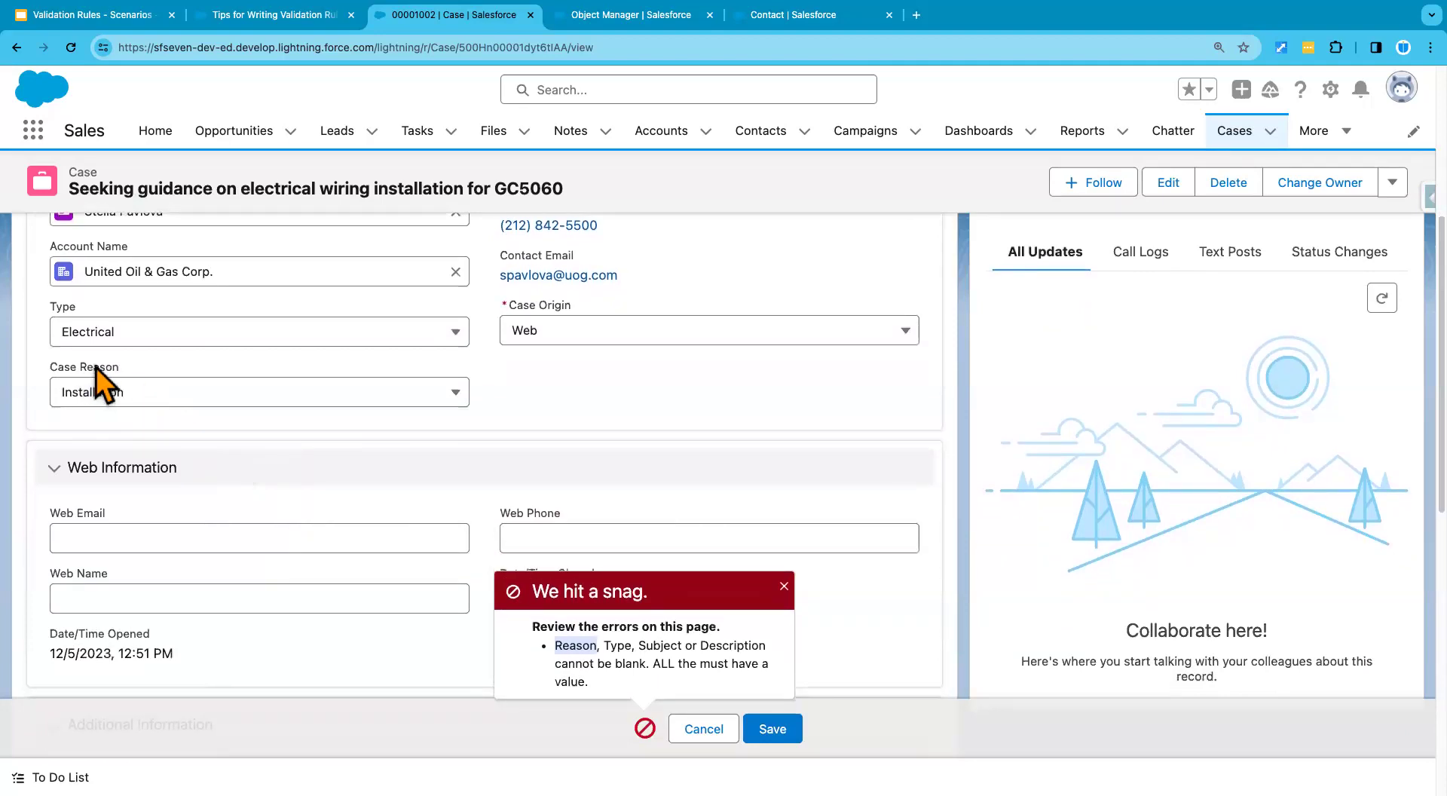
{"action": "left_click", "coordinate": [139, 395]}
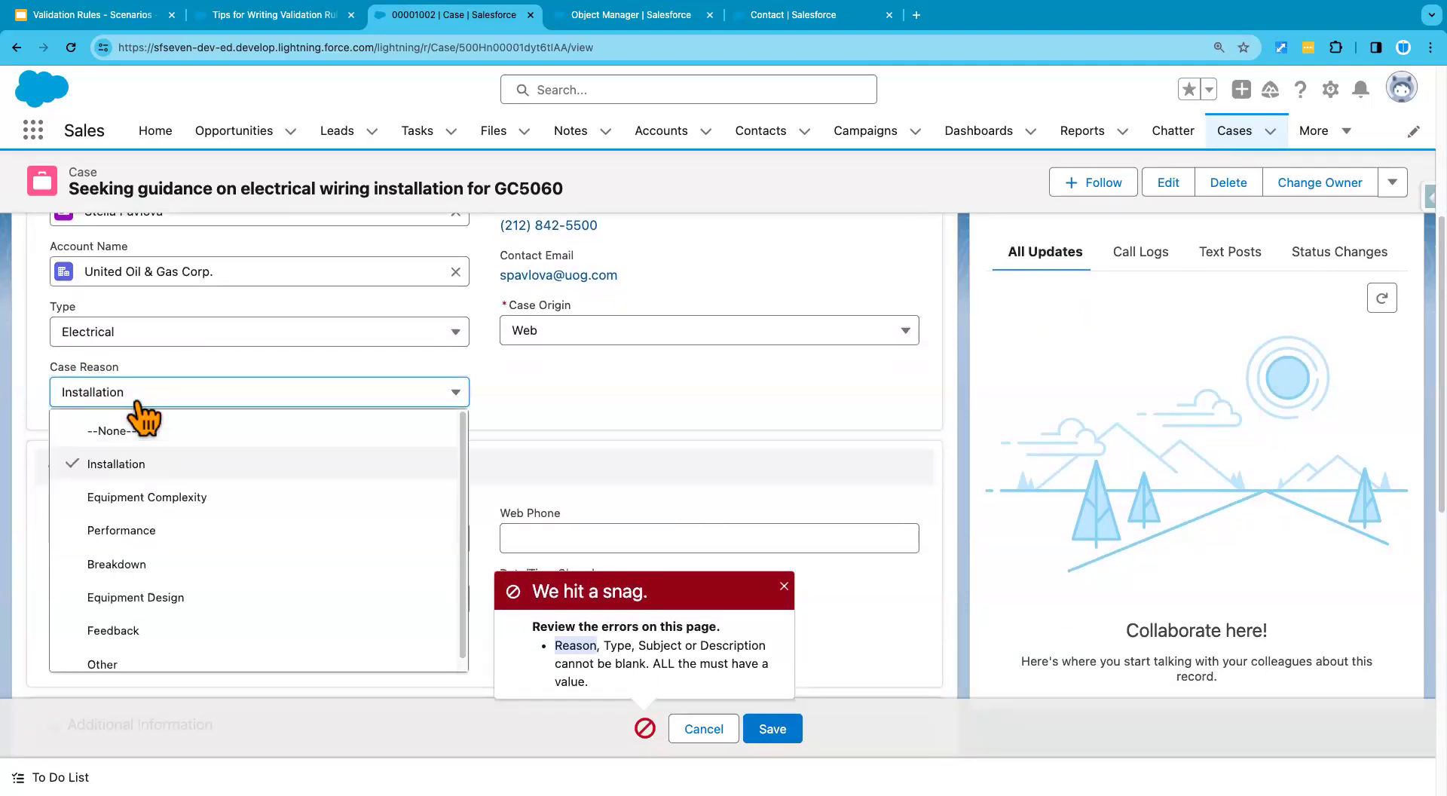
{"action": "left_click", "coordinate": [159, 368]}
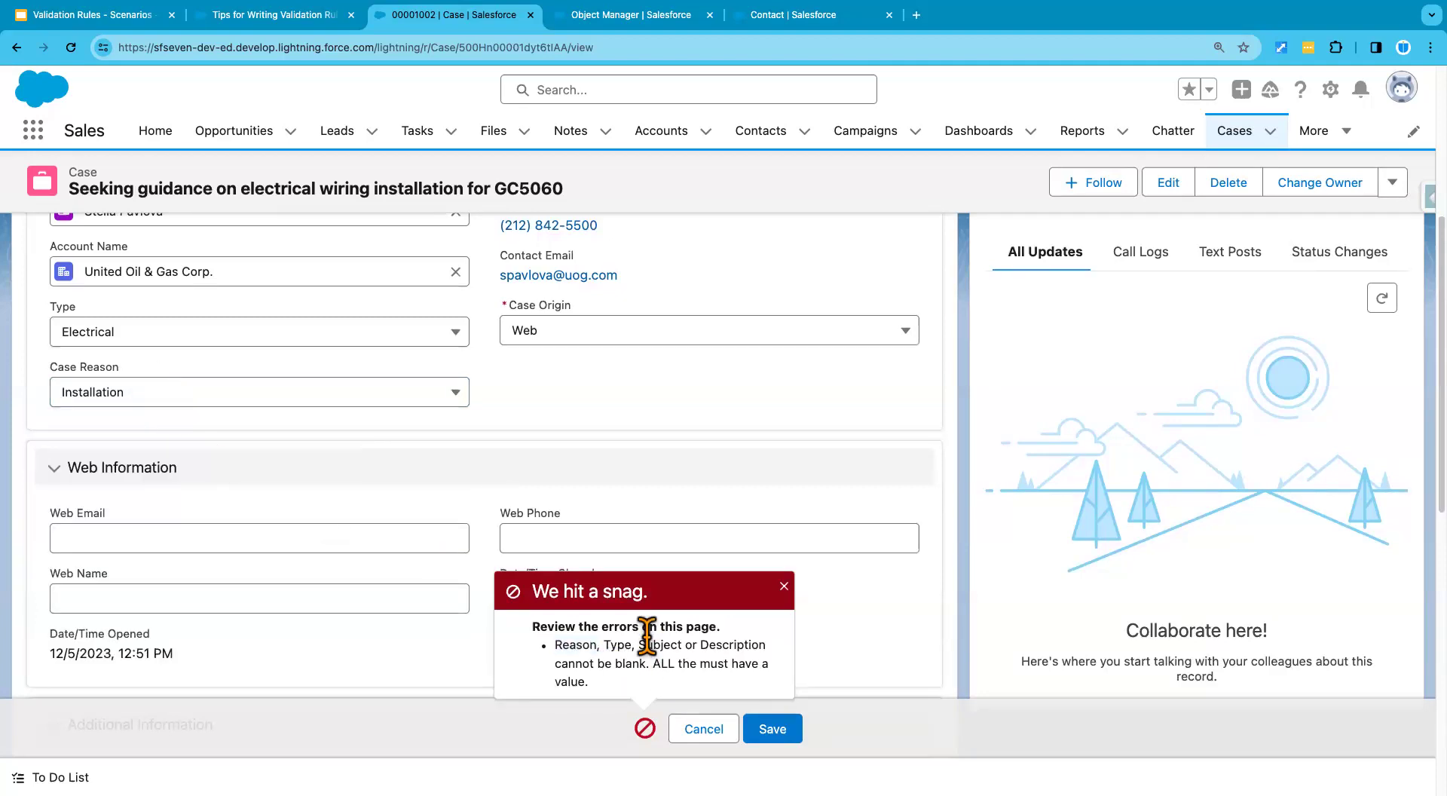
Dismiss the error and check the Type, Case Reason, Subject and Description fields for a blank value.
{"action": "scroll", "coordinate": [653, 468], "scroll_direction": "down", "scroll_amount": 3}
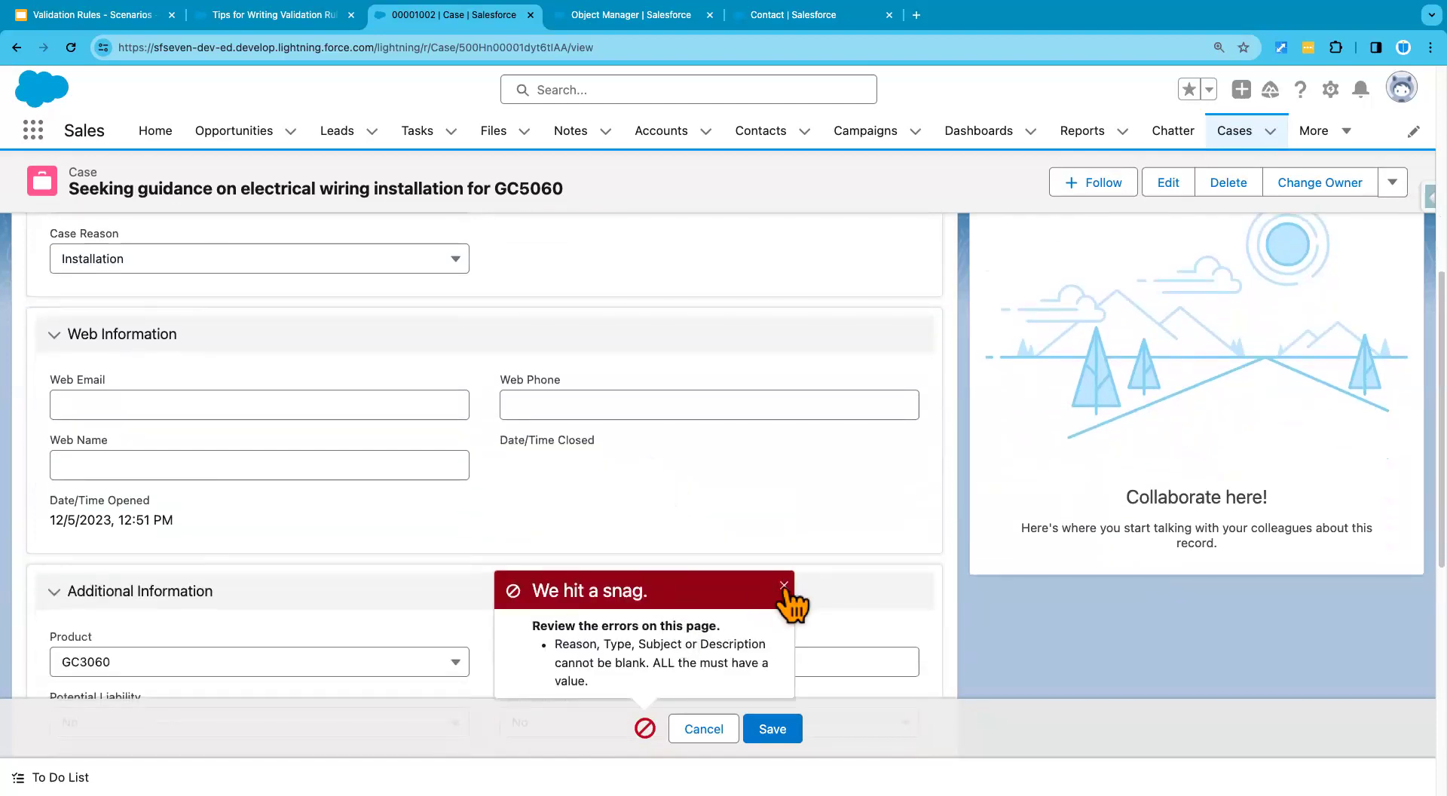
{"action": "left_click", "coordinate": [783, 593]}
{"action": "scroll", "coordinate": [693, 544], "scroll_direction": "down", "scroll_amount": 2}
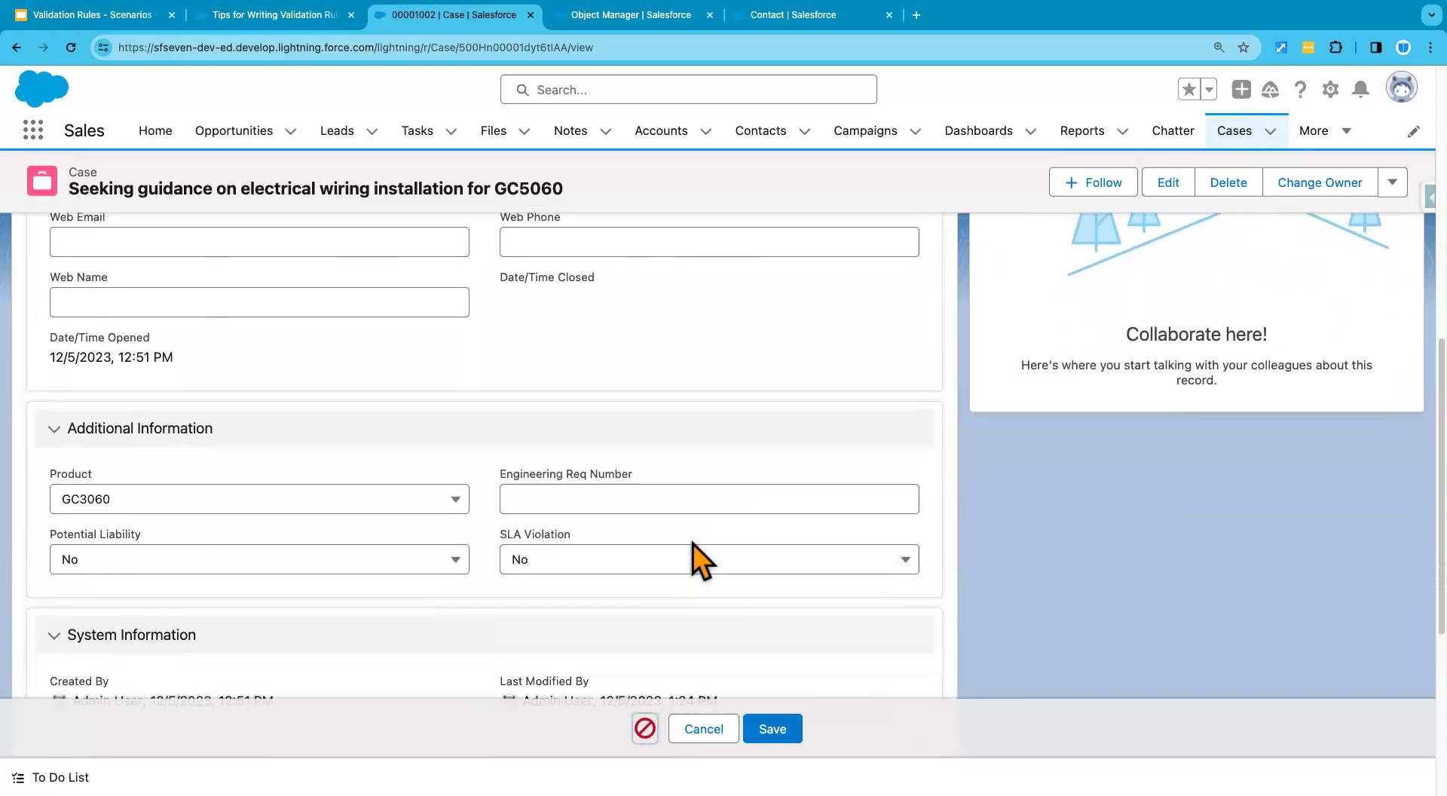
{"action": "scroll", "coordinate": [693, 544], "scroll_direction": "up", "scroll_amount": 5}
{"action": "scroll", "coordinate": [694, 555], "scroll_direction": "up", "scroll_amount": 2}
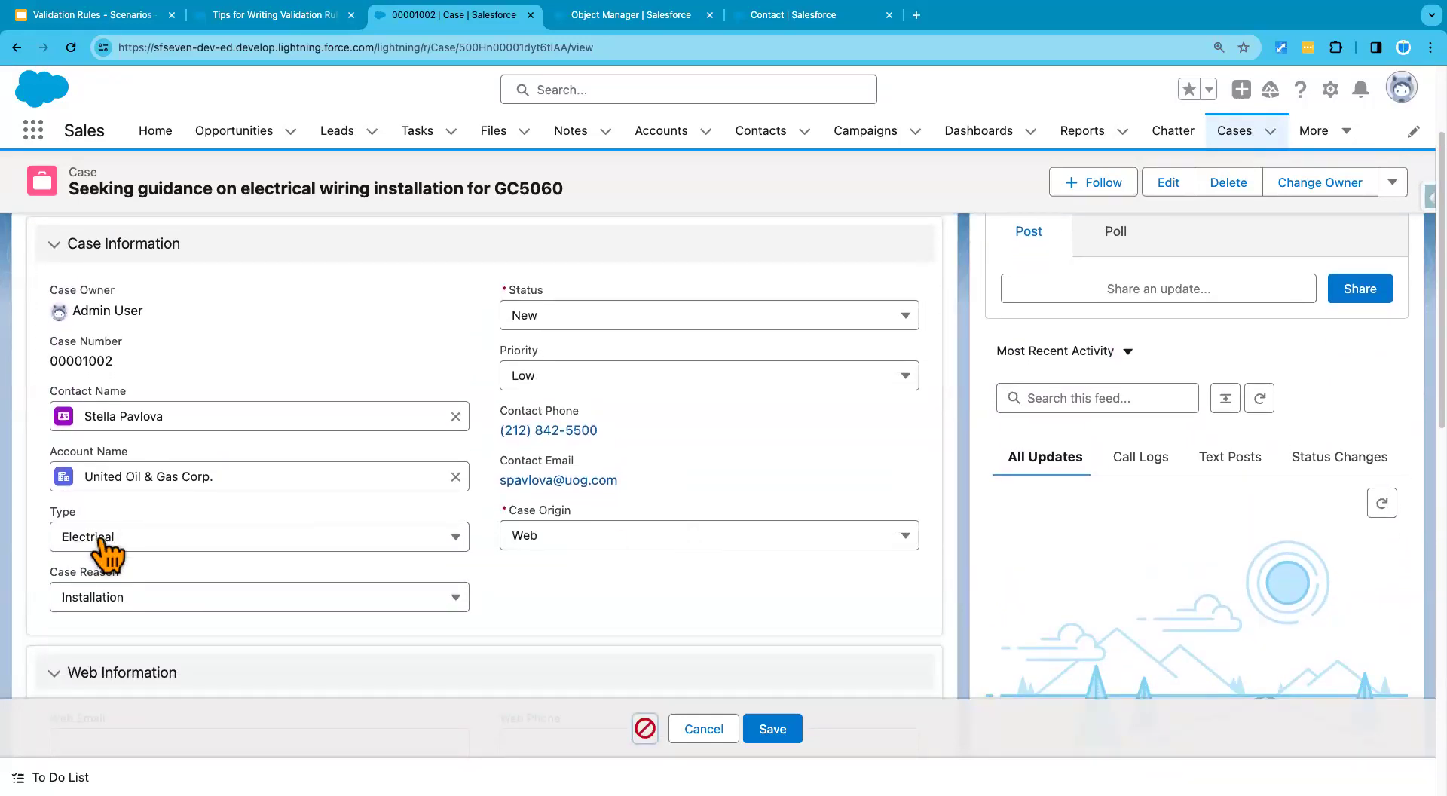
{"action": "scroll", "coordinate": [639, 605], "scroll_direction": "down", "scroll_amount": 10}
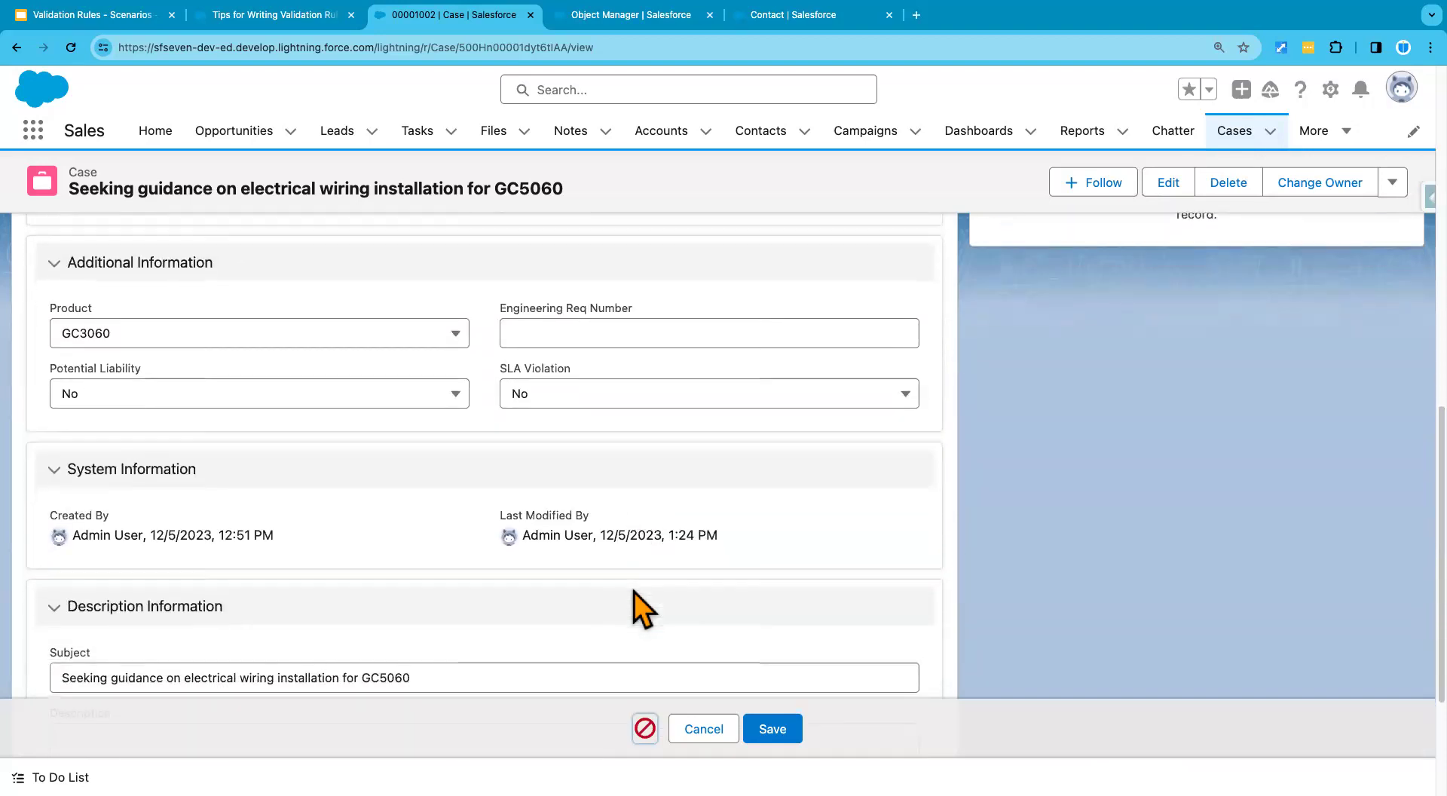
{"action": "scroll", "coordinate": [639, 605], "scroll_direction": "down", "scroll_amount": 3}
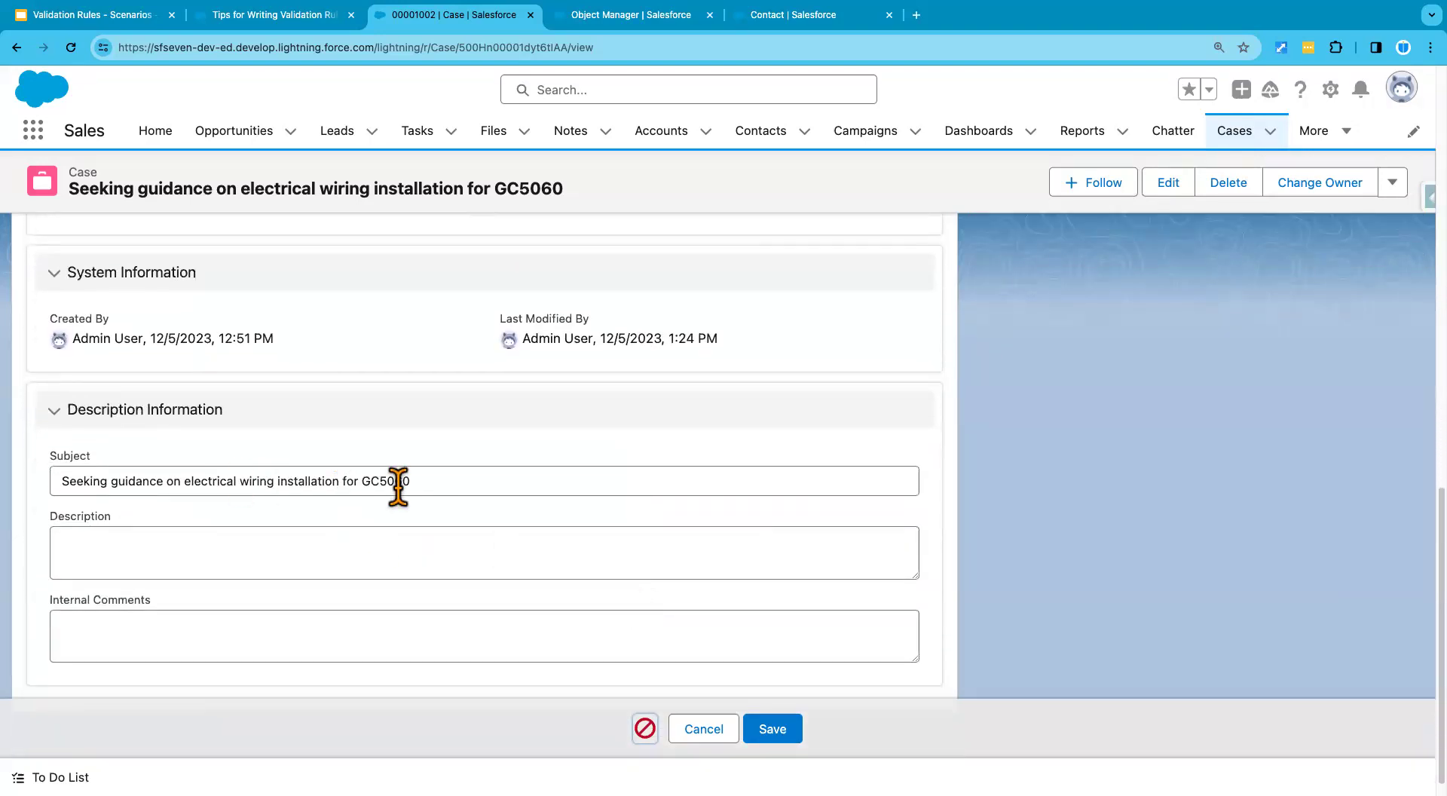
{"action": "left_click_drag", "start_coordinate": [432, 482], "coordinate": [53, 475]}
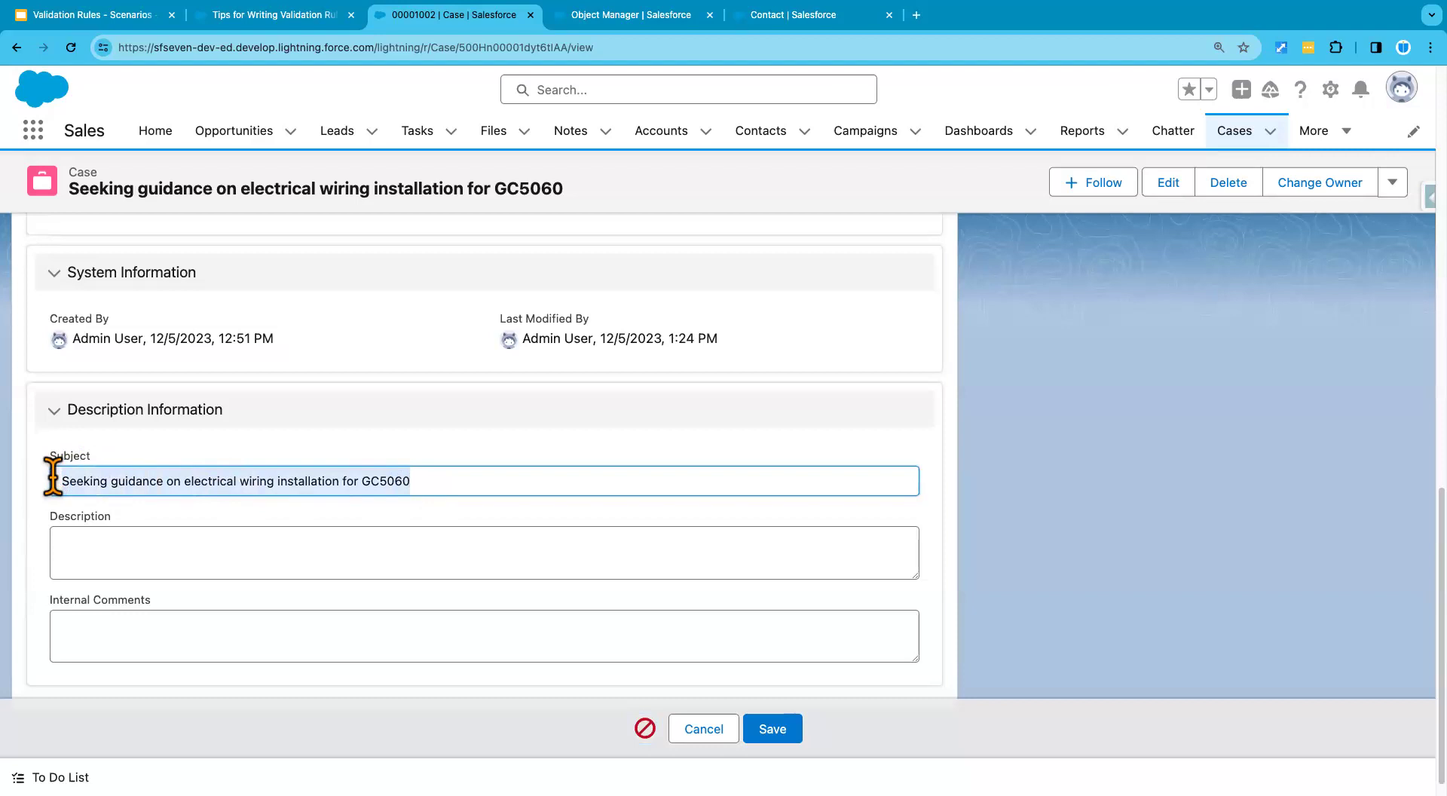
{"action": "left_click", "coordinate": [83, 542]}
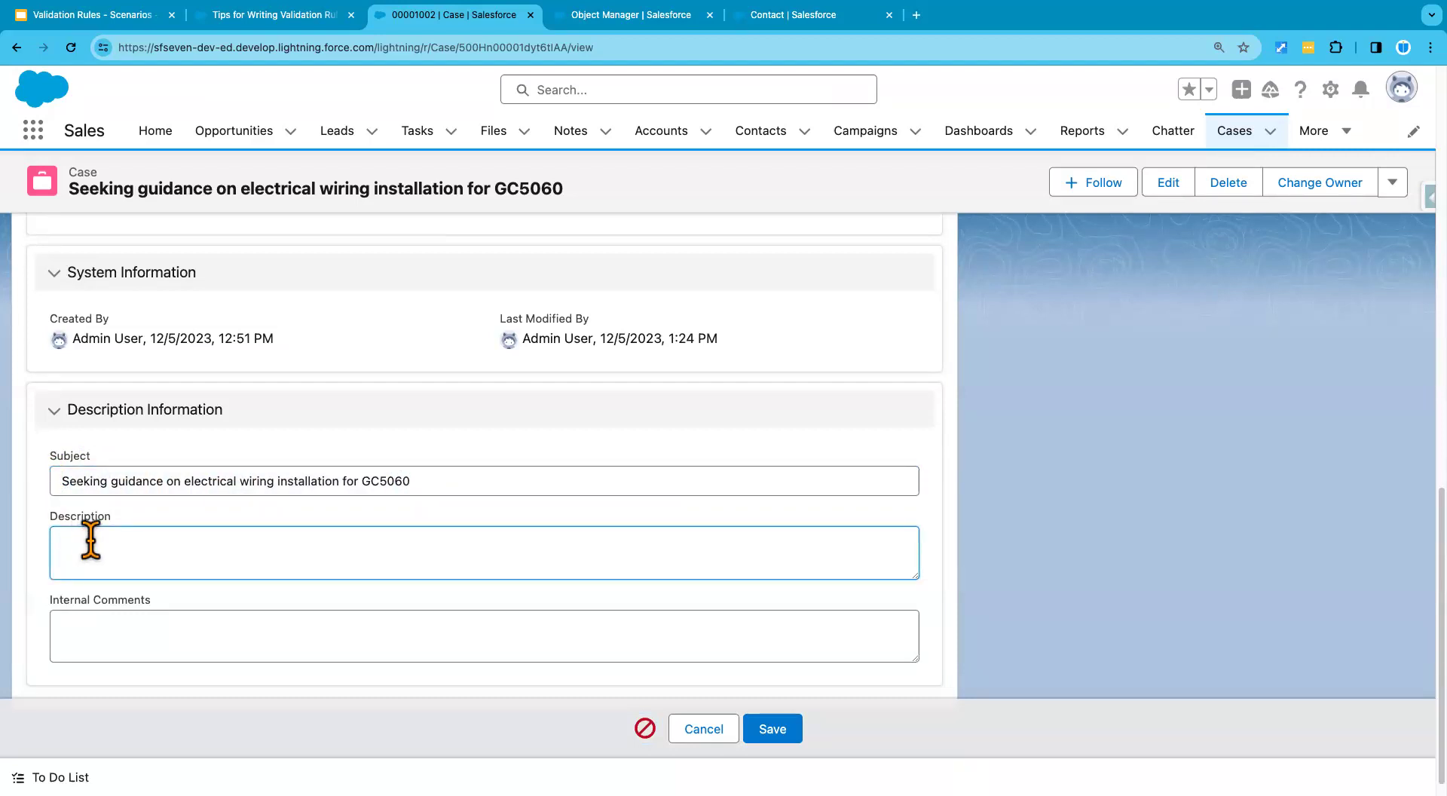
Copy the Subject text "Seeking guidance on electrical wiring installation for GC5060" into the Description and save the case.
{"action": "left_click_drag", "start_coordinate": [420, 478], "coordinate": [54, 481]}
{"action": "key", "text": "ctrl+c"}
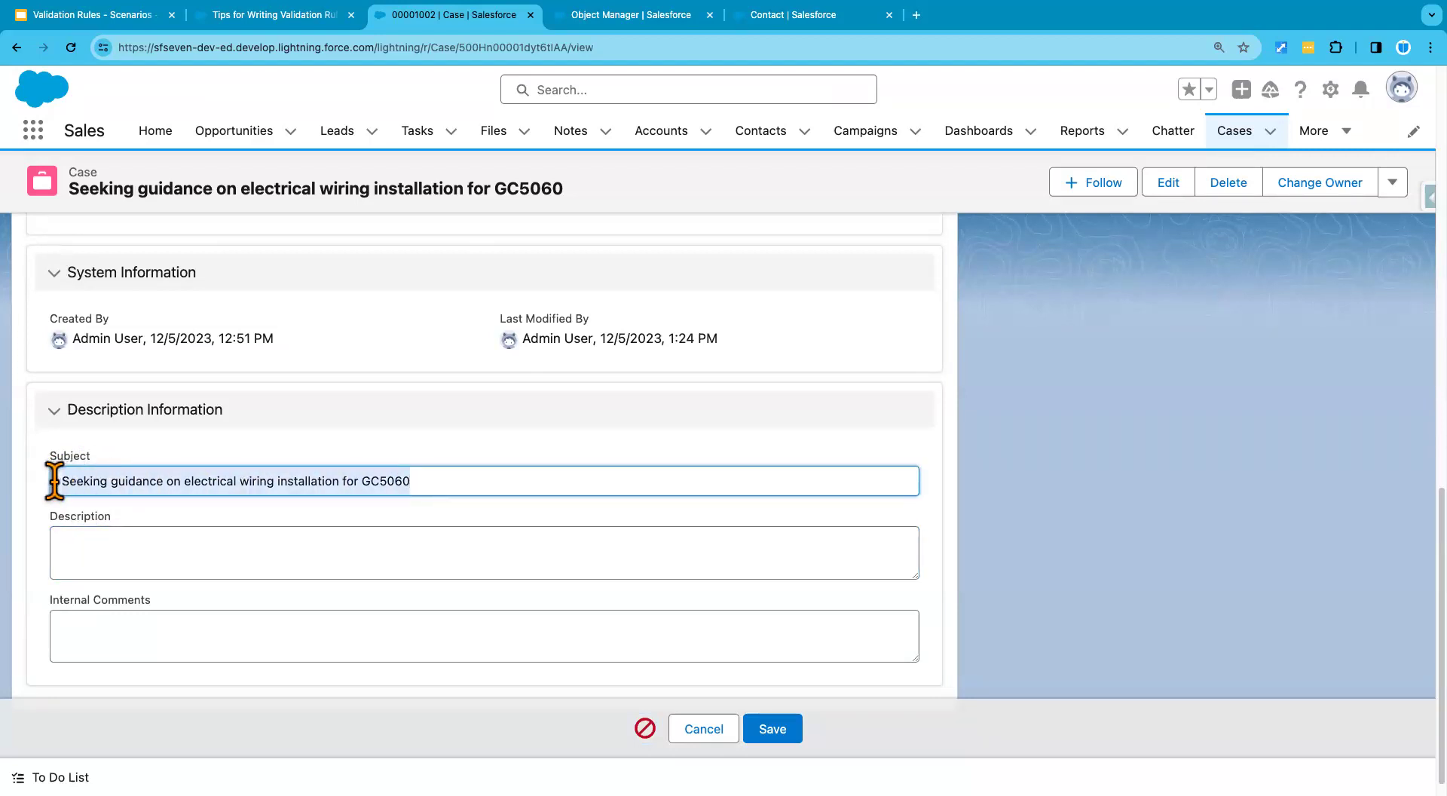
{"action": "left_click", "coordinate": [87, 550]}
{"action": "key", "text": "ctrl+v"}
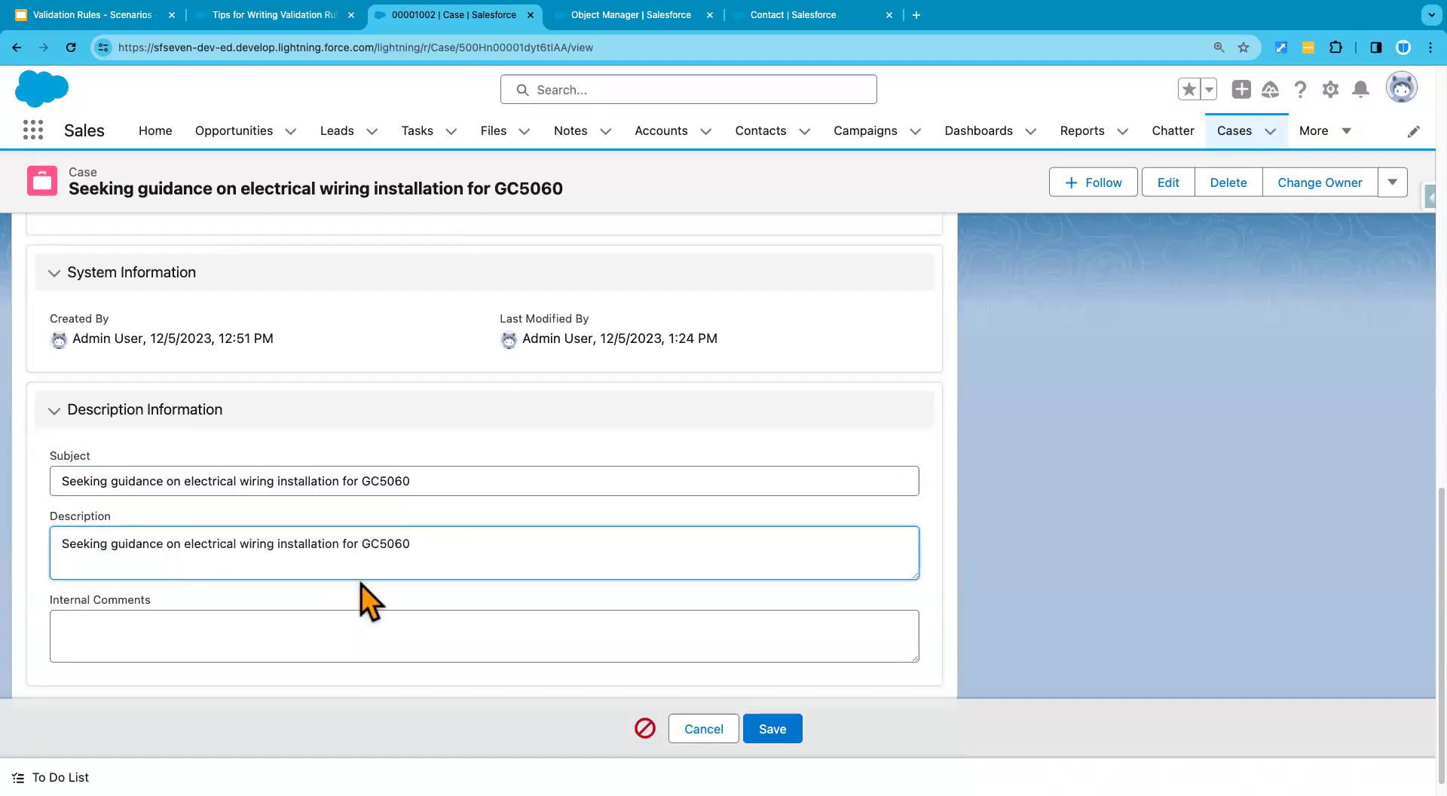
{"action": "left_click", "coordinate": [772, 729]}
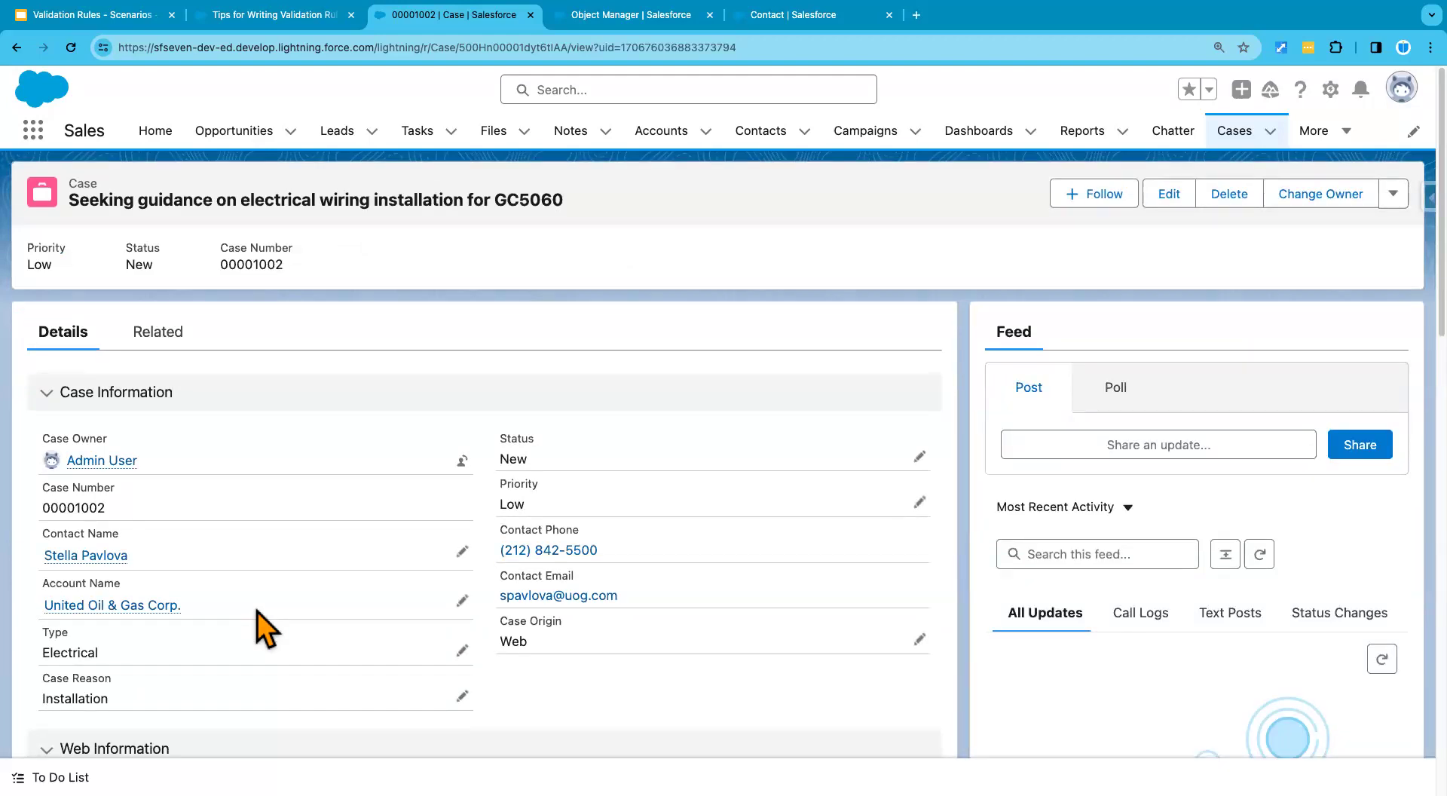
Edit the case, set Type to --None--, try to save it, and close the error message.
{"action": "left_click", "coordinate": [462, 649]}
{"action": "scroll", "coordinate": [375, 608], "scroll_direction": "down", "scroll_amount": 5}
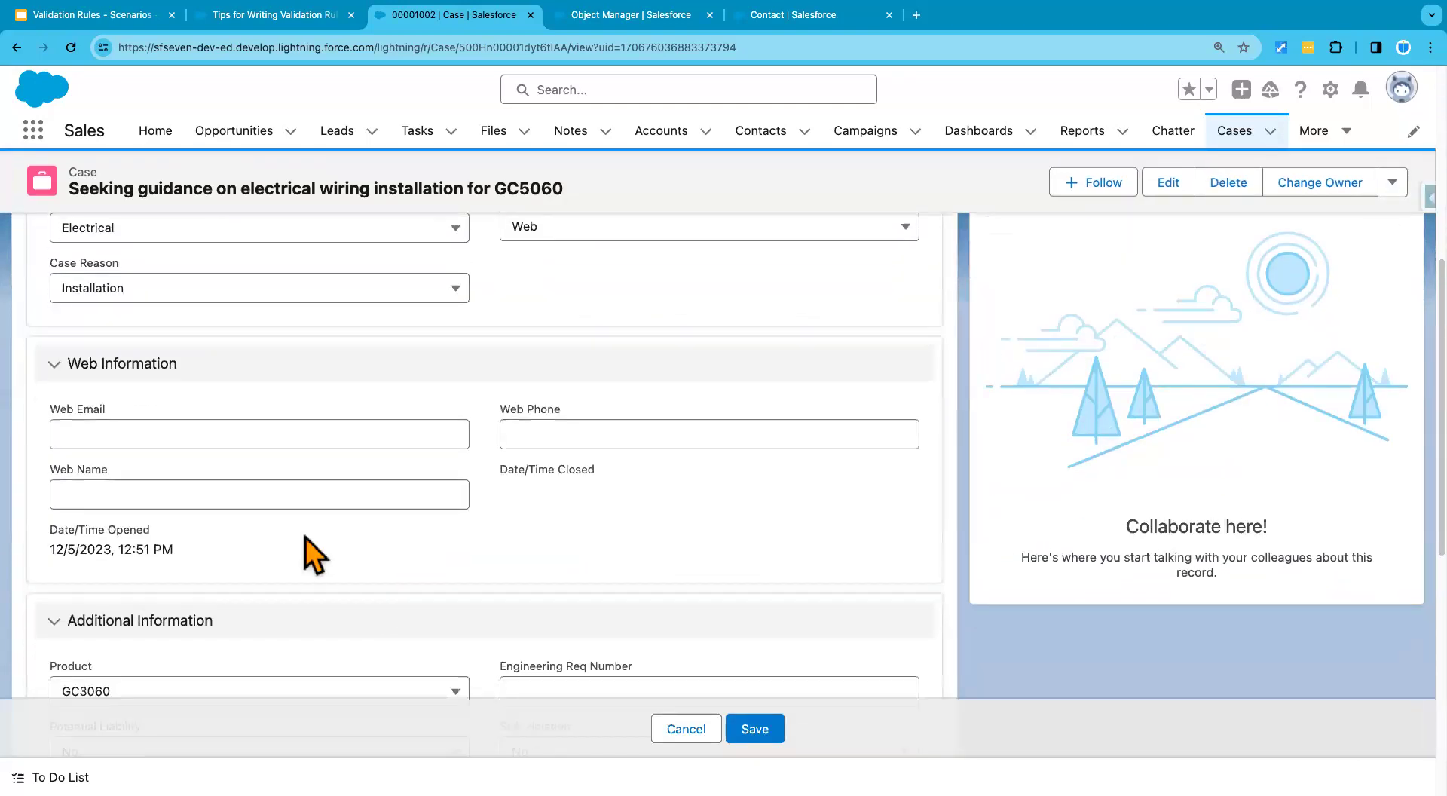
{"action": "left_click", "coordinate": [232, 335]}
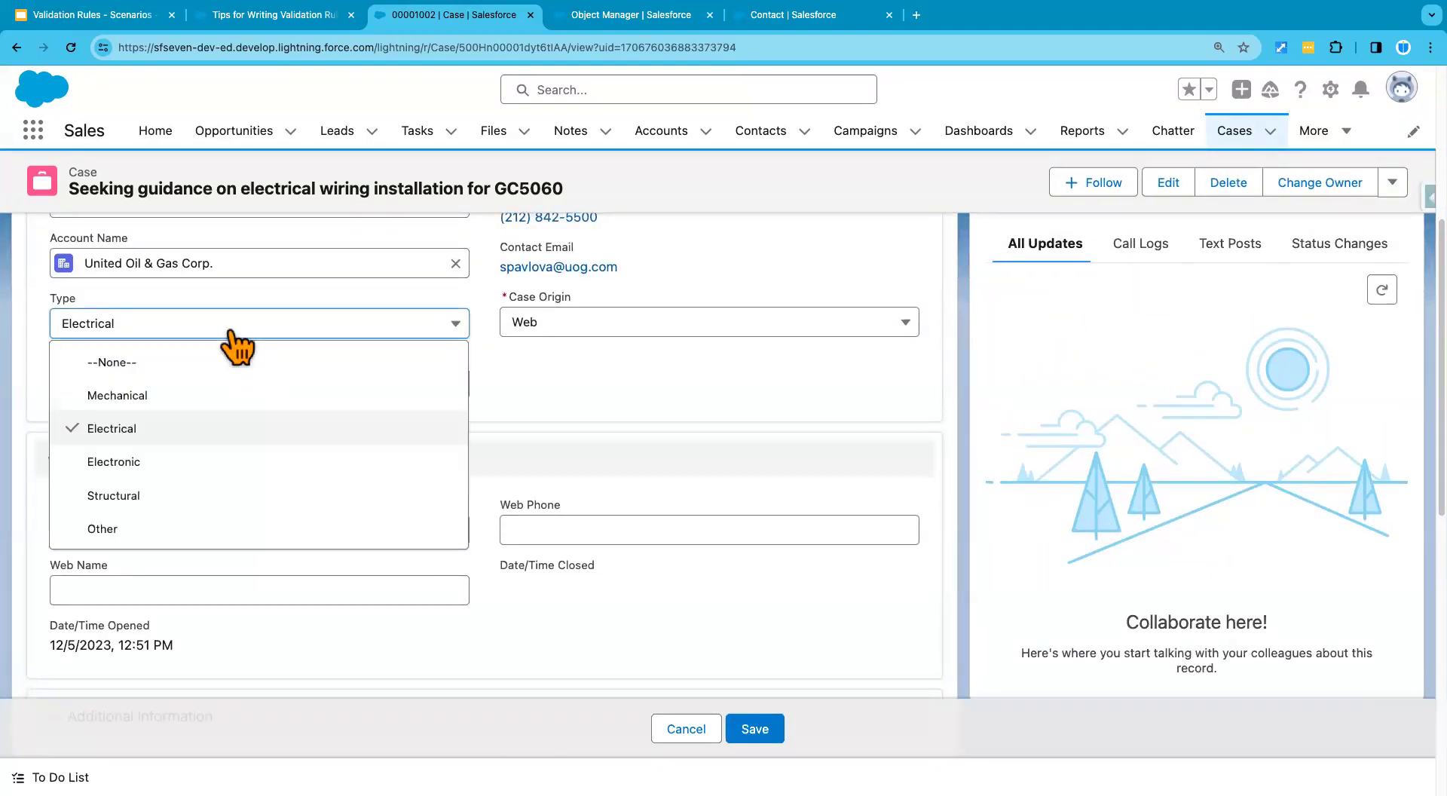
{"action": "left_click", "coordinate": [189, 360]}
{"action": "left_click", "coordinate": [757, 731]}
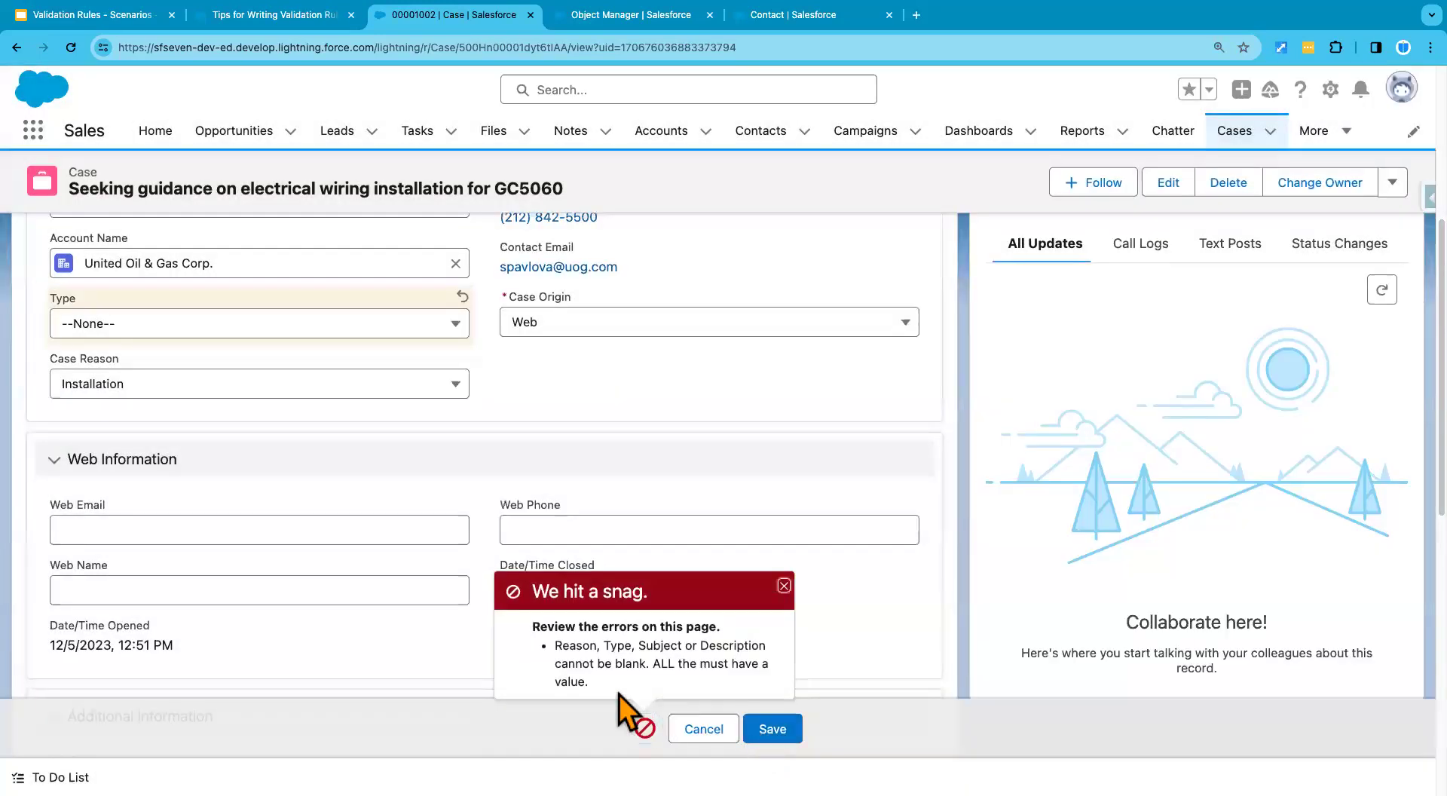
{"action": "left_click", "coordinate": [784, 585]}
Set Type back to Electrical, try to save with Case Reason set to --None--, and discard the edits.
{"action": "left_click", "coordinate": [247, 332]}
{"action": "left_click", "coordinate": [208, 428]}
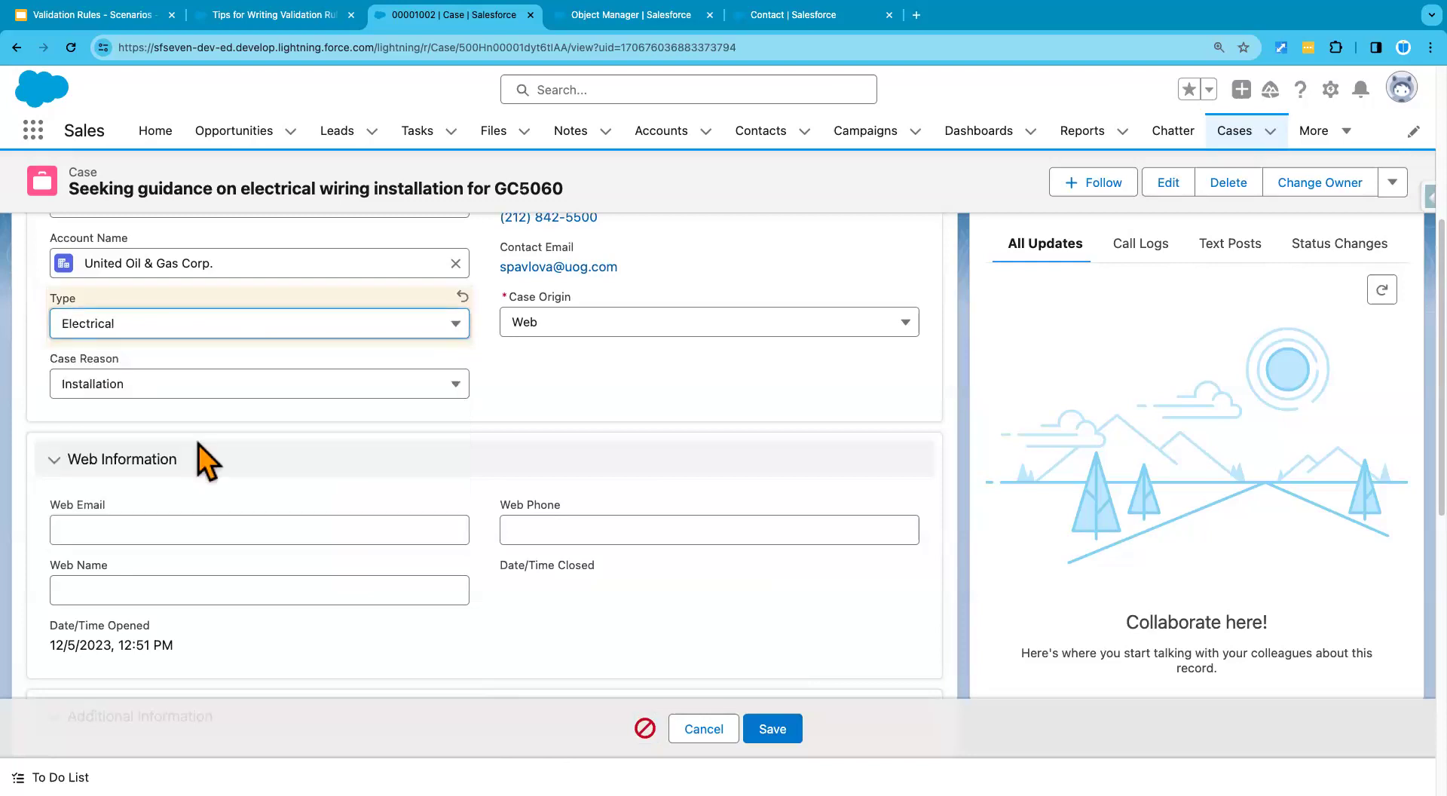
{"action": "left_click", "coordinate": [169, 388]}
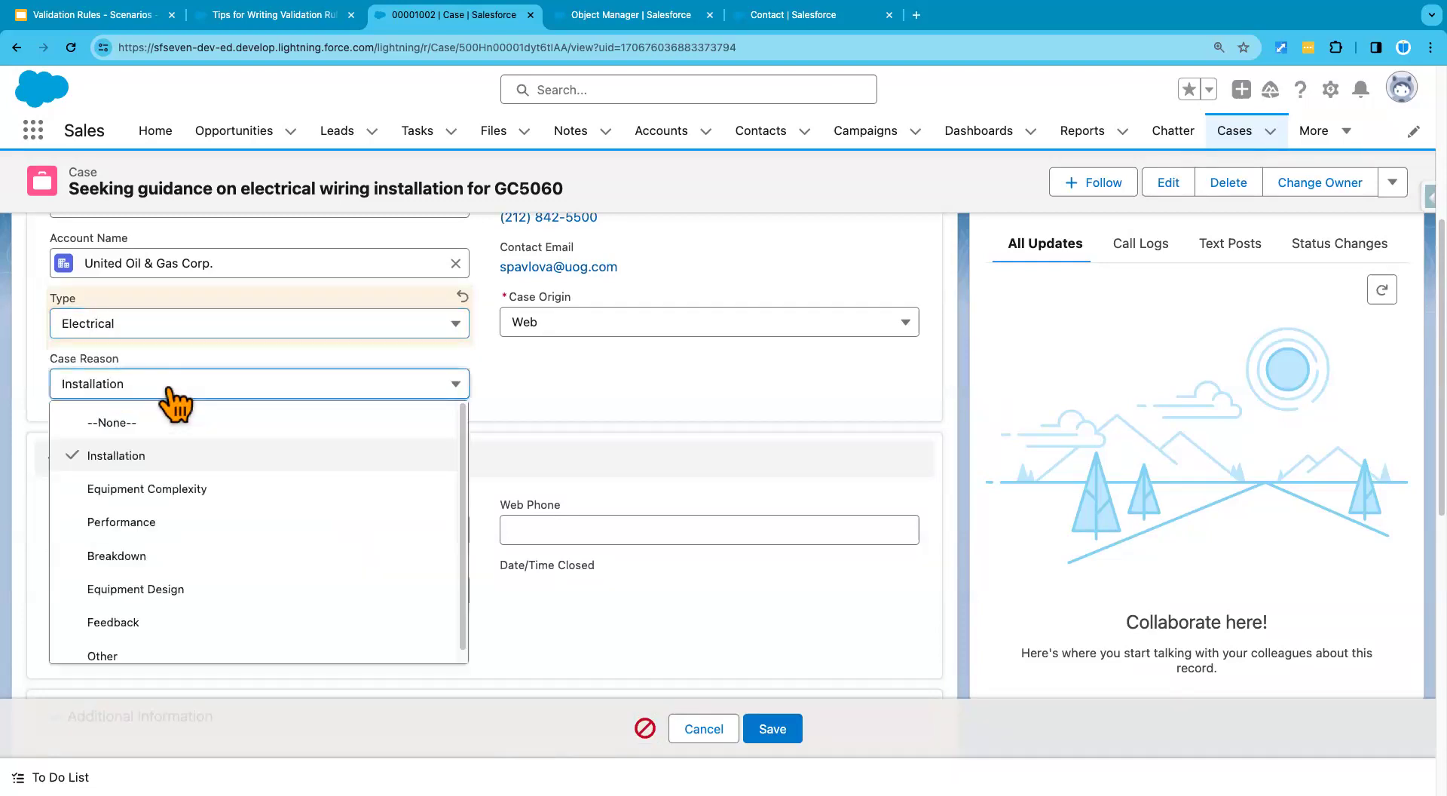
{"action": "left_click", "coordinate": [155, 426]}
{"action": "left_click", "coordinate": [789, 742]}
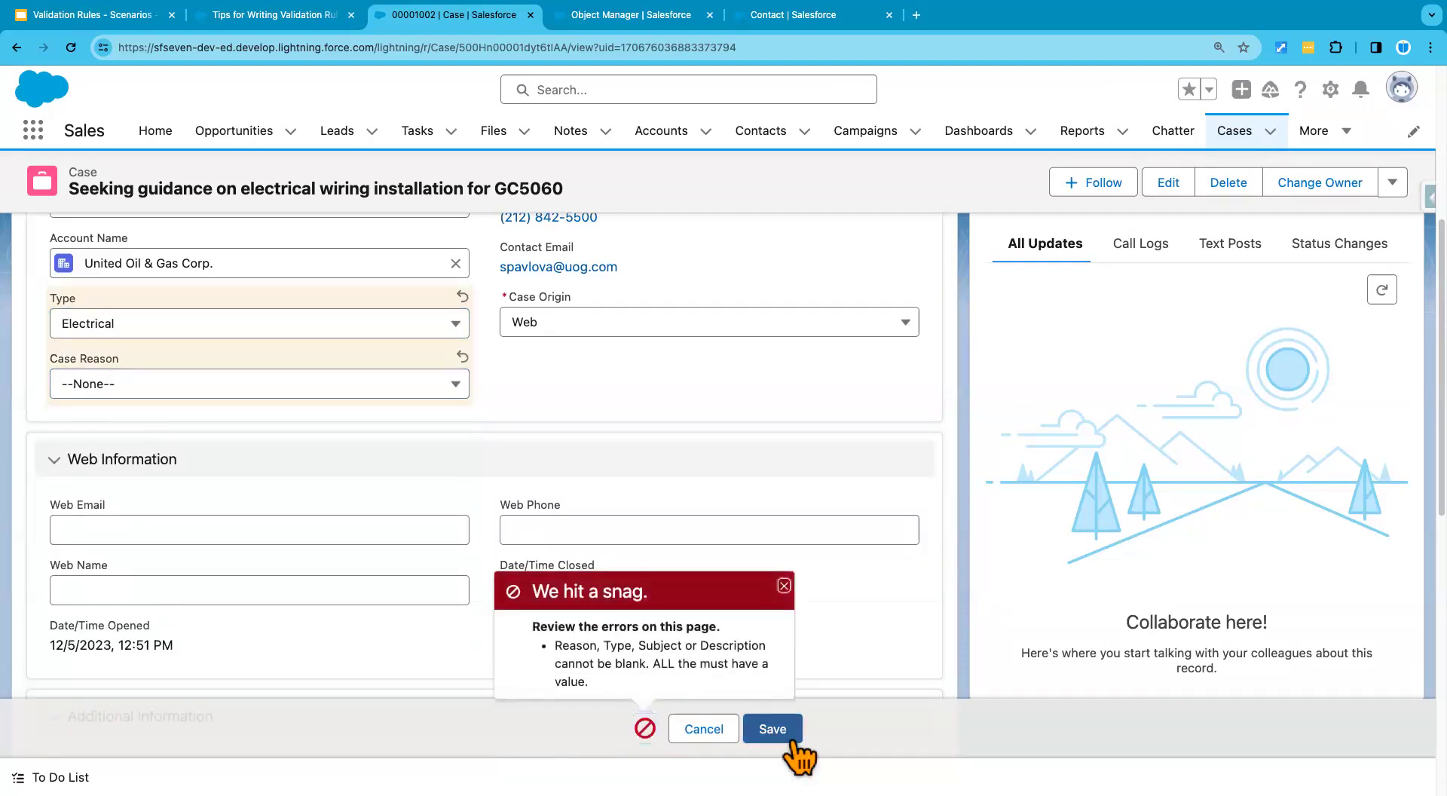
{"action": "left_click", "coordinate": [784, 585]}
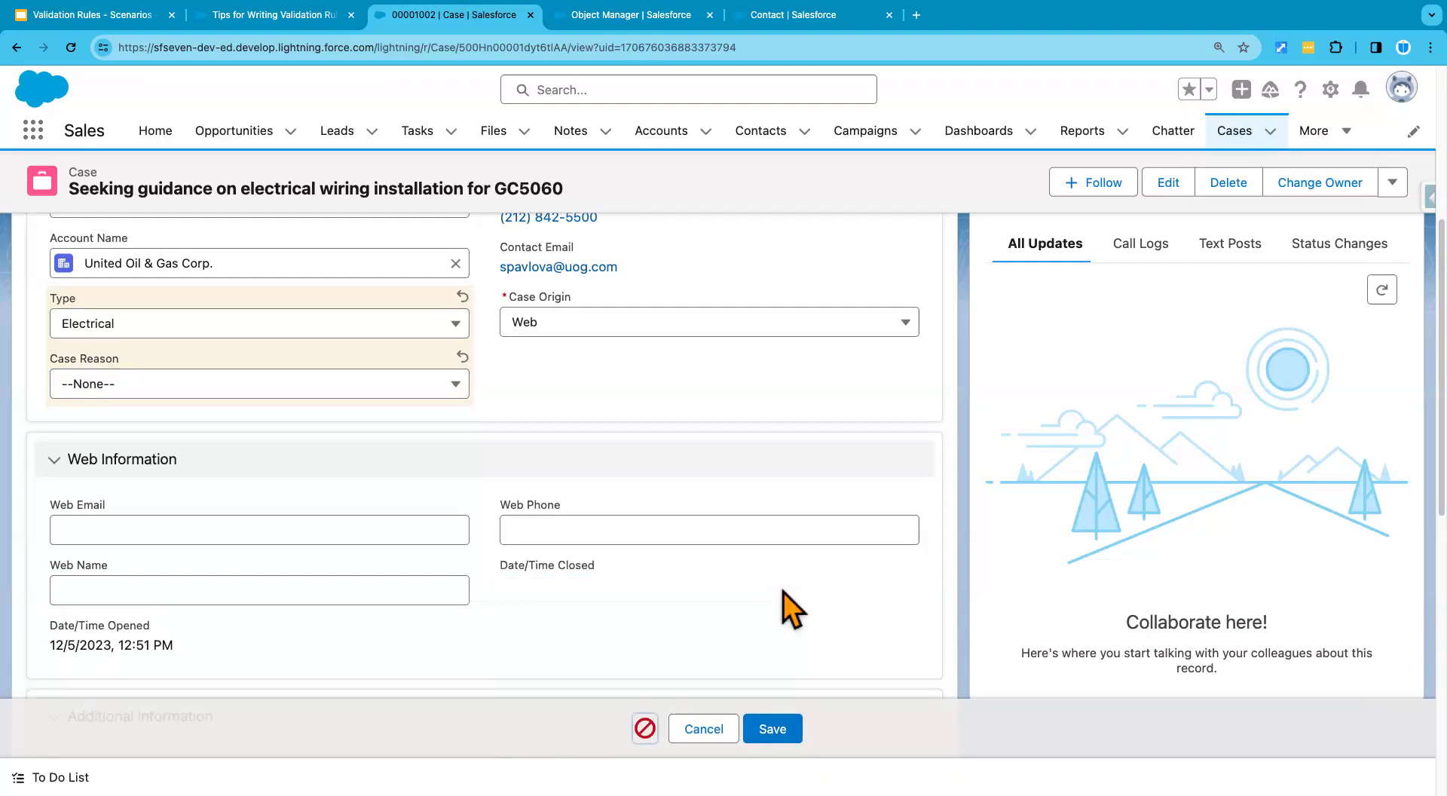
{"action": "left_click", "coordinate": [712, 728]}
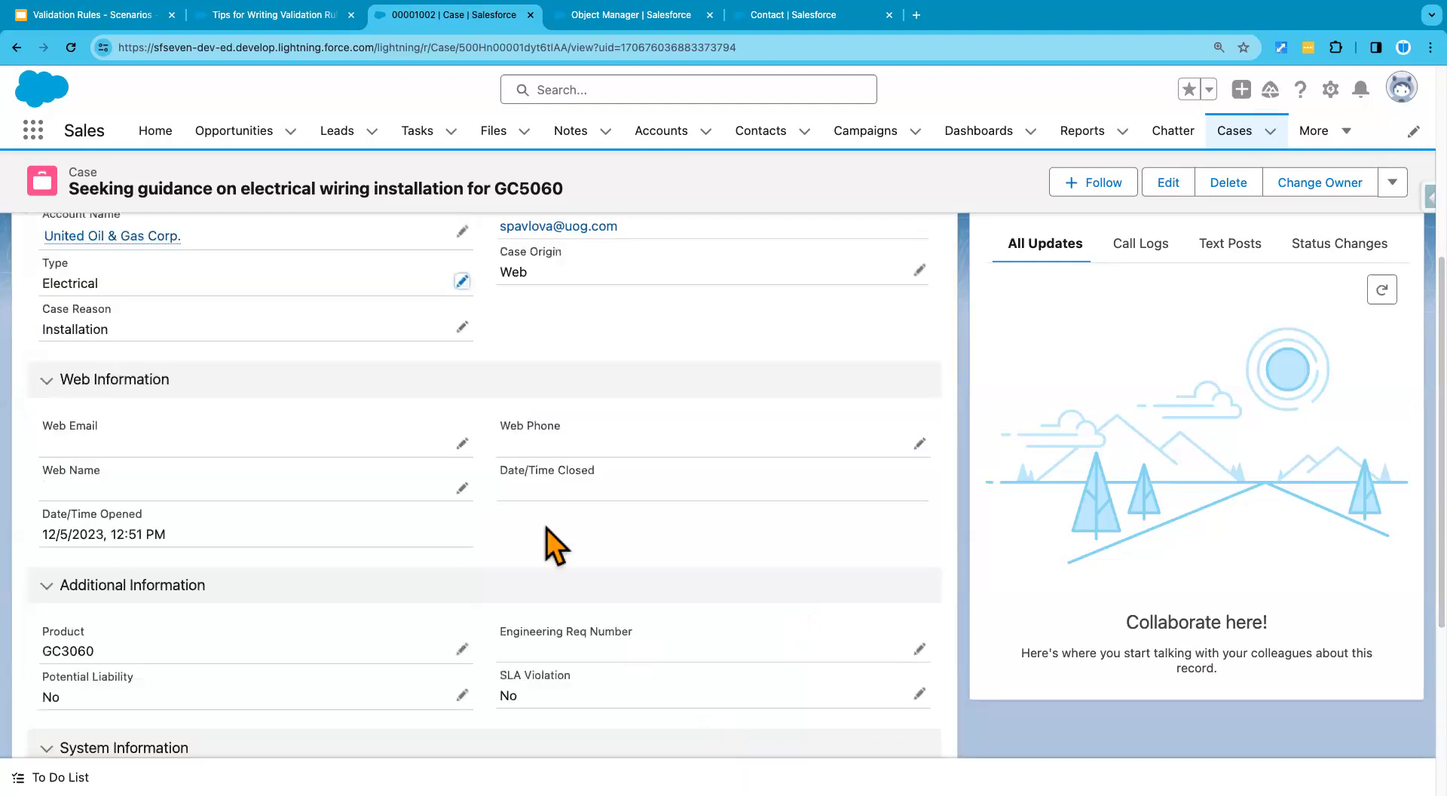
Examine the saved case's details from Type and Case Reason down to Description Information.
{"action": "scroll", "coordinate": [185, 373], "scroll_direction": "up", "scroll_amount": 1}
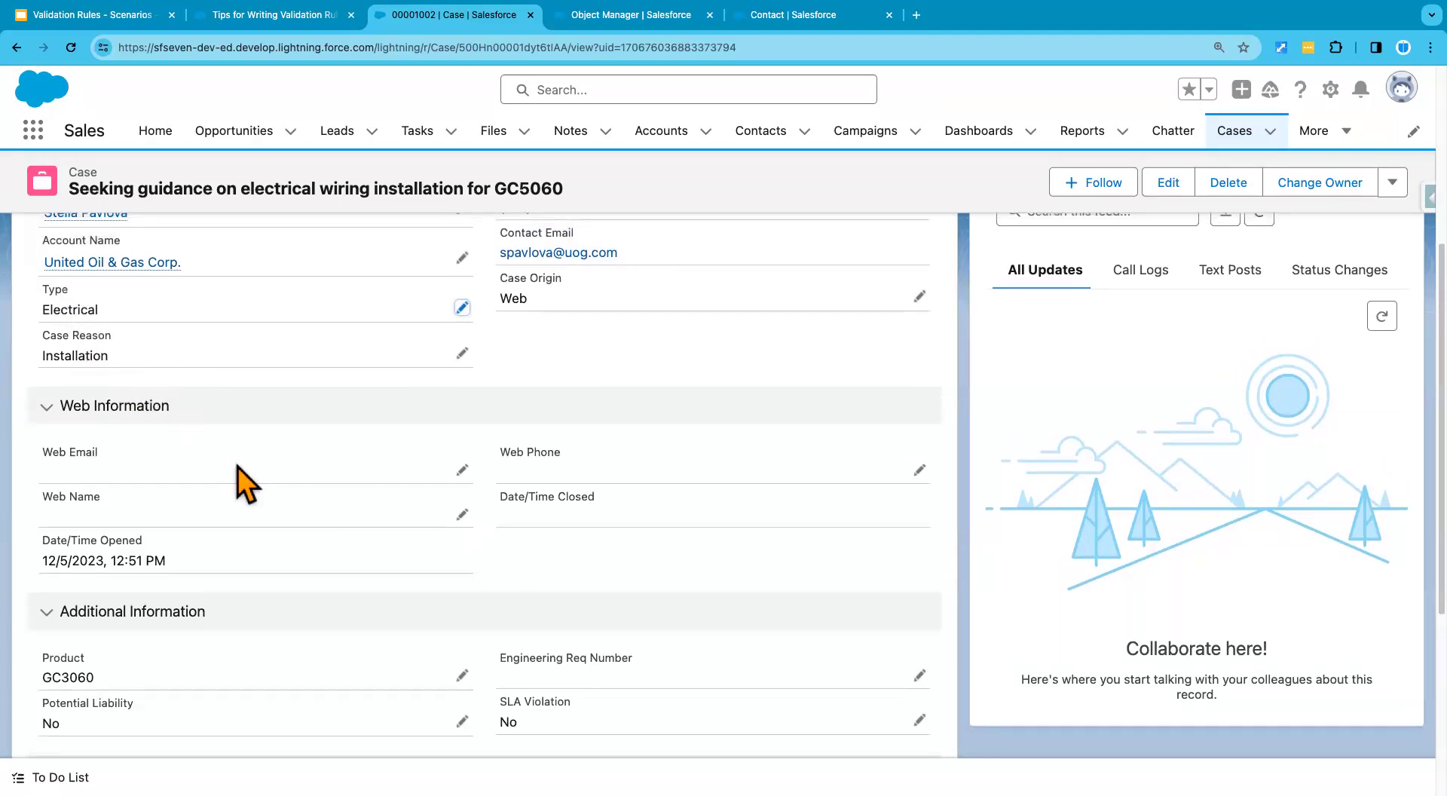
{"action": "scroll", "coordinate": [241, 482], "scroll_direction": "down", "scroll_amount": 3}
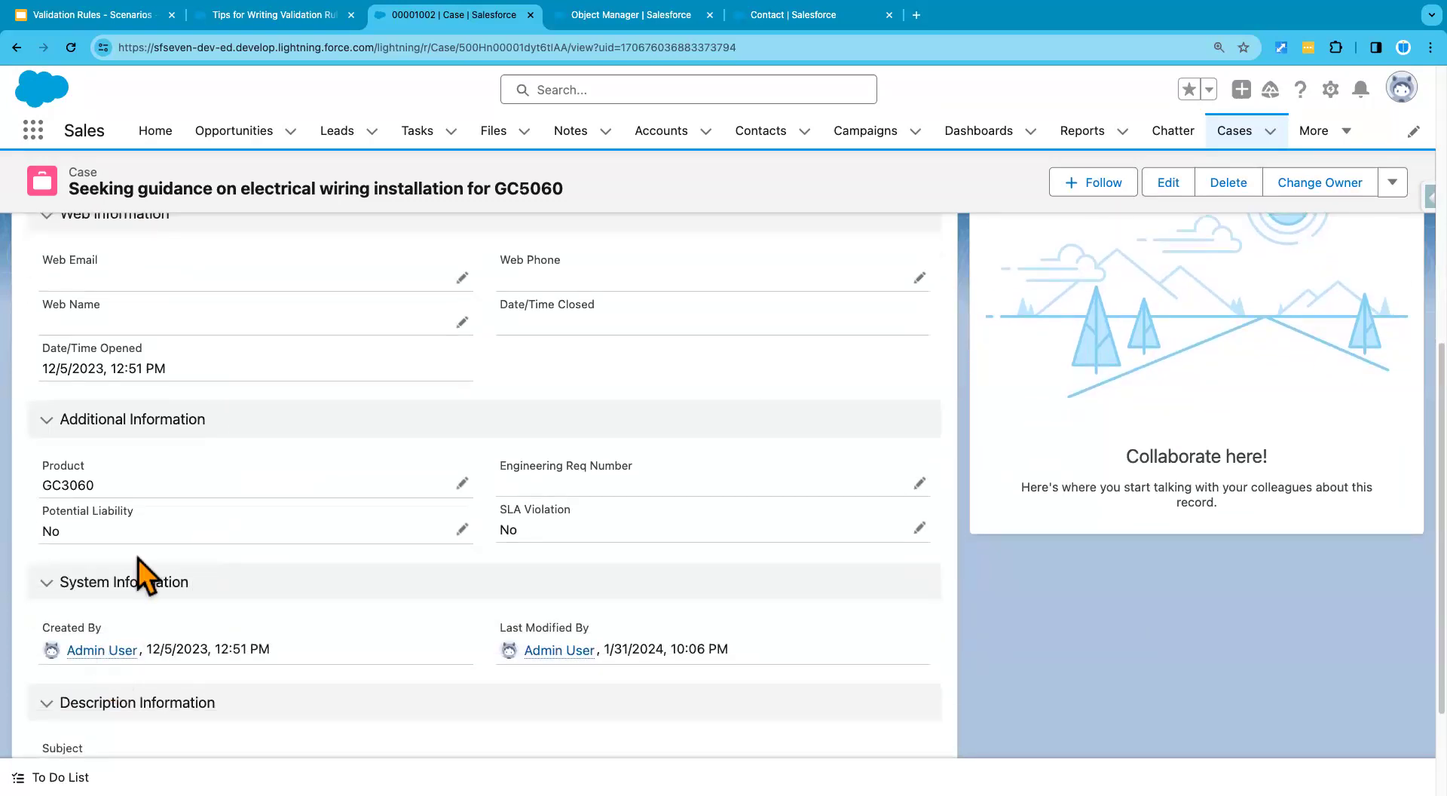